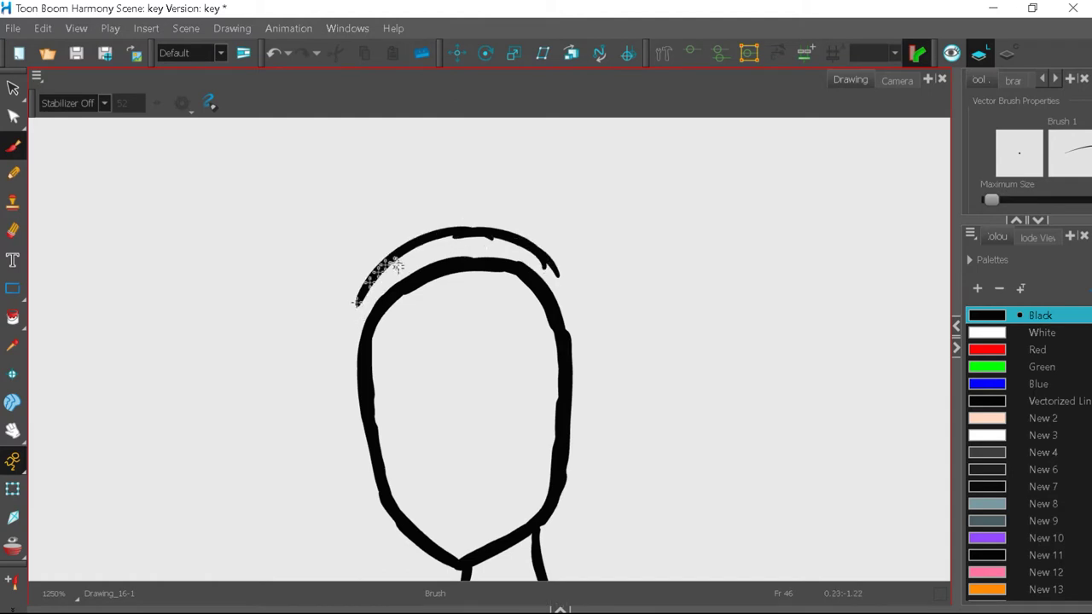
- Undo the hair arc above the head and the neck lines below the chin
click(274, 53)
click(274, 53)
click(274, 53)
click(301, 53)
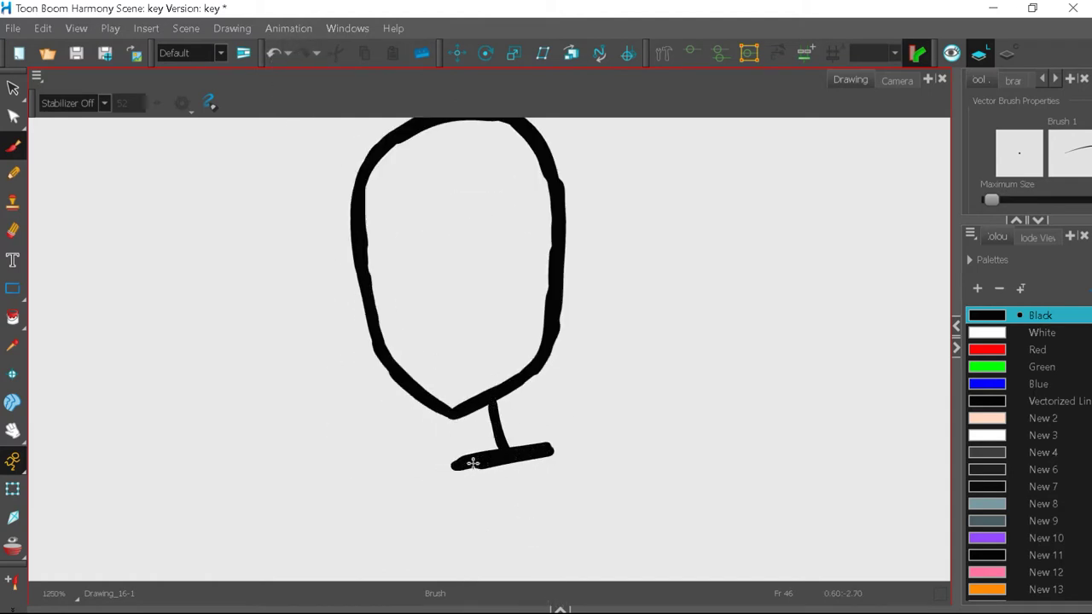
- Brush the torso skeleton below the neck: round shoulder joints, spine, ribcage, pelvis and hip joints
drag(459, 447, 462, 478)
scroll(459, 320, down, 4)
scroll(484, 411, up, 3)
drag(484, 326, 486, 344)
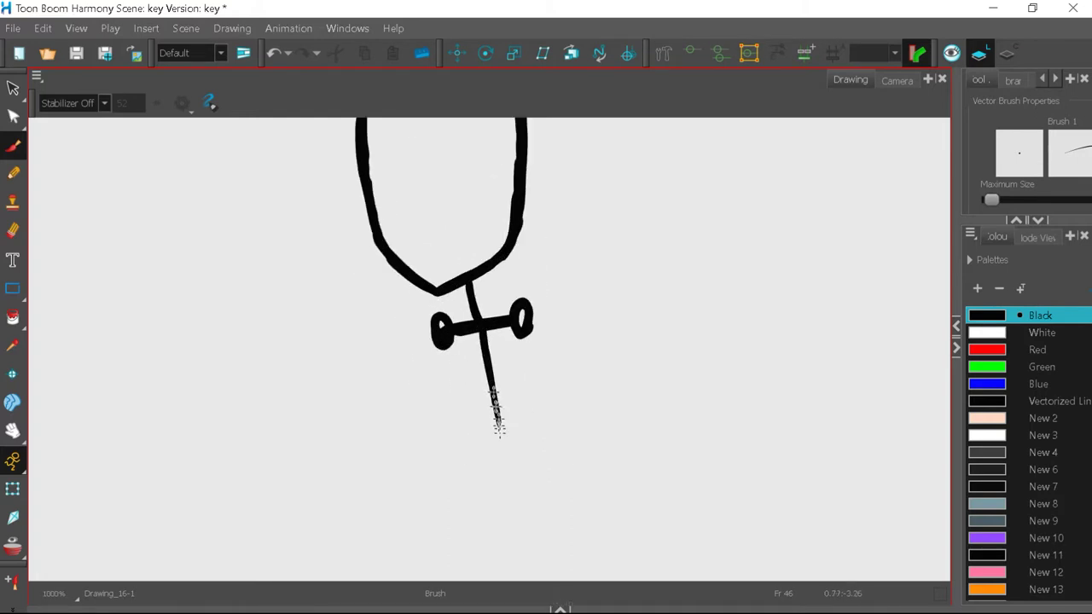
key(ctrl+z)
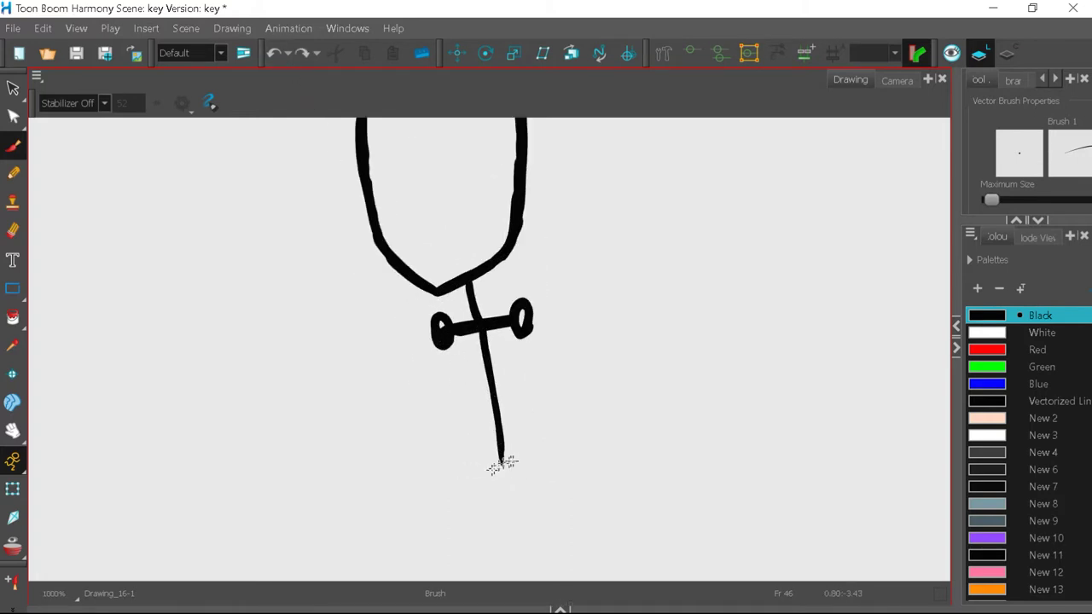
drag(504, 328, 497, 410)
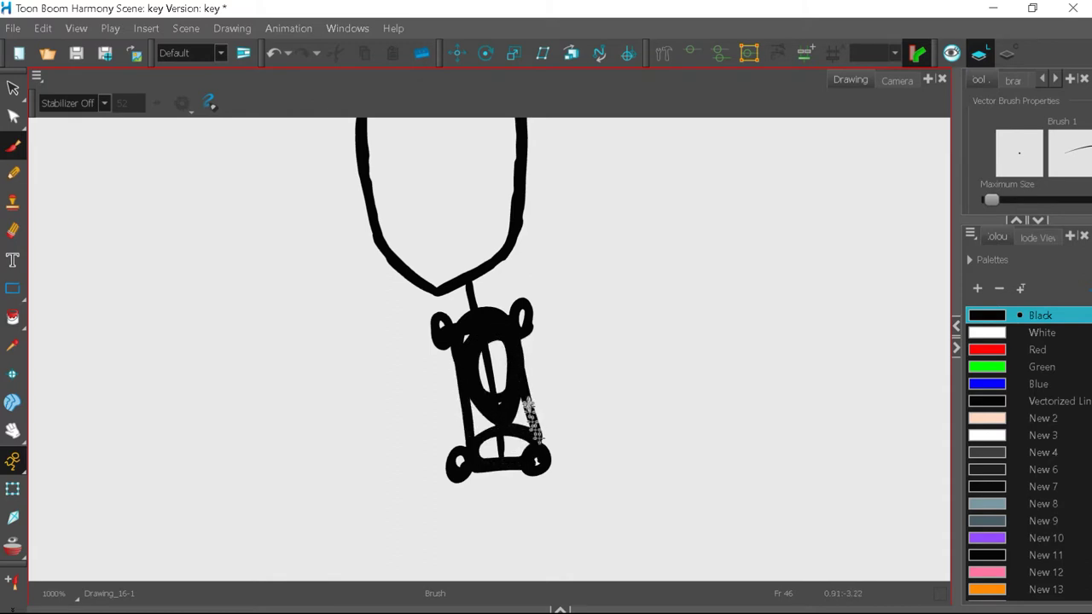
scroll(571, 555, down, 2)
scroll(512, 395, up, 4)
drag(551, 198, 608, 465)
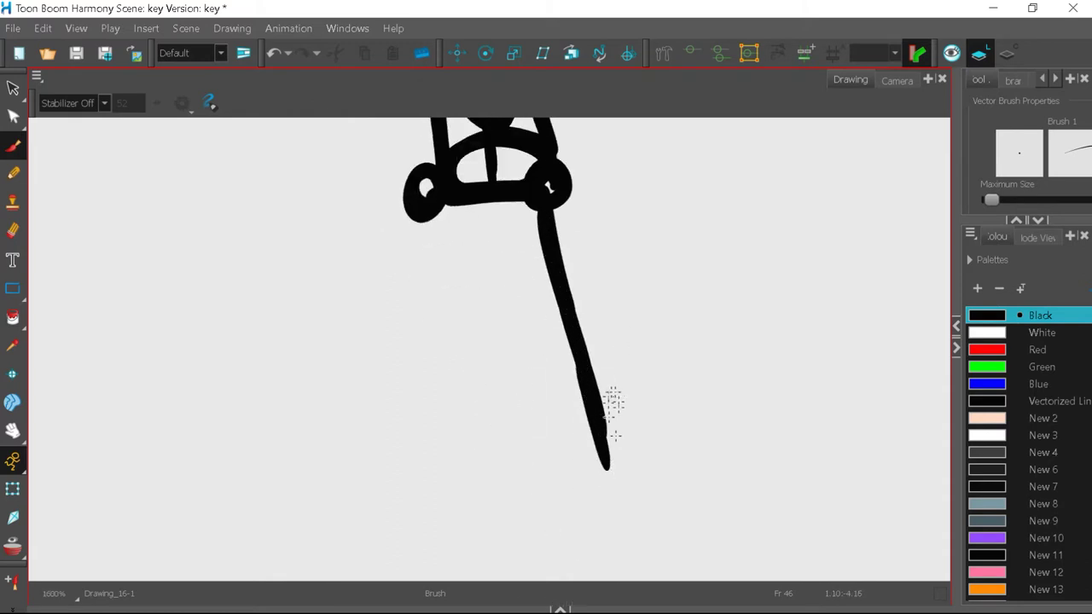
scroll(495, 277, down, 1)
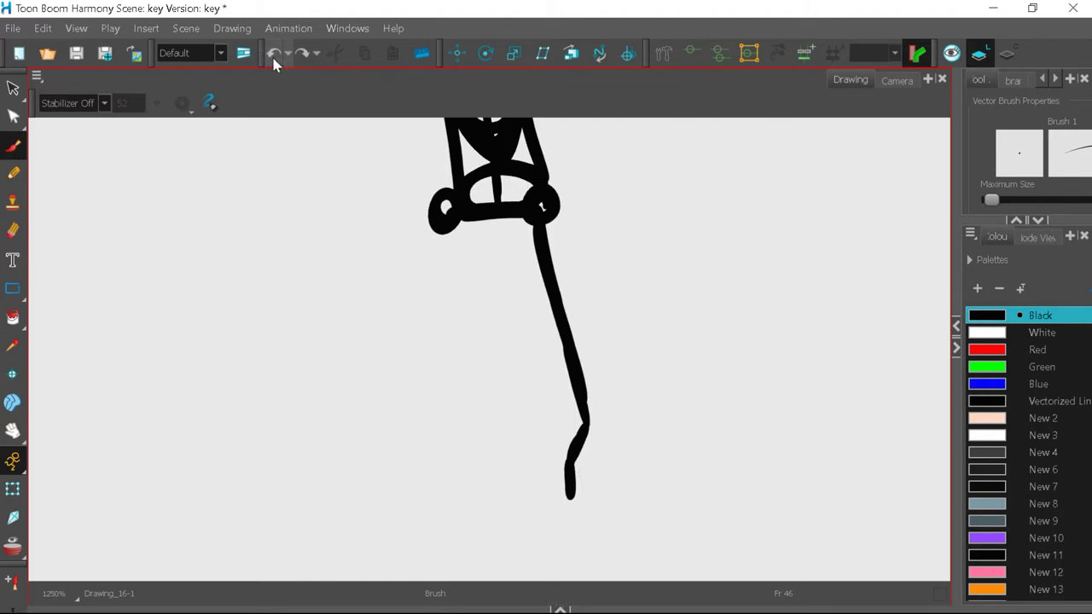
drag(471, 371, 493, 436)
double_click(274, 53)
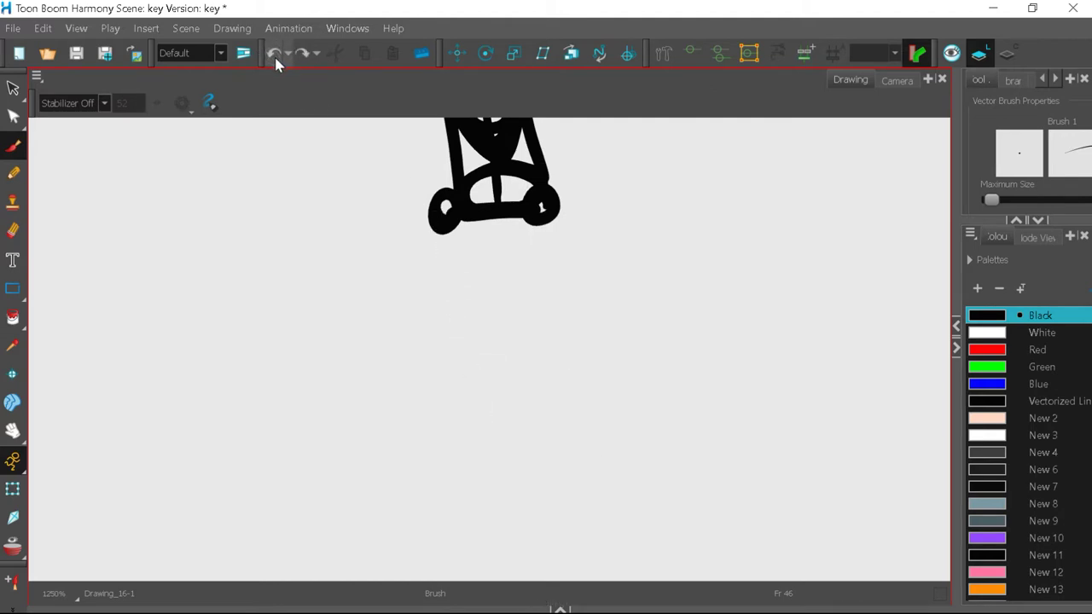
- Draw both legs from the hip joints with round knees and bent shins, and replace the line feet with filled ones
drag(453, 320, 510, 432)
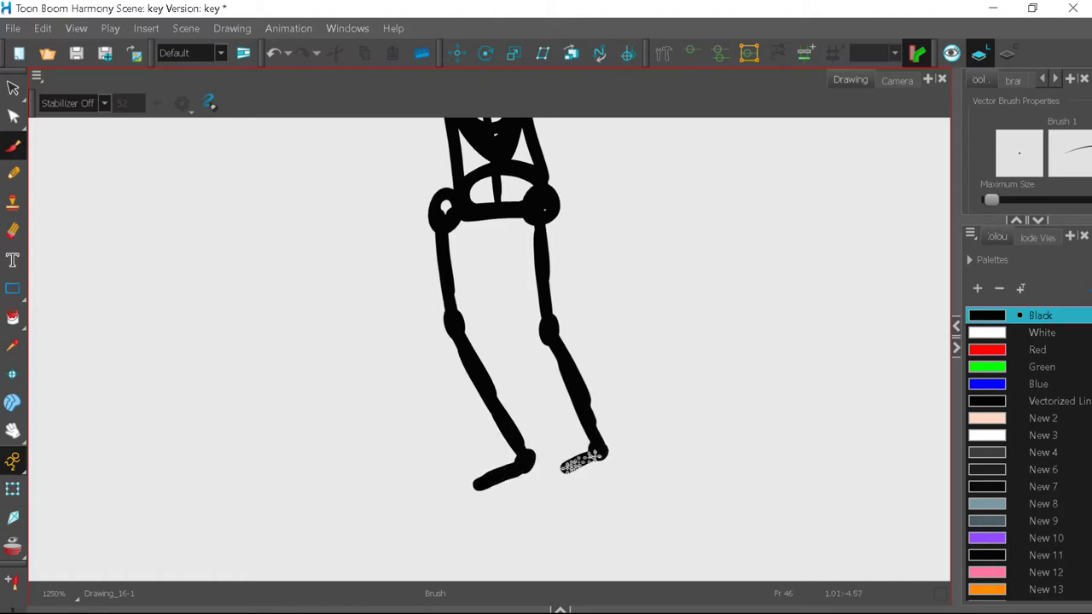
scroll(518, 528, down, 3)
scroll(518, 528, up, 2)
triple_click(274, 56)
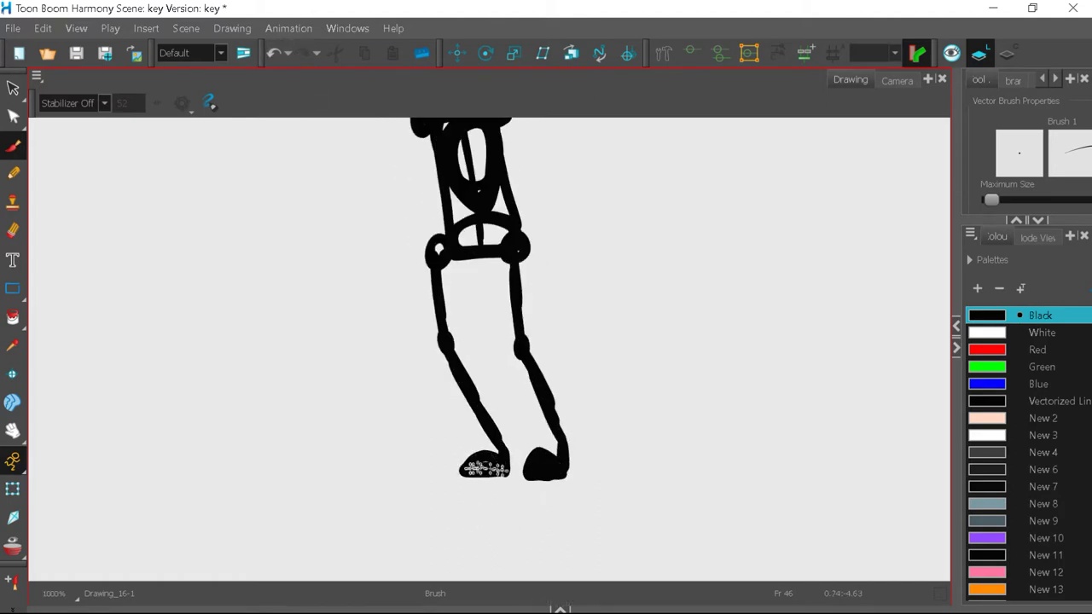
- Select the lower legs and shift the left foot slightly away from the right one
scroll(542, 524, down, 3)
scroll(544, 527, up, 4)
click(15, 89)
mouse_move(434, 412)
mouse_down()
mouse_move(489, 474)
mouse_move(600, 493)
mouse_up()
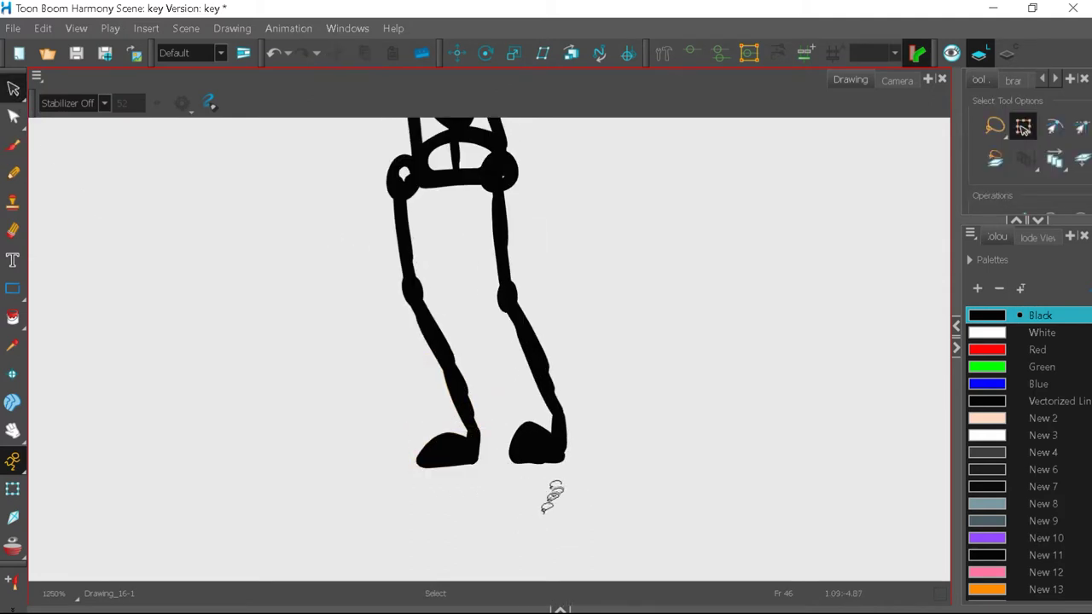
- Draw both arms with elbow joints, one bent toward the hip and the other raised and ending in a fist
scroll(551, 497, down, 3)
scroll(555, 247, up, 4)
click(12, 145)
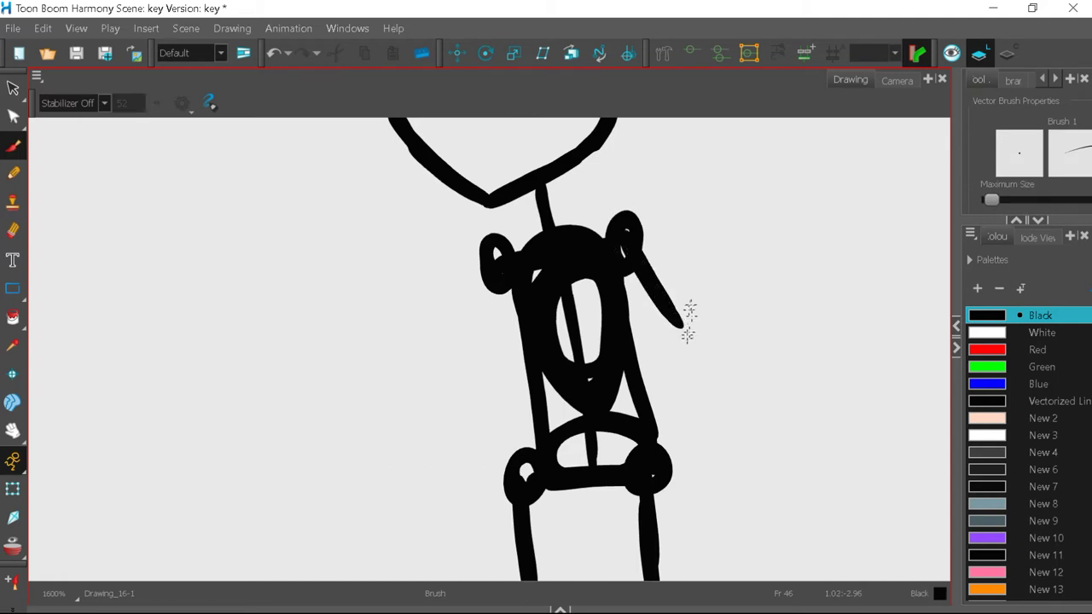
drag(683, 342, 653, 418)
scroll(653, 418, down, 3)
scroll(559, 298, up, 2)
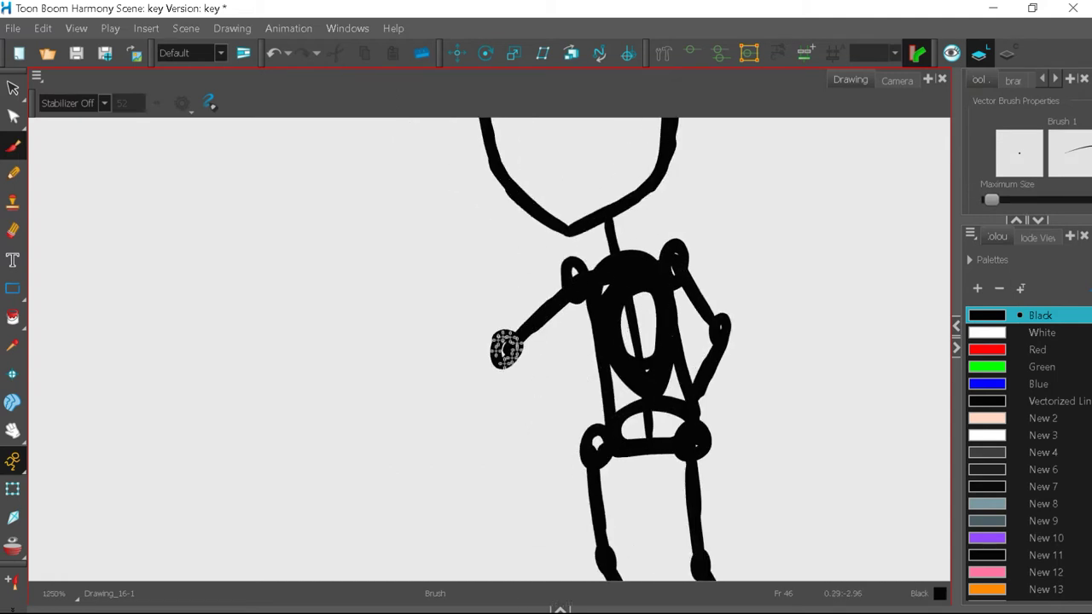
scroll(397, 211, down, 4)
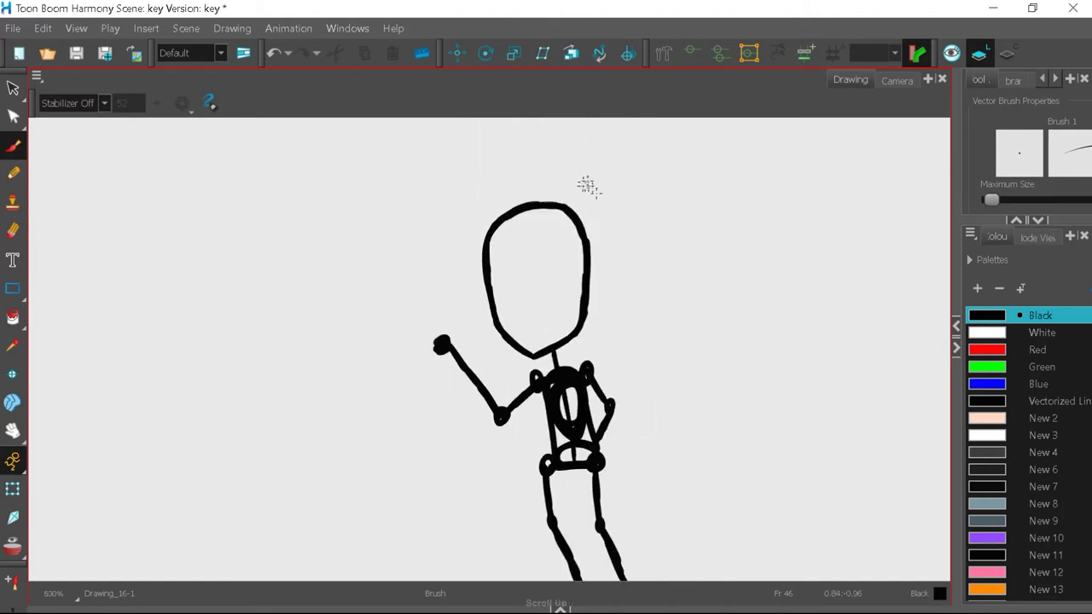
- Draw contour lines along both sides of the right leg from hip to ankle
scroll(434, 500, up, 4)
scroll(517, 359, down, 1)
scroll(487, 191, down, 2)
scroll(541, 539, up, 4)
drag(471, 266, 481, 342)
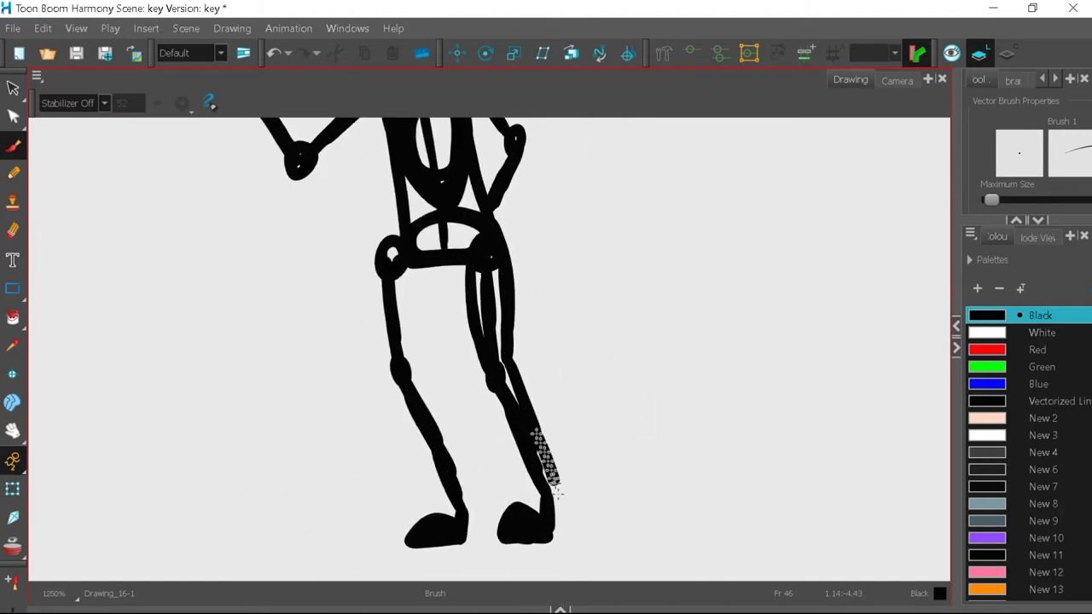
scroll(614, 399, down, 2)
scroll(551, 478, up, 2)
- Undo the first contour of the left leg and redraw both of its sides from hip to ankle
click(277, 57)
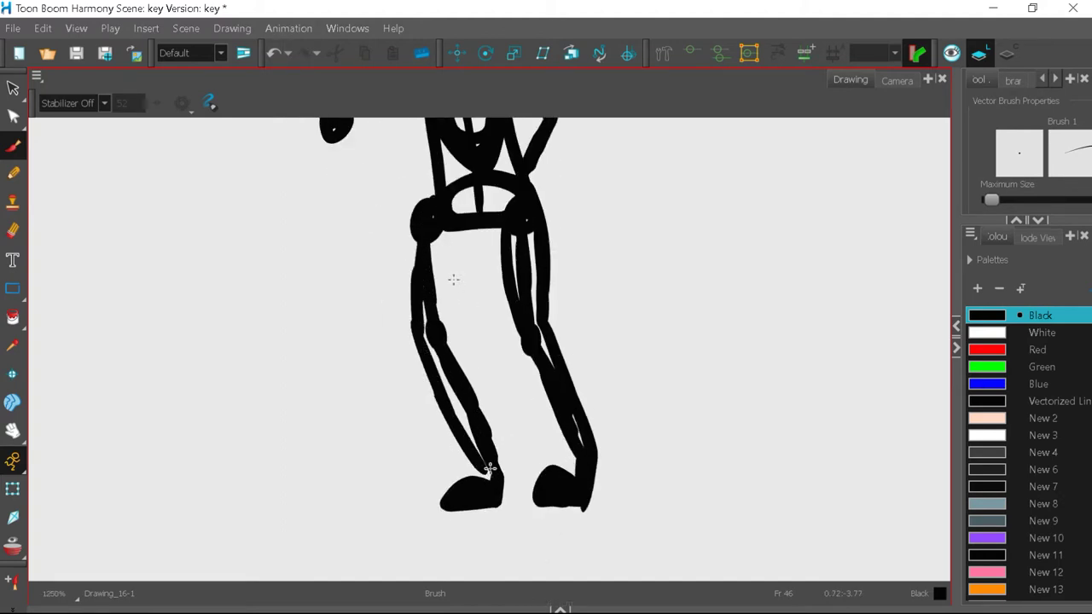
click(273, 54)
click(273, 54)
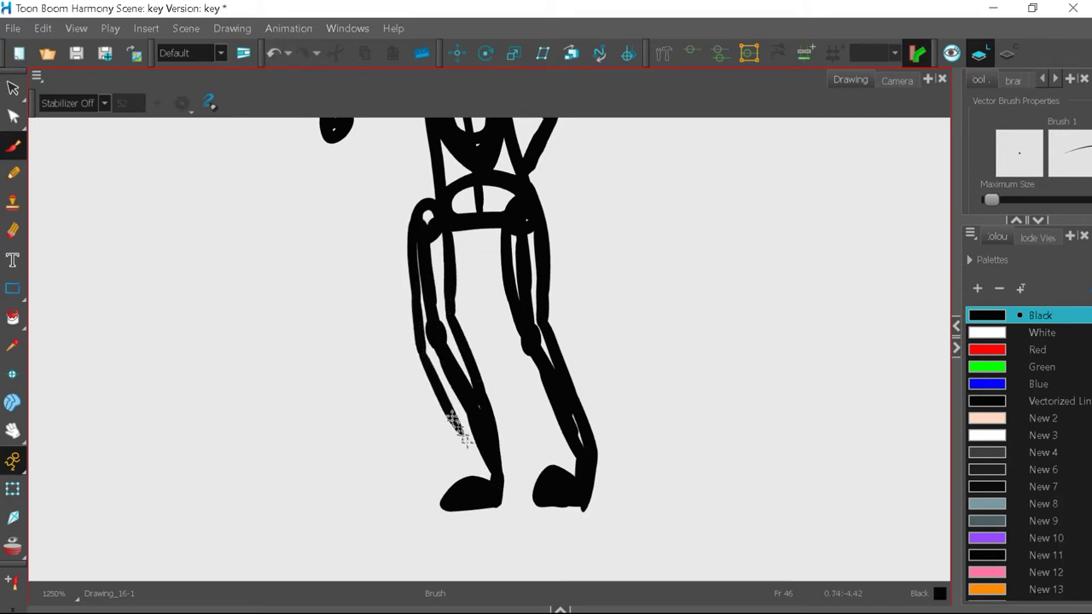
drag(467, 441, 496, 492)
scroll(640, 402, up, 1)
scroll(627, 388, down, 2)
- Select the leg strokes and reposition them so that the left leg stands straighter
scroll(511, 188, up, 2)
click(12, 88)
scroll(384, 159, down, 2)
click(416, 290)
mouse_move(424, 333)
mouse_down()
mouse_move(439, 334)
mouse_move(439, 282)
mouse_up()
click(544, 461)
drag(495, 499, 493, 501)
click(603, 479)
scroll(483, 521, down, 1)
drag(518, 540, 529, 603)
- Brush the neck sides and the sloping shoulder contours onto the upper torso
scroll(450, 425, up, 4)
click(13, 146)
drag(454, 161, 467, 223)
scroll(521, 226, down, 1)
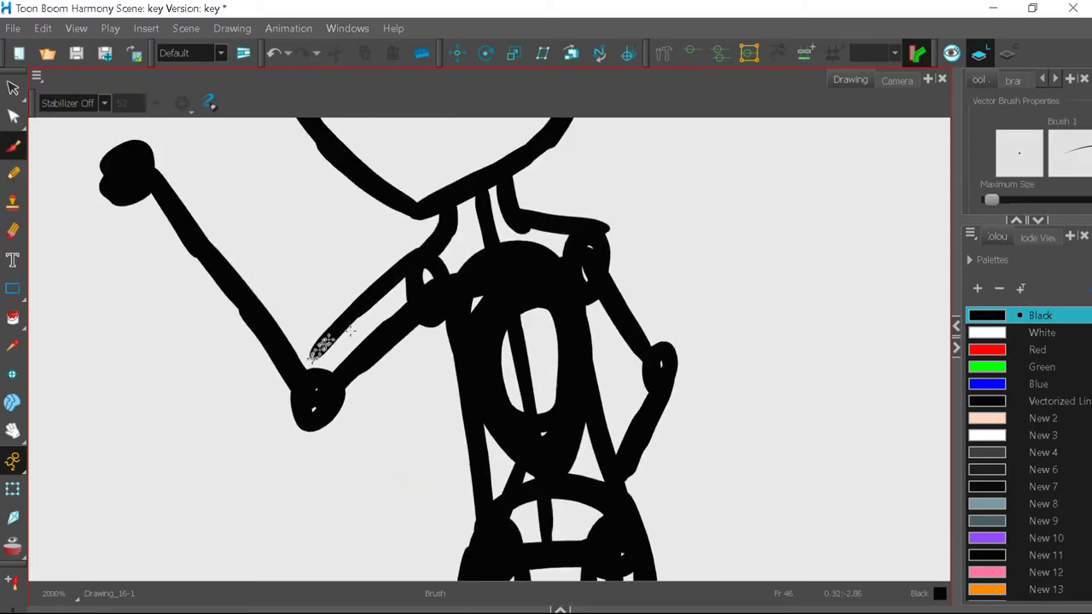
- Draw contour lines around the upper arm and forearm of both the raised arm and the arm at the hip
drag(350, 331, 345, 337)
drag(410, 379, 328, 433)
drag(290, 309, 171, 174)
drag(308, 442, 169, 230)
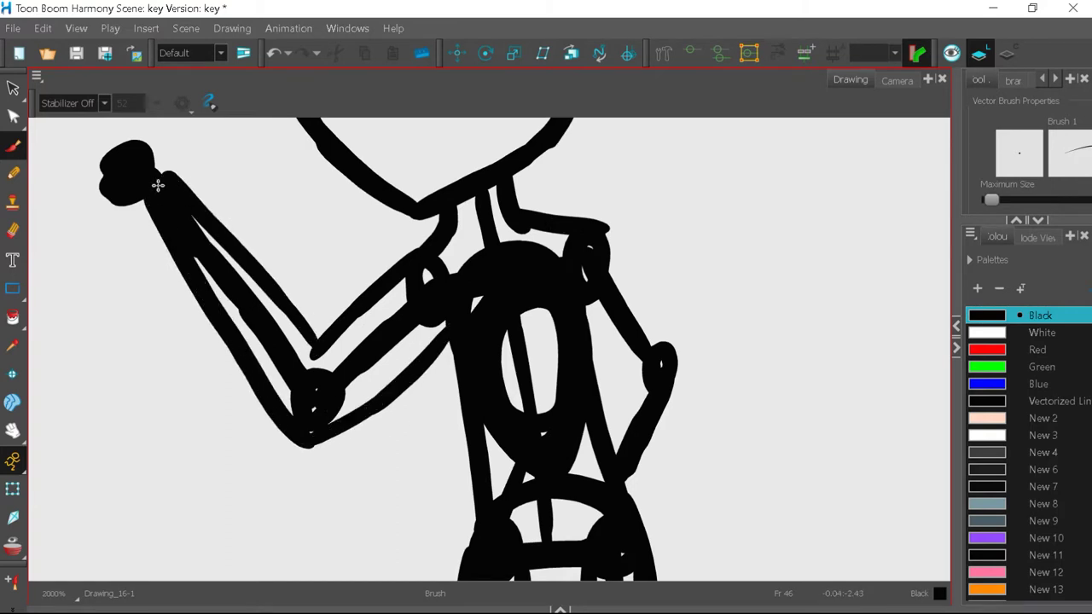
drag(675, 369, 622, 488)
drag(592, 303, 652, 404)
scroll(570, 388, down, 5)
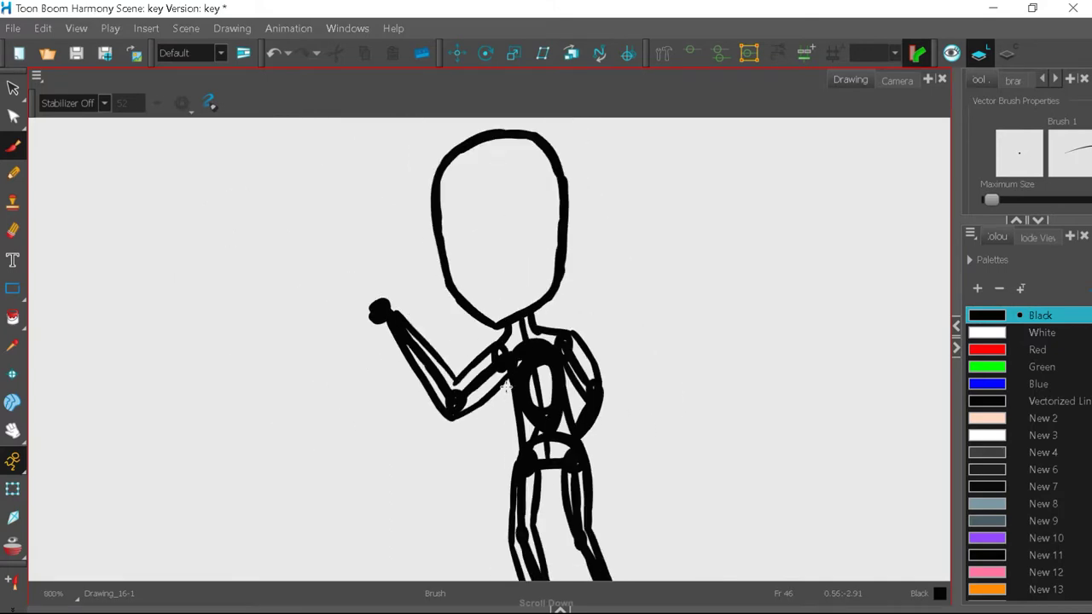
scroll(456, 290, up, 4)
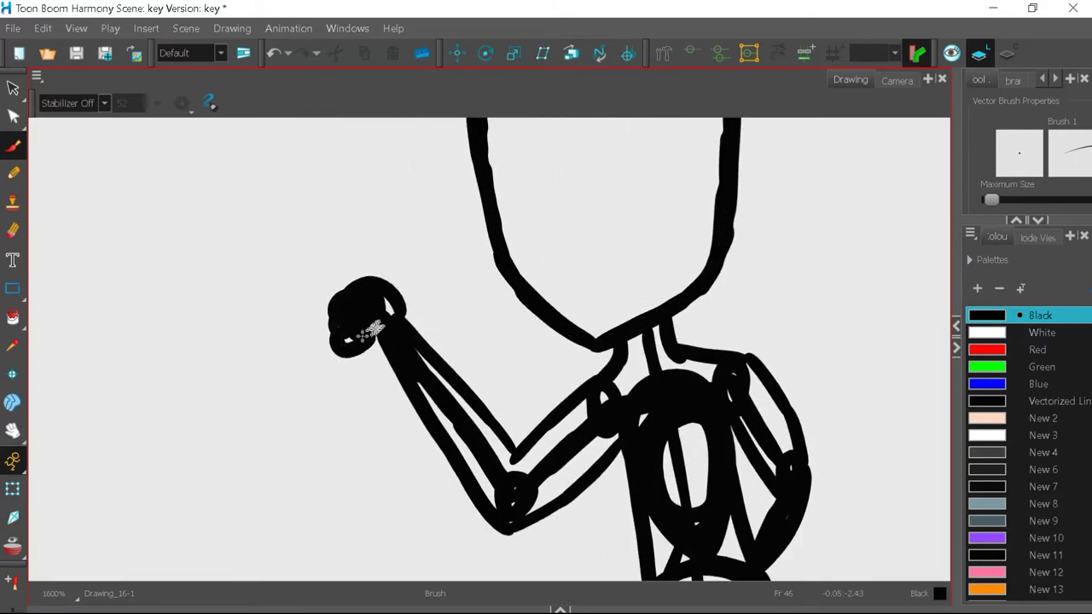
click(274, 56)
click(273, 57)
click(273, 57)
- Draw the hand resting on the hip, and the spiky side-swept fringe with the outer hair outline around the head
scroll(444, 427, down, 5)
scroll(527, 390, up, 4)
drag(522, 381, 546, 411)
drag(556, 415, 550, 424)
scroll(549, 420, down, 3)
scroll(496, 266, up, 3)
mouse_move(494, 280)
mouse_down()
mouse_move(303, 418)
mouse_move(363, 431)
mouse_move(459, 334)
mouse_up()
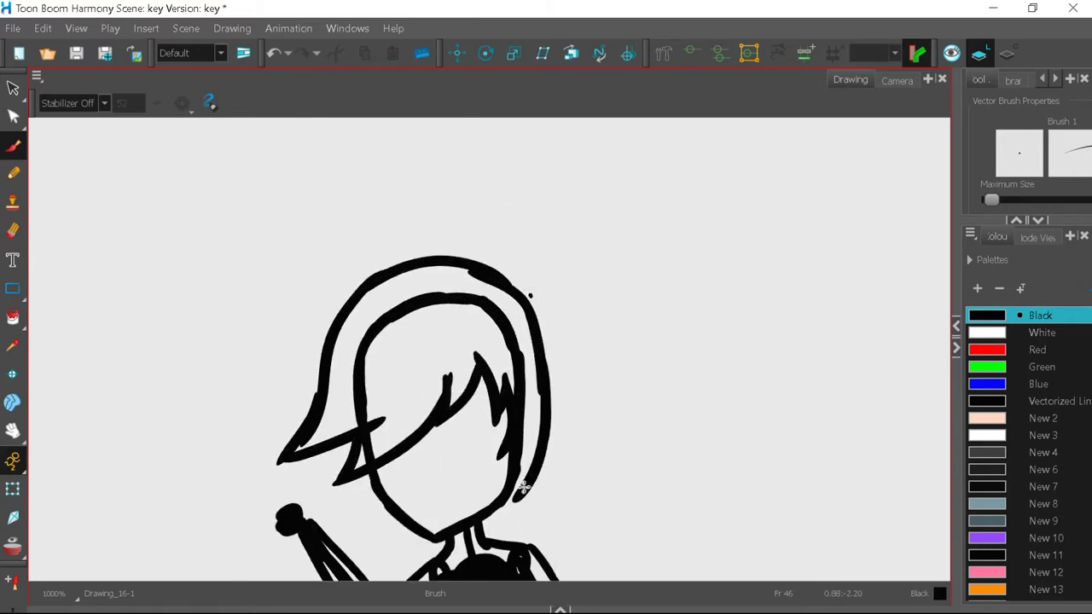
- Draw two bunny ears on top of the head, one tall and upright and the other folded over
scroll(490, 534, up, 1)
mouse_move(535, 404)
mouse_down()
mouse_move(512, 169)
mouse_move(473, 116)
mouse_up()
scroll(451, 357, down, 2)
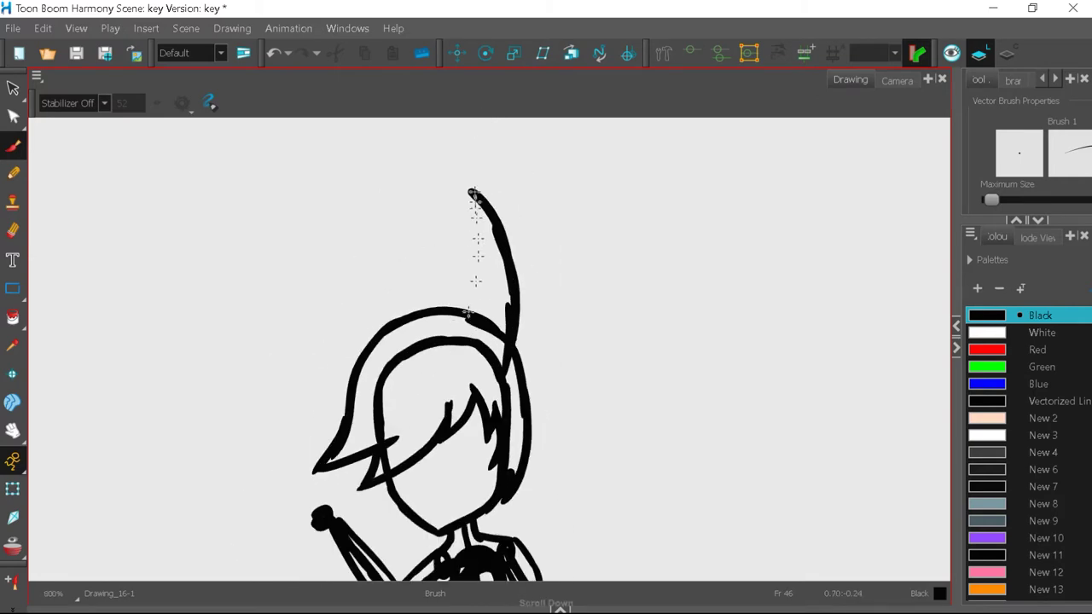
scroll(457, 337, up, 1)
mouse_move(434, 356)
mouse_down()
mouse_move(366, 229)
mouse_move(307, 240)
mouse_move(299, 397)
mouse_move(397, 273)
mouse_up()
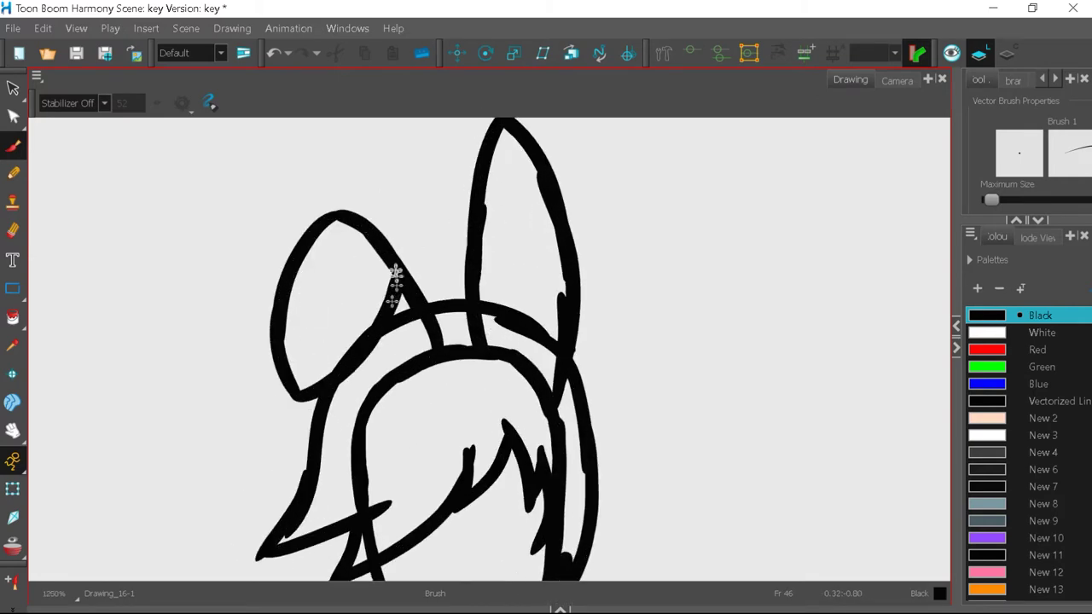
- Select the hand at the hip and adjust its placement
scroll(452, 234, down, 3)
scroll(500, 399, up, 4)
scroll(493, 256, down, 4)
scroll(478, 392, up, 2)
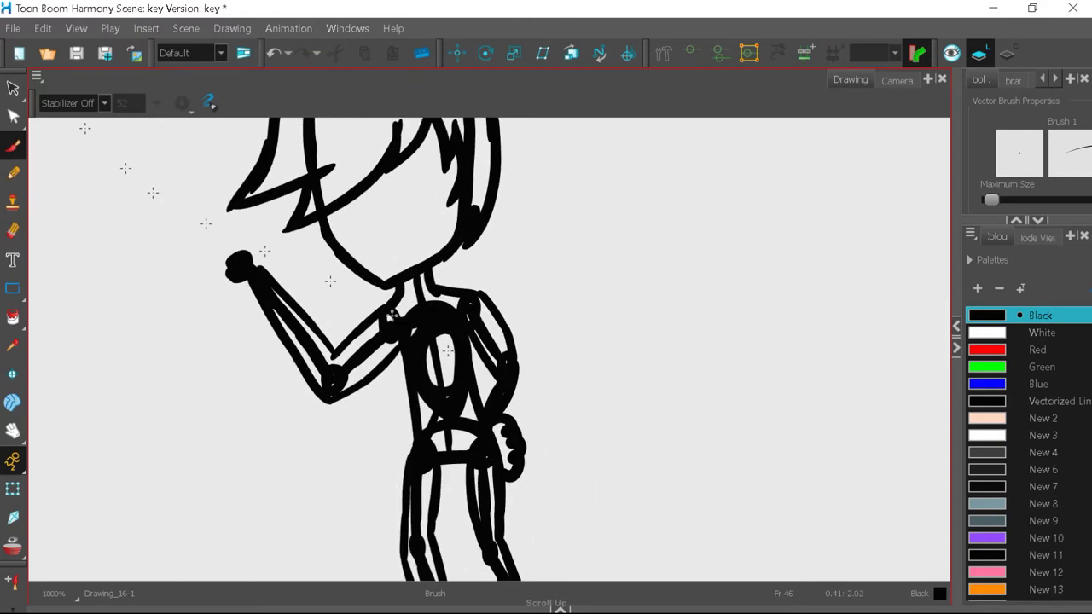
key(alt+s)
click(518, 446)
mouse_move(519, 445)
mouse_down()
mouse_move(533, 499)
mouse_move(538, 441)
mouse_up()
- Select the legs and stretch them downward to make them longer, undoing one stretch along the way
scroll(511, 384, down, 4)
drag(514, 391, 542, 454)
scroll(487, 485, up, 2)
mouse_move(412, 449)
mouse_down()
mouse_move(417, 563)
mouse_move(410, 478)
mouse_up()
scroll(467, 248, down, 1)
drag(491, 455, 491, 498)
click(585, 463)
click(277, 53)
drag(438, 358, 528, 375)
drag(492, 456, 491, 516)
click(590, 474)
- Select the lower end of the legs and nudge it up slightly
scroll(450, 492, down, 2)
mouse_move(409, 433)
mouse_down()
mouse_move(534, 529)
mouse_move(465, 521)
mouse_up()
drag(483, 452, 483, 445)
click(524, 401)
scroll(489, 360, up, 3)
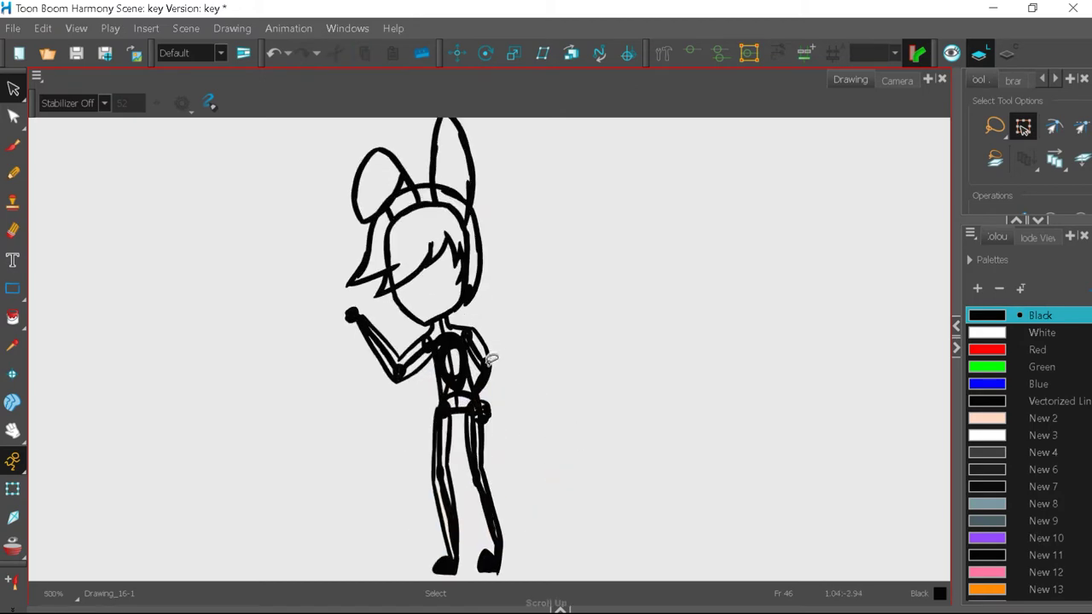
drag(450, 390, 350, 289)
drag(305, 340, 263, 340)
click(611, 431)
scroll(612, 432, down, 3)
scroll(505, 357, up, 4)
click(276, 53)
- Draw a vertical centre guide and a horizontal eye guide across the face, with a small nose and mouth
scroll(510, 313, down, 3)
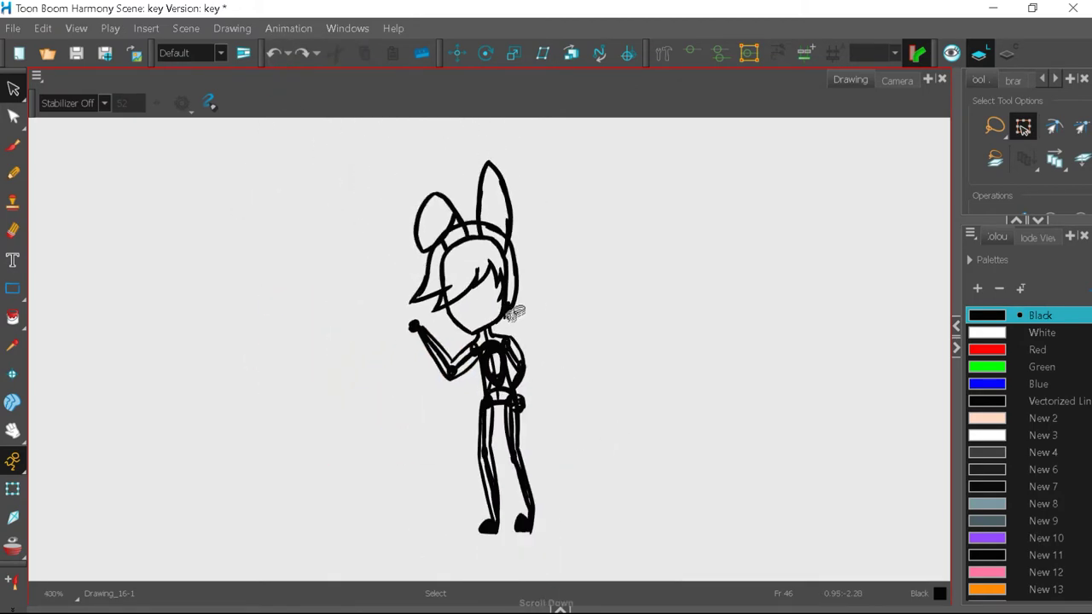
scroll(519, 288, up, 8)
key(alt+b)
key(ctrl+z)
drag(356, 228, 371, 505)
drag(219, 361, 546, 338)
scroll(431, 360, up, 1)
mouse_move(325, 318)
mouse_down()
mouse_move(295, 384)
mouse_move(321, 423)
mouse_up()
drag(340, 462, 420, 439)
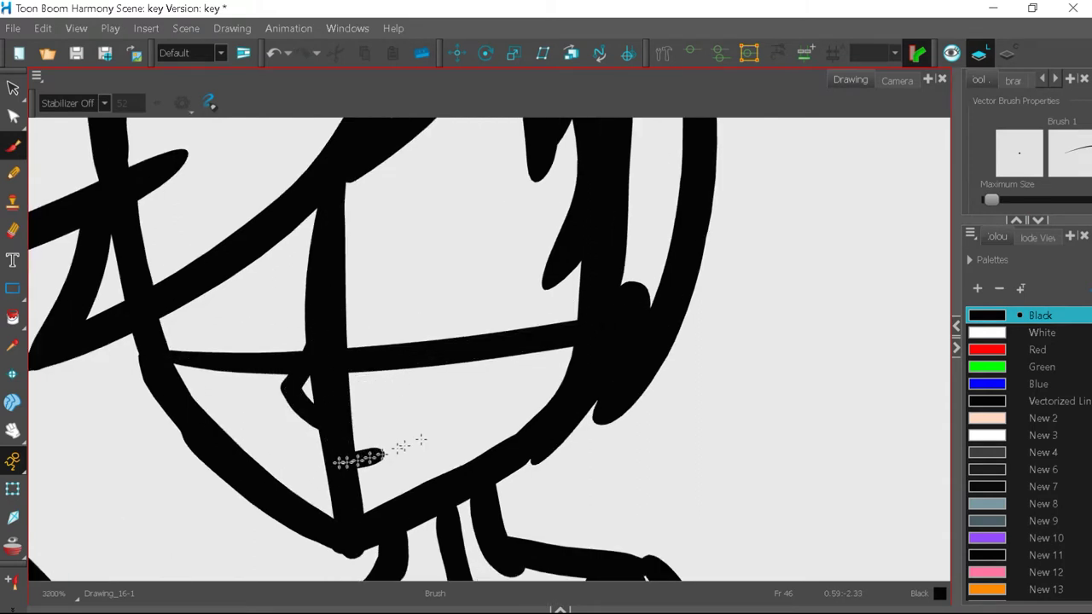
- Draw both eyes with curved outlines, filled oval pupils and thick upper lids, undoing the unwanted strokes
drag(357, 256, 543, 221)
drag(290, 259, 181, 274)
drag(404, 300, 504, 285)
drag(200, 313, 256, 299)
click(276, 53)
click(276, 53)
mouse_move(443, 250)
mouse_down()
mouse_move(449, 294)
mouse_move(438, 309)
mouse_up()
drag(230, 279, 227, 299)
drag(384, 246, 482, 241)
drag(254, 270, 184, 285)
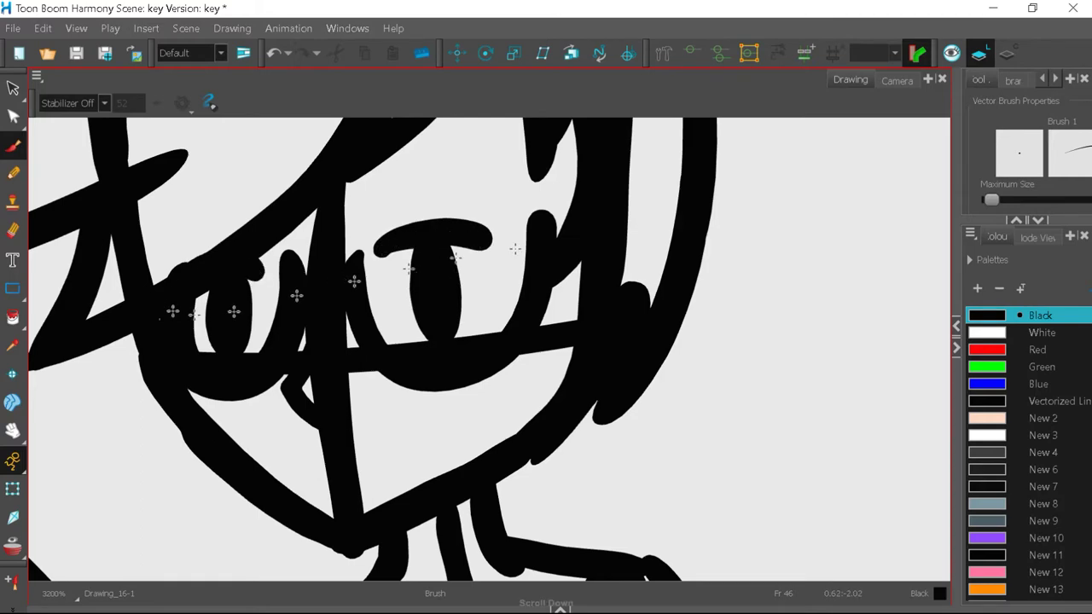
- Redraw the short mouth line below the nose and add an inner contour to the upright ear
scroll(418, 367, down, 3)
scroll(390, 407, up, 3)
drag(388, 412, 413, 406)
scroll(429, 374, down, 5)
scroll(461, 299, down, 3)
scroll(467, 175, up, 2)
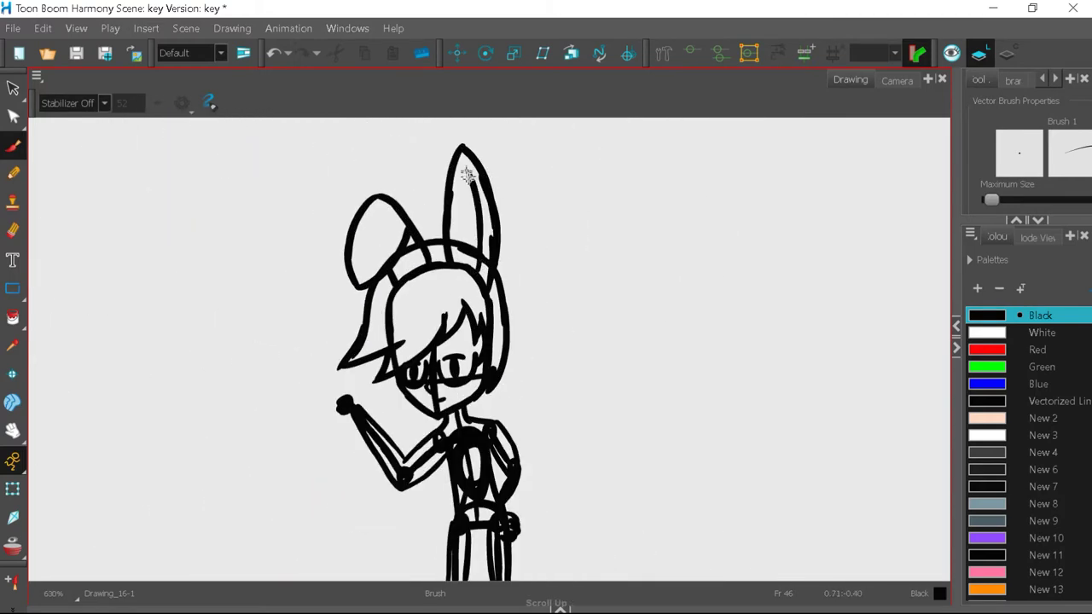
scroll(412, 249, down, 1)
scroll(416, 247, up, 4)
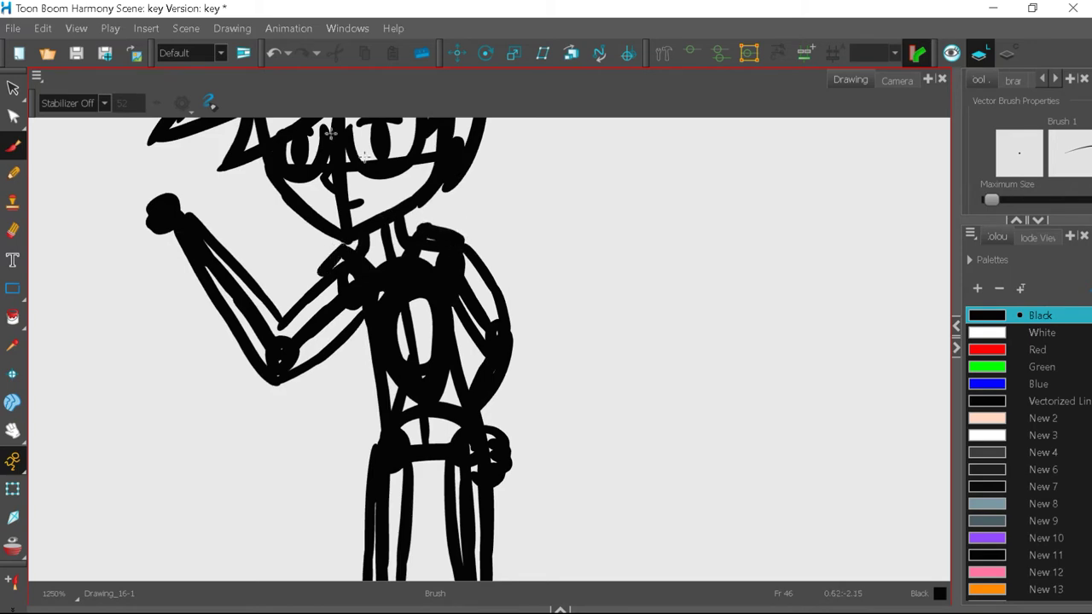
scroll(491, 342, down, 7)
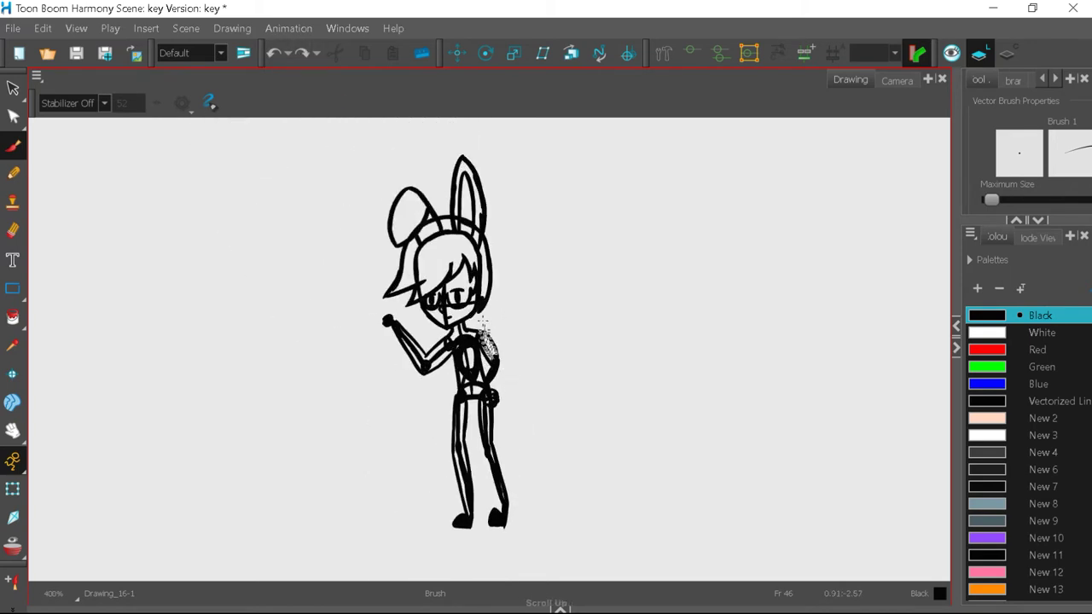
- Select the outer hair outline and lower its top slightly closer to the head
scroll(480, 238, up, 3)
click(13, 88)
click(427, 205)
drag(436, 204, 436, 214)
click(328, 276)
click(512, 269)
scroll(460, 407, down, 1)
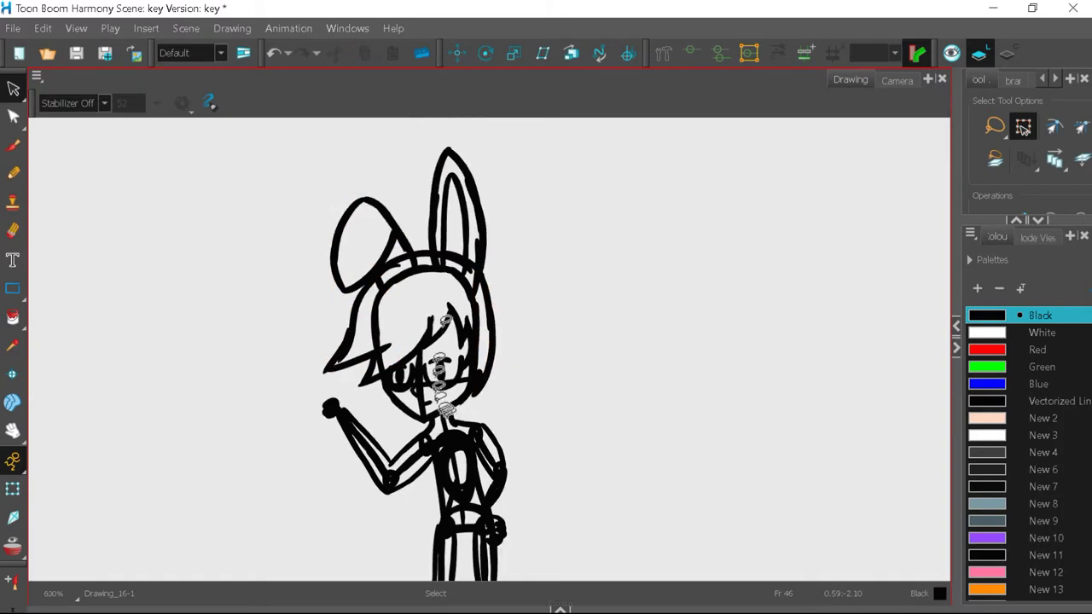
- Brush the outline of short, loose-legged shorts over the character's hips and thighs
scroll(440, 375, down, 3)
scroll(475, 415, up, 3)
key(alt+b)
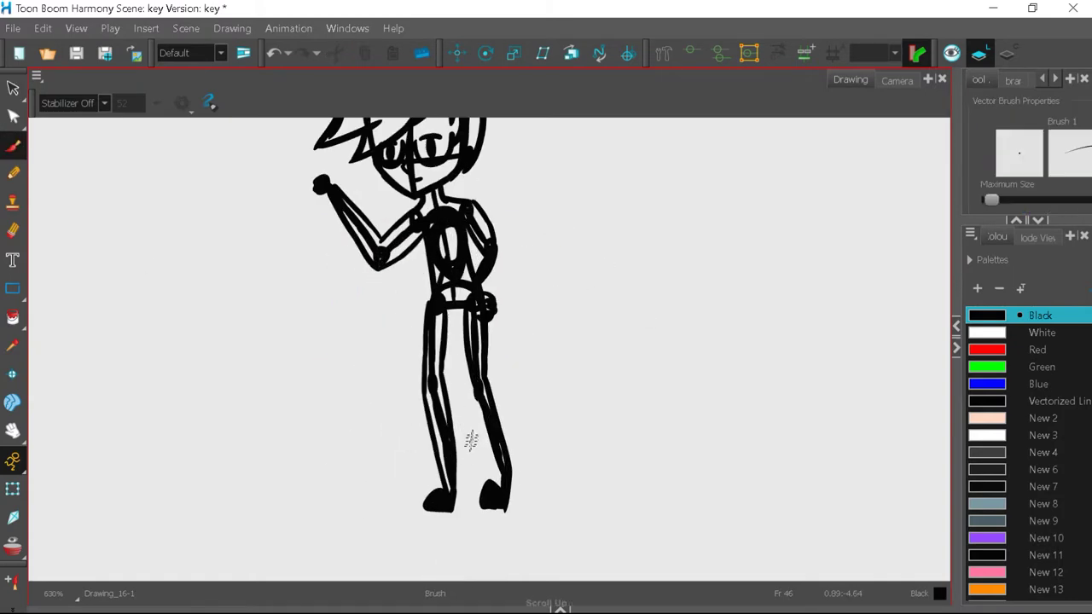
scroll(472, 439, up, 1)
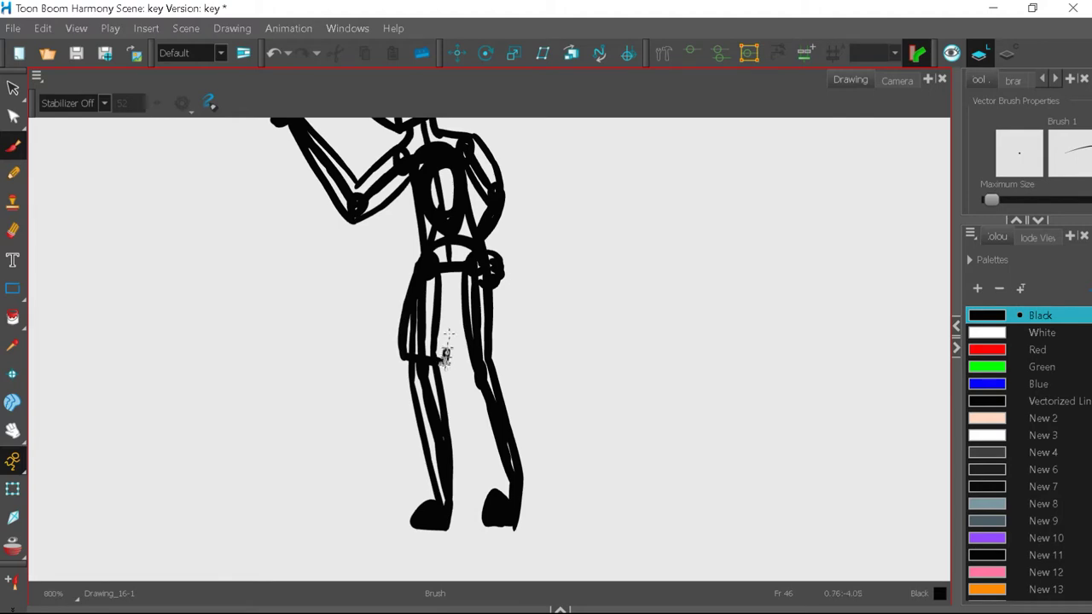
scroll(493, 316, down, 4)
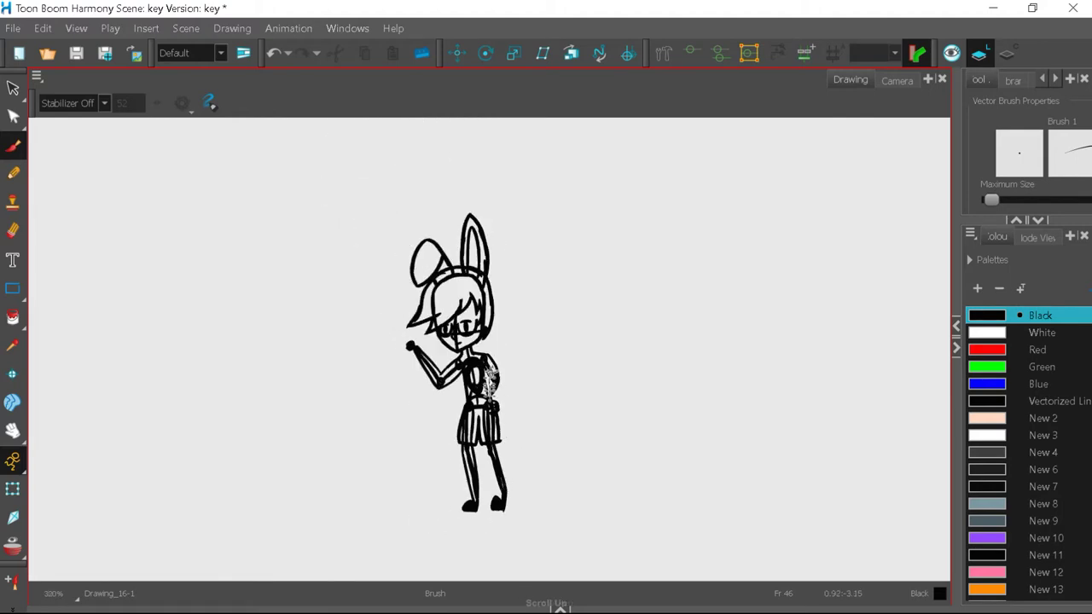
- Cut the ribcage and spine guide strokes from inside the character's torso
scroll(445, 247, up, 8)
click(13, 88)
right_click(436, 438)
click(507, 64)
scroll(503, 171, down, 2)
right_click(473, 337)
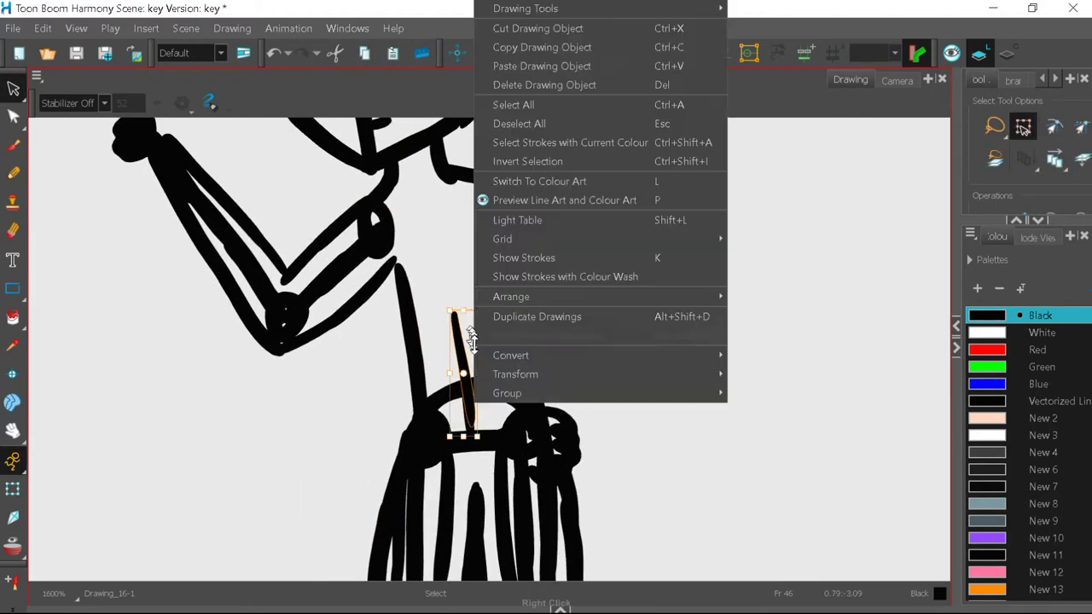
click(522, 30)
- Brush a thin centre line down the shirt front with a row of small half-round buttons beside it
click(13, 146)
mouse_move(450, 181)
mouse_down()
mouse_move(438, 226)
mouse_move(457, 500)
mouse_up()
scroll(484, 186, up, 2)
drag(417, 256, 426, 293)
drag(466, 473, 456, 482)
- Draw a bow tie at the neck with a rounded knot and two flared wings
mouse_move(414, 209)
mouse_down()
mouse_move(423, 218)
mouse_move(418, 203)
mouse_up()
drag(431, 192, 435, 248)
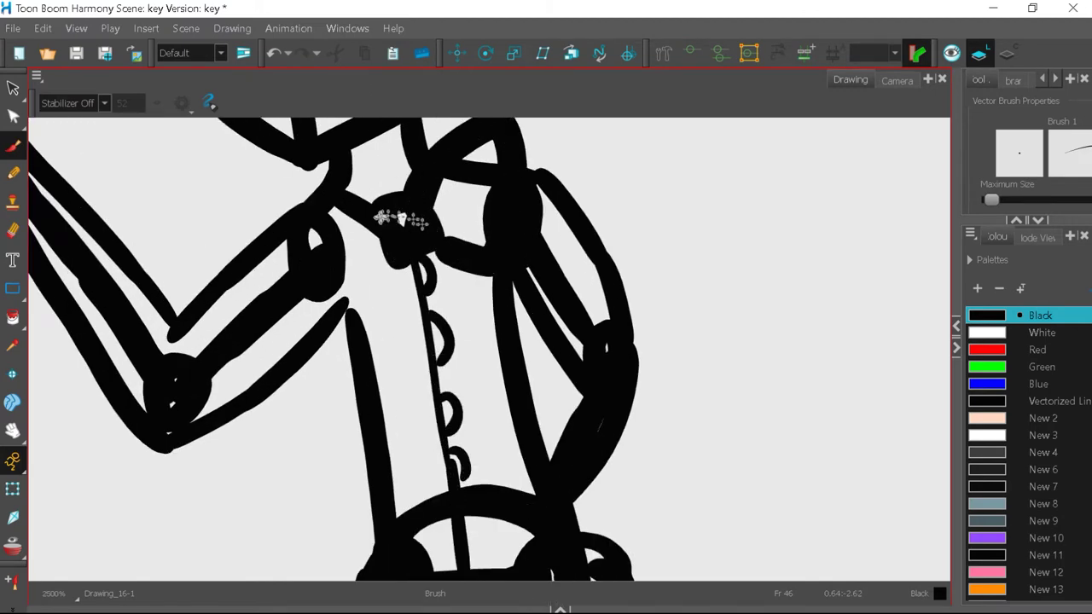
drag(389, 217, 386, 243)
scroll(507, 358, down, 7)
scroll(443, 307, up, 4)
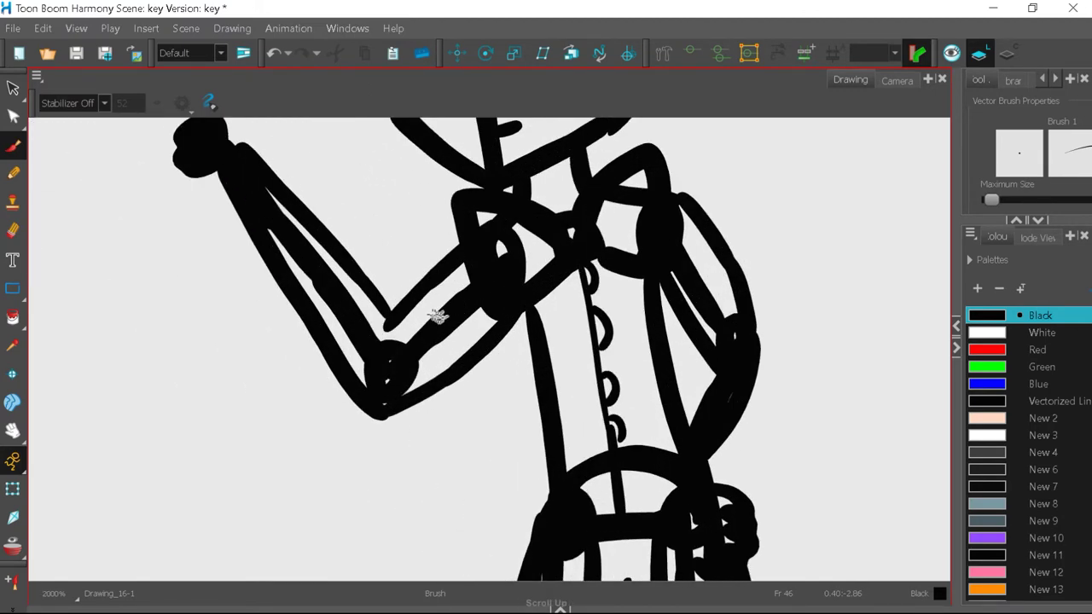
- Brush sleeve cuffs onto both forearms and add a finger to the raised hand, undoing the unwanted stroke
drag(255, 253, 239, 221)
key(ctrl+z)
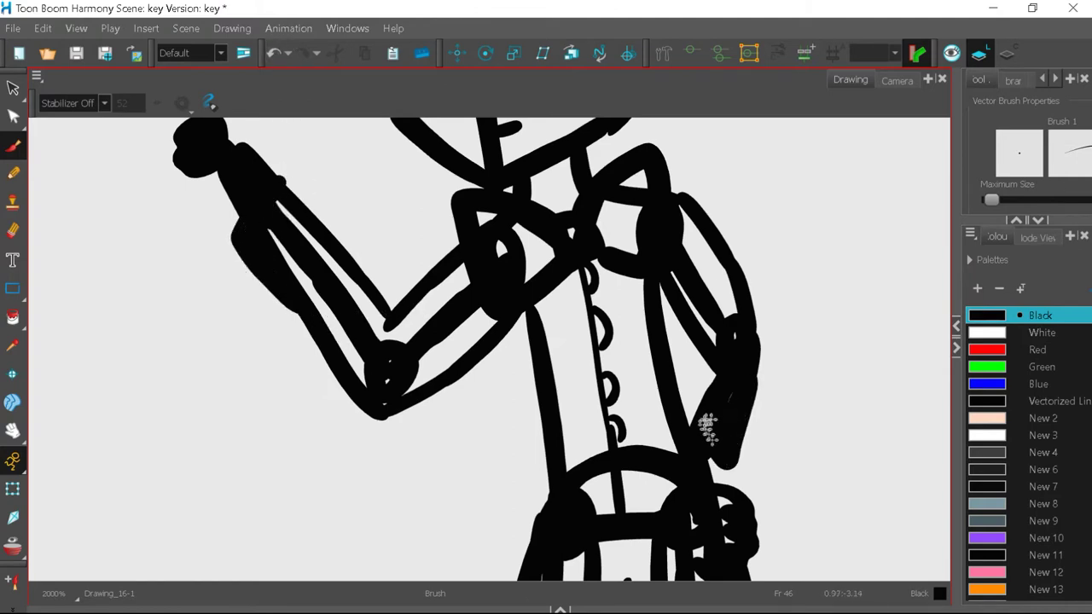
scroll(707, 426, down, 3)
scroll(512, 343, up, 2)
scroll(426, 337, up, 3)
scroll(431, 243, up, 1)
drag(425, 238, 390, 289)
scroll(446, 192, down, 4)
scroll(440, 214, up, 1)
drag(440, 210, 437, 358)
scroll(436, 395, up, 2)
drag(413, 309, 424, 312)
scroll(392, 436, down, 4)
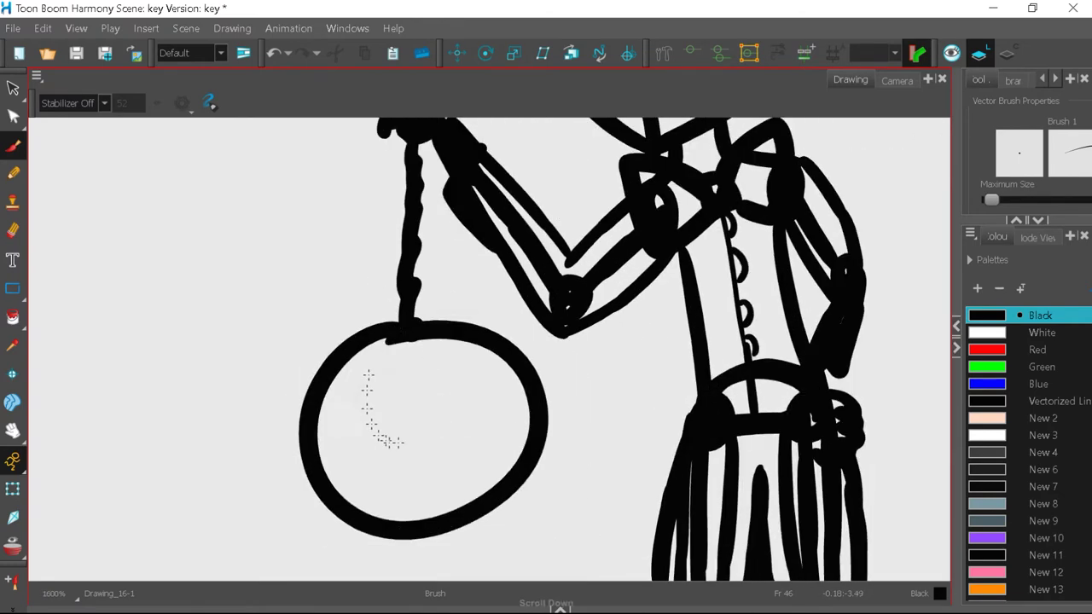
scroll(517, 492, up, 2)
key(ctrl+z)
key(ctrl+z)
- Draw a thin cord hanging from the raised hand with a small round watch case beneath it, undoing unwanted strokes
scroll(531, 493, down, 2)
scroll(449, 283, up, 2)
drag(439, 229, 448, 313)
mouse_move(449, 309)
mouse_down()
mouse_move(456, 402)
mouse_move(451, 309)
mouse_up()
scroll(493, 432, up, 2)
click(274, 54)
mouse_move(417, 236)
mouse_down()
mouse_move(457, 247)
mouse_move(417, 237)
mouse_move(343, 283)
mouse_up()
click(274, 54)
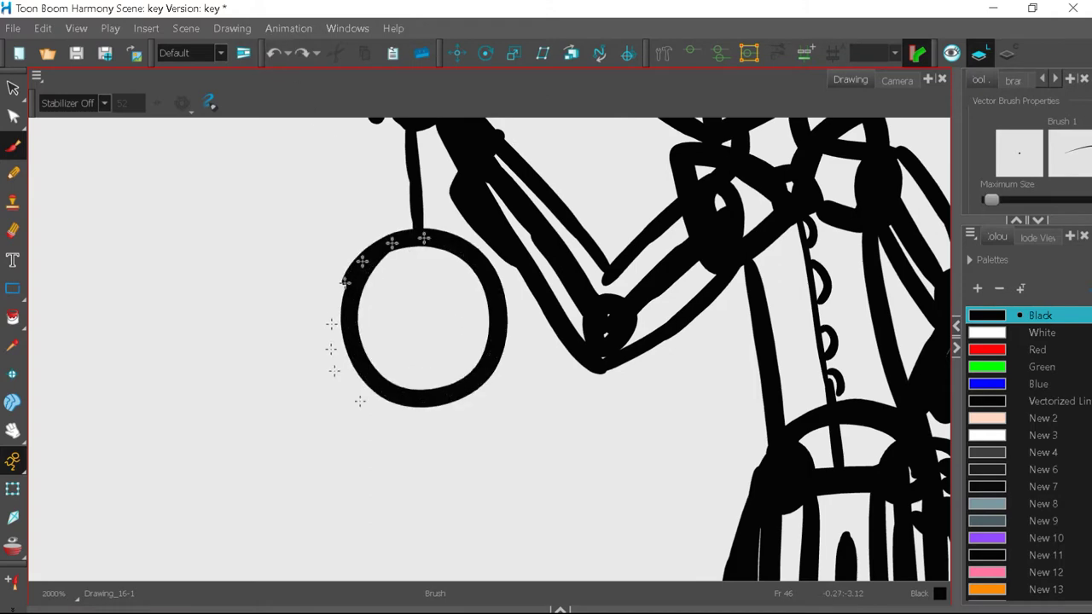
- Rework the round pocket watch with L-shaped clock hands and chain links, undoing the unwanted strokes
scroll(470, 375, down, 2)
scroll(449, 292, up, 2)
mouse_move(432, 216)
mouse_down()
mouse_move(424, 255)
mouse_move(486, 373)
mouse_move(547, 351)
mouse_up()
scroll(458, 434, up, 1)
click(274, 53)
mouse_move(428, 237)
mouse_down()
mouse_move(370, 261)
mouse_move(561, 409)
mouse_move(417, 239)
mouse_up()
scroll(414, 291, down, 1)
scroll(421, 283, down, 5)
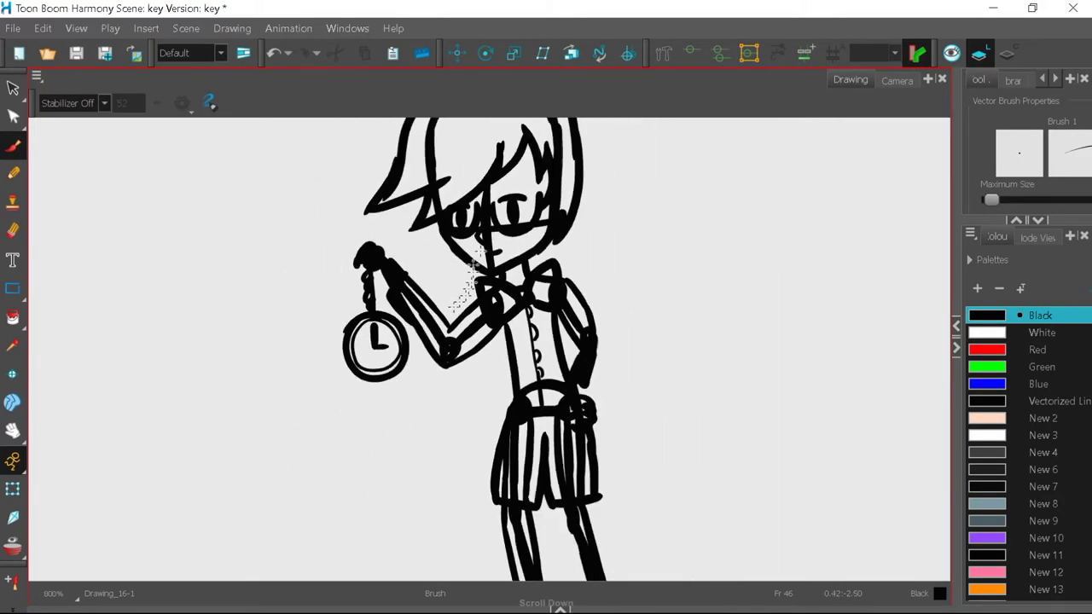
click(273, 53)
scroll(489, 273, up, 2)
scroll(488, 272, up, 2)
drag(450, 304, 516, 314)
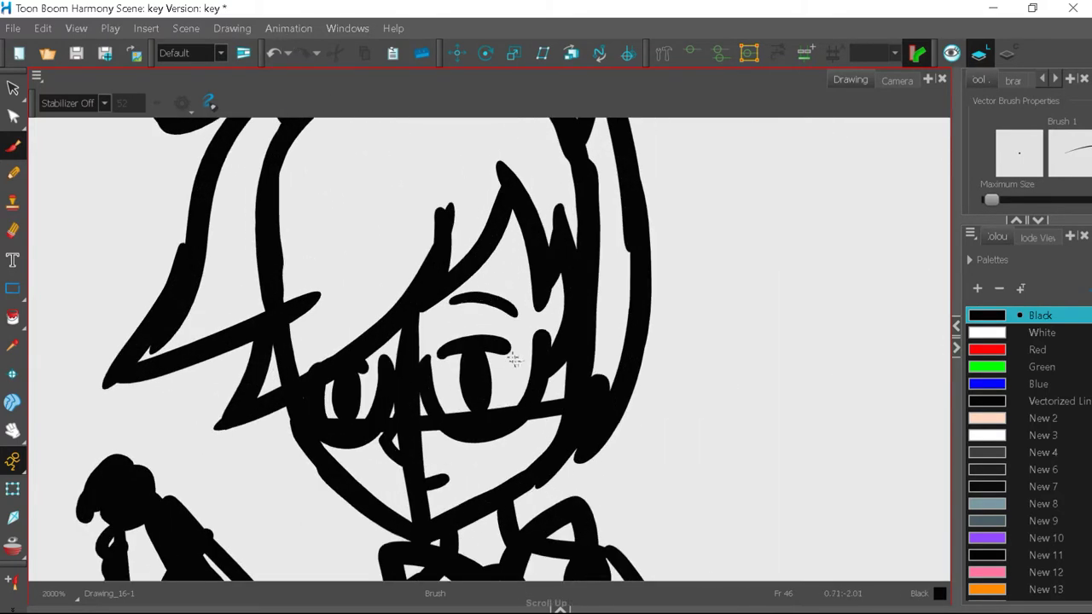
scroll(448, 359, up, 2)
click(274, 53)
click(274, 53)
scroll(278, 282, down, 1)
drag(426, 185, 484, 258)
drag(260, 267, 313, 216)
double_click(274, 54)
drag(386, 159, 517, 266)
drag(258, 275, 343, 184)
scroll(437, 174, down, 2)
double_click(274, 54)
- Brush a short curved eyebrow above each of the character's eyes
scroll(427, 213, up, 3)
drag(426, 251, 524, 282)
drag(205, 338, 319, 285)
scroll(416, 212, down, 6)
scroll(482, 333, down, 2)
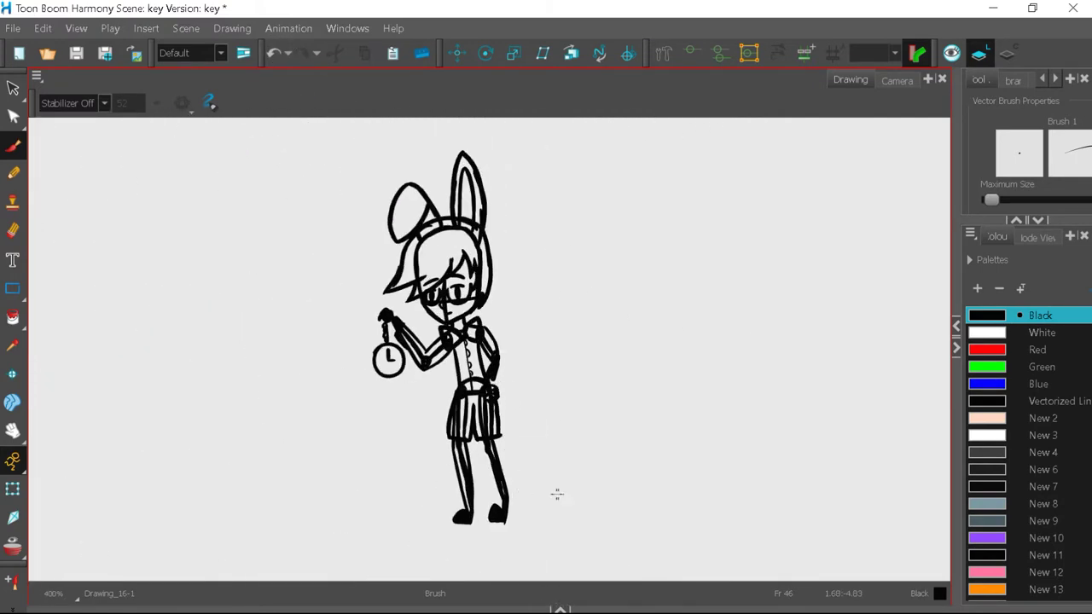
- Go to empty frame 47, turn on the onion skin of the sketch and set the brush stabilizer to Pulled String
scroll(516, 482, up, 3)
click(561, 609)
click(756, 588)
click(13, 546)
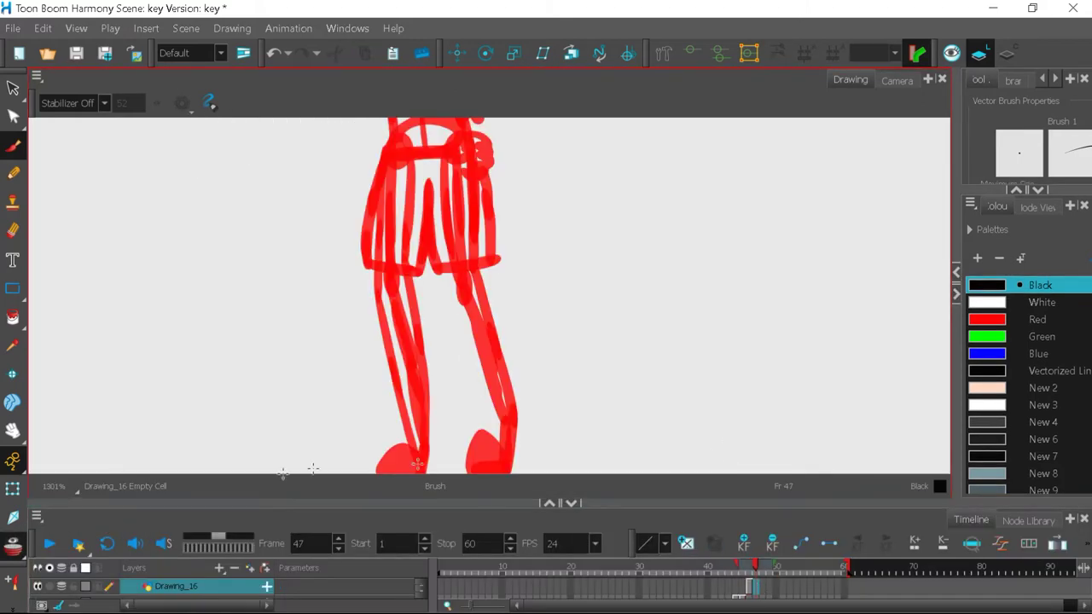
click(571, 503)
scroll(488, 520, down, 4)
scroll(480, 343, up, 1)
scroll(480, 341, up, 3)
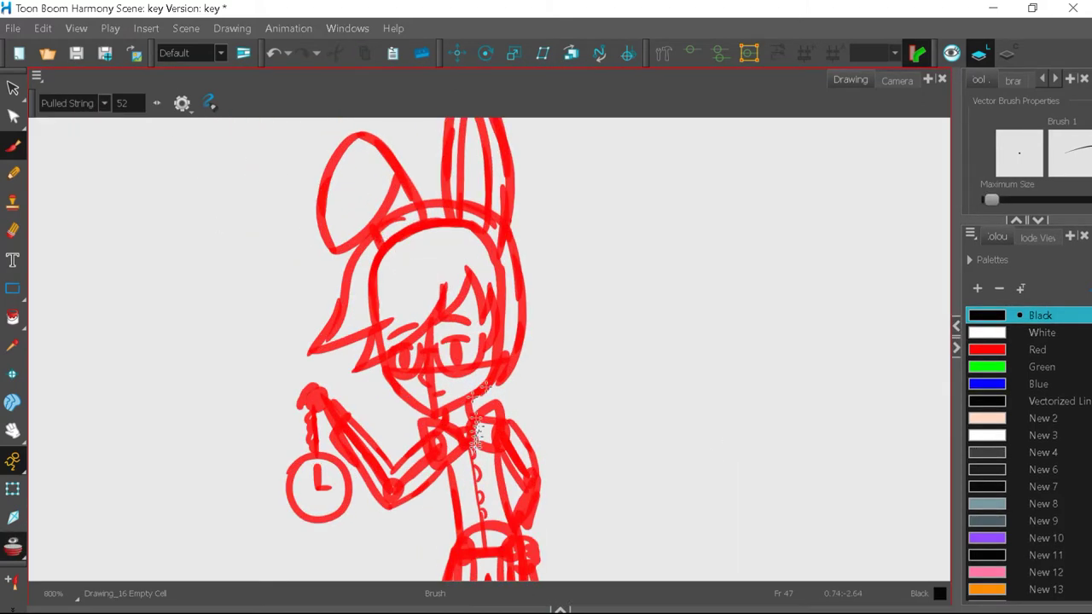
- Ink the outlines of the upright ear and the drooping ear in black over the red sketch
scroll(490, 367, up, 2)
drag(488, 392, 476, 191)
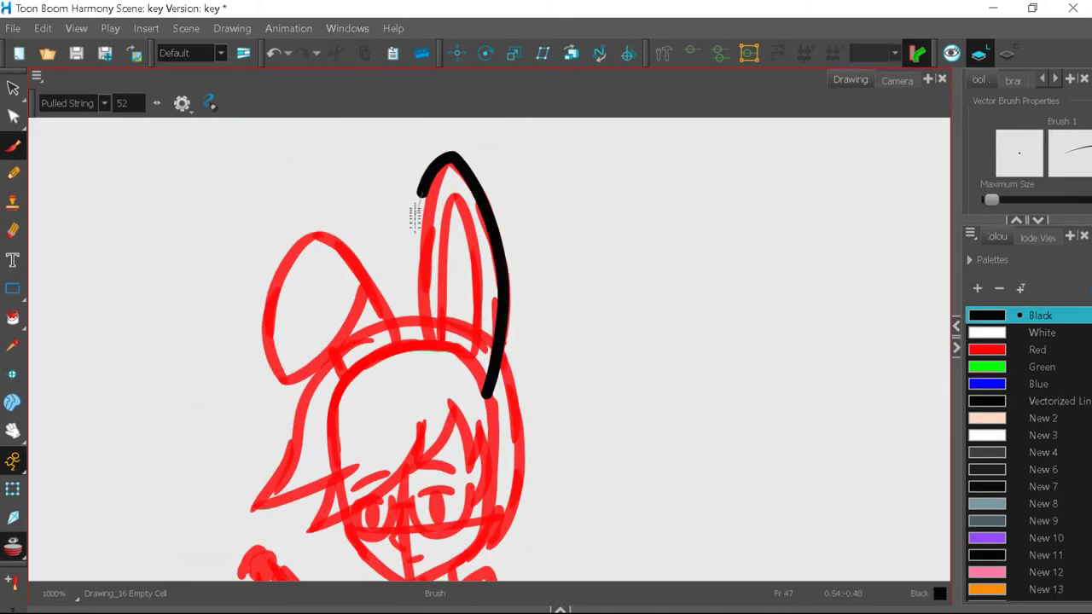
drag(415, 217, 419, 360)
mouse_move(314, 229)
mouse_down()
mouse_move(280, 383)
mouse_move(369, 273)
mouse_up()
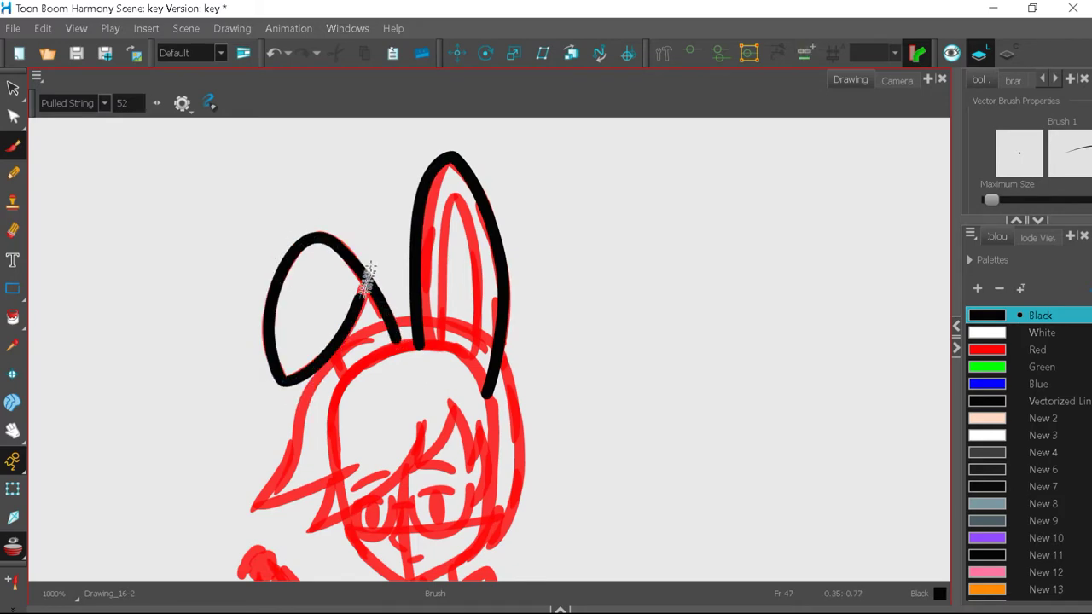
- Ink the hair outline with its pointed side lock, jagged fringe and long strand beside the face
scroll(340, 375, down, 1)
scroll(358, 384, up, 2)
mouse_move(337, 228)
mouse_down()
mouse_move(260, 367)
mouse_move(294, 431)
mouse_move(443, 303)
mouse_move(517, 375)
mouse_move(534, 443)
mouse_up()
click(273, 55)
mouse_move(539, 217)
mouse_down()
mouse_move(524, 487)
mouse_move(508, 375)
mouse_move(353, 334)
mouse_move(317, 215)
mouse_move(430, 168)
mouse_up()
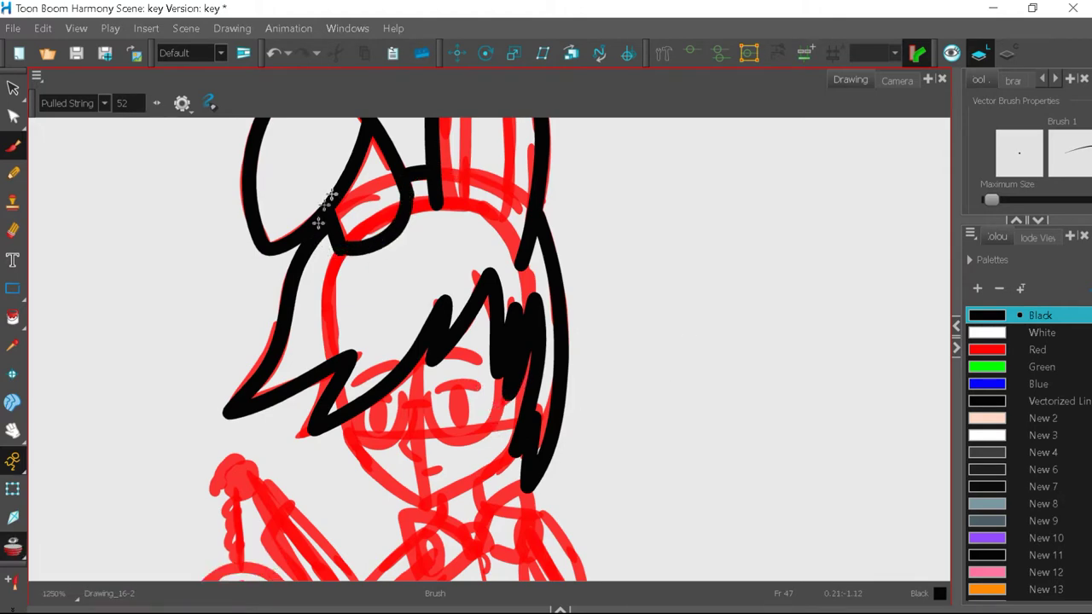
scroll(460, 237, down, 2)
scroll(450, 315, up, 5)
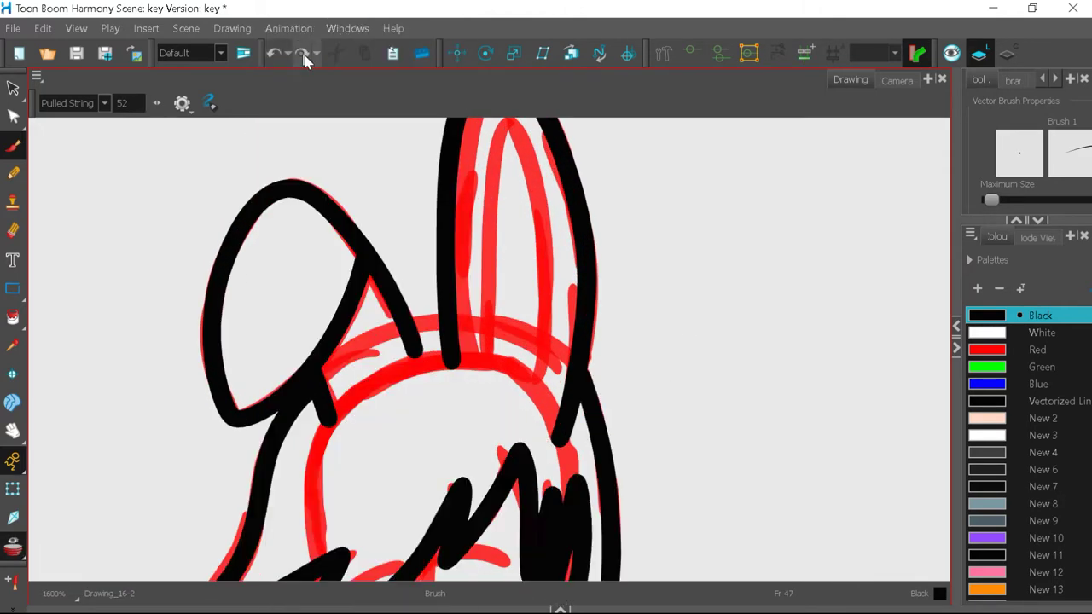
mouse_move(455, 317)
mouse_down()
mouse_move(280, 288)
mouse_move(238, 418)
mouse_up()
scroll(438, 322, down, 3)
scroll(439, 321, up, 2)
mouse_move(444, 335)
mouse_down()
mouse_move(607, 428)
mouse_move(617, 445)
mouse_up()
scroll(469, 350, down, 4)
click(276, 54)
click(276, 54)
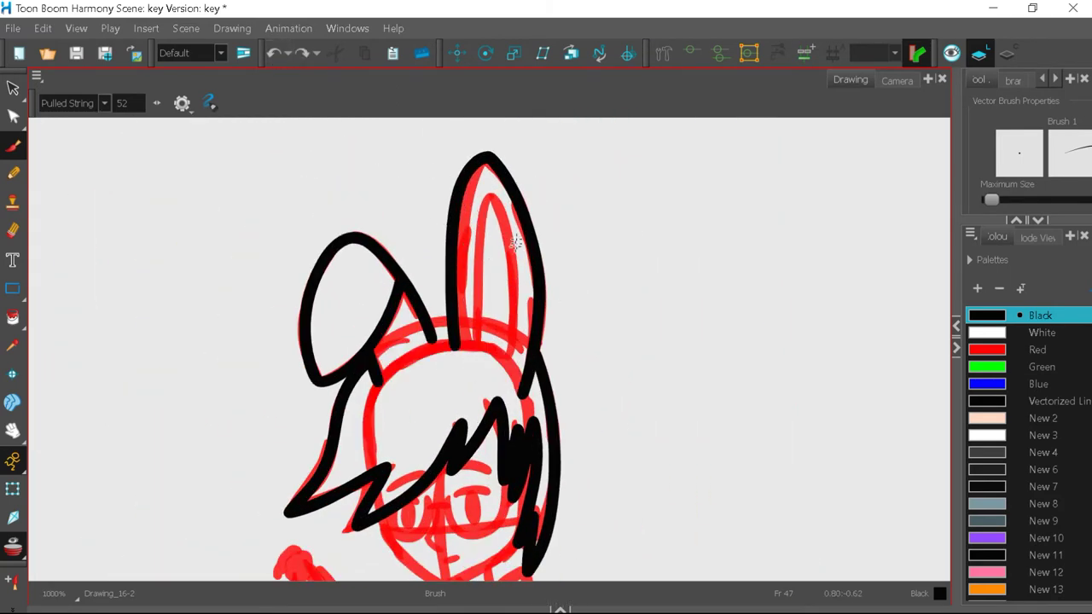
- Select the drooping ear's outline, rotate it outward and shift it away from the upright ear
key(alt+s)
click(324, 384)
drag(324, 389, 295, 399)
click(275, 55)
click(373, 153)
click(427, 336)
drag(453, 390, 466, 365)
drag(375, 319, 357, 312)
click(663, 225)
- Ink the headband curve between the ears and cut away the part crossing the drooping ear's base
scroll(437, 324, up, 3)
click(12, 145)
drag(461, 316, 258, 427)
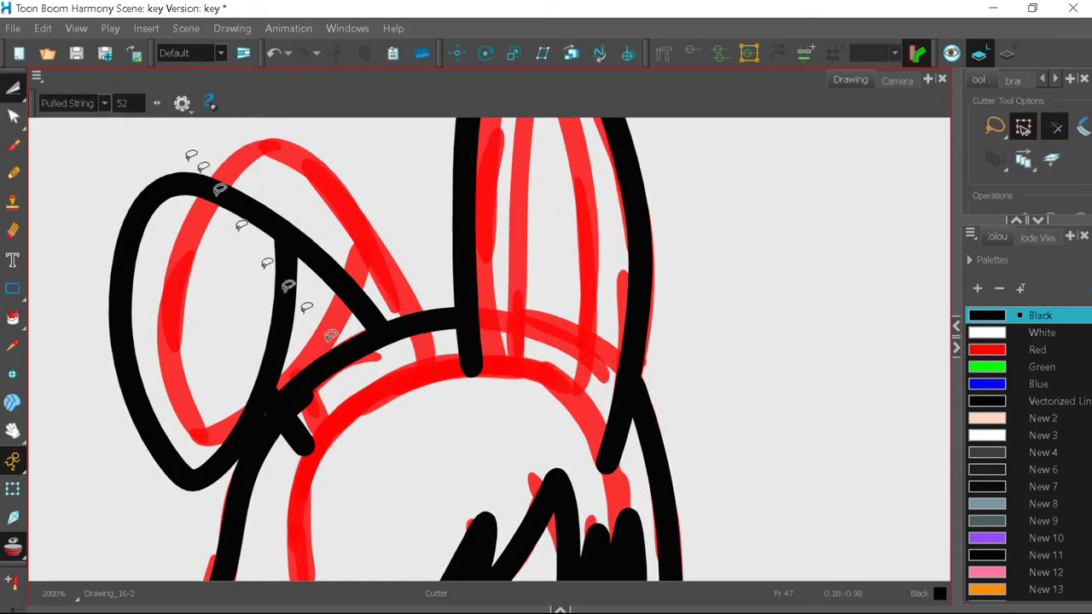
scroll(452, 309, up, 1)
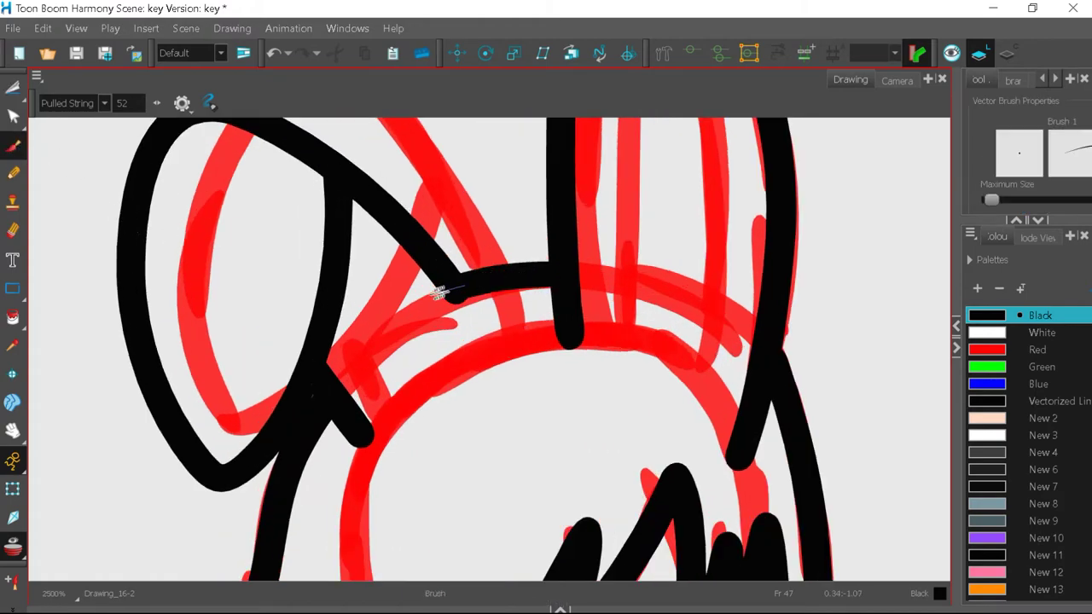
scroll(519, 293, down, 4)
scroll(511, 293, up, 2)
- Trim the overlapping line ends at the upright ear's base and beside the drooping ear with the Cutter
click(13, 88)
click(519, 297)
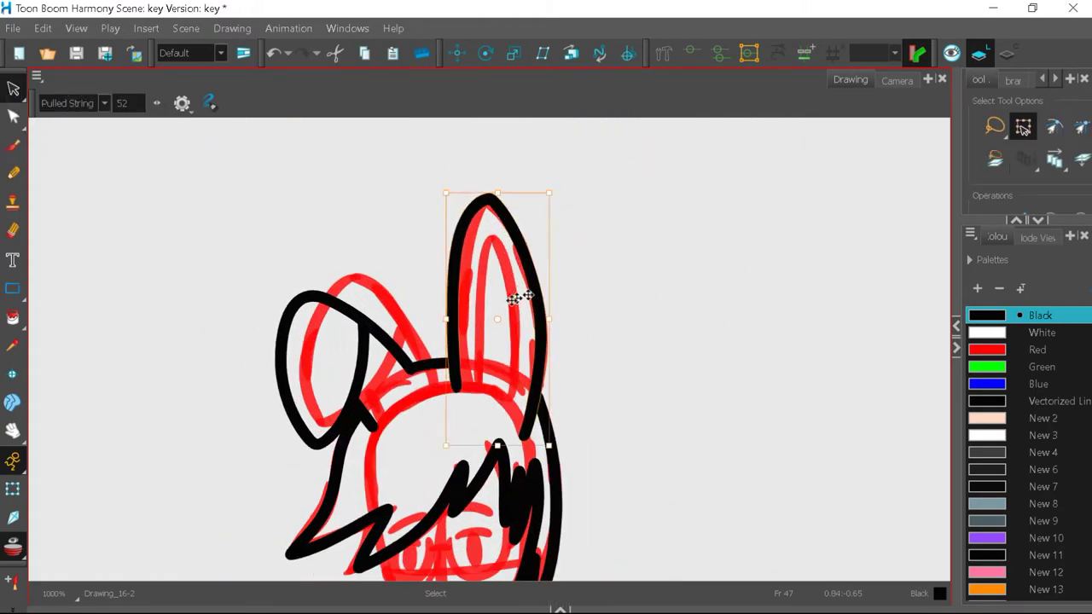
scroll(581, 248, down, 2)
scroll(433, 305, up, 3)
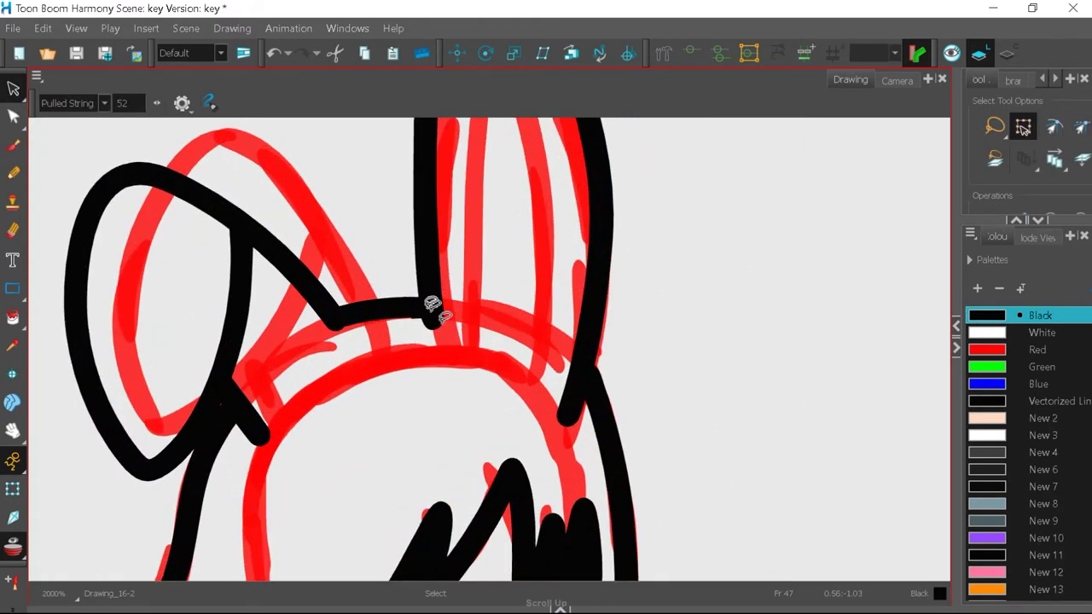
key(alt+t)
drag(285, 405, 241, 437)
drag(592, 394, 540, 444)
key(alt+b)
scroll(461, 413, down, 1)
drag(521, 391, 515, 254)
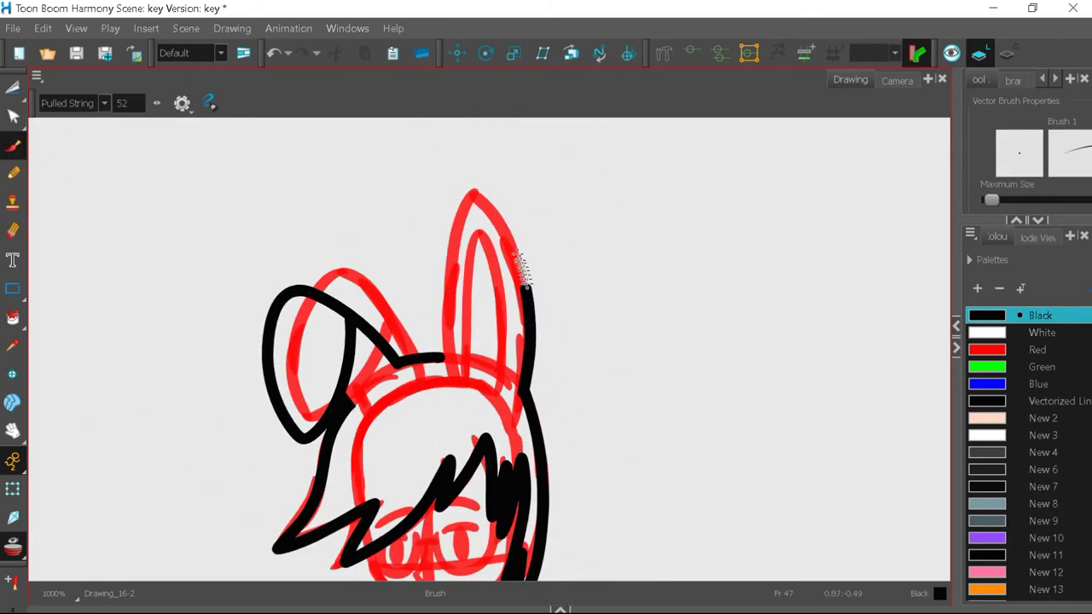
scroll(434, 291, down, 3)
scroll(460, 299, up, 2)
click(12, 547)
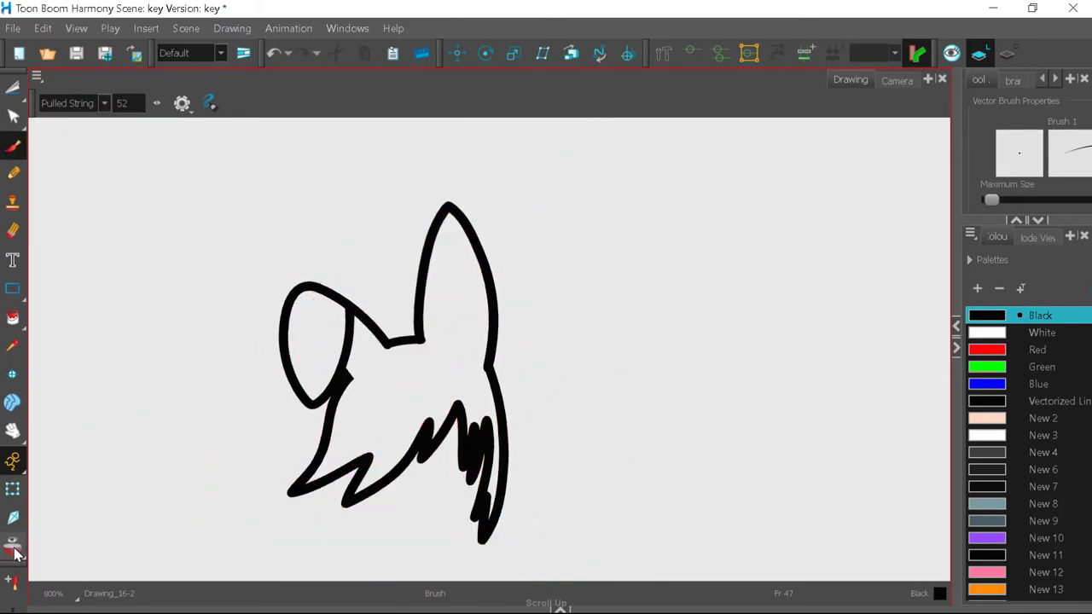
click(13, 547)
scroll(457, 153, up, 1)
click(274, 54)
mouse_move(498, 419)
mouse_down()
mouse_move(501, 295)
mouse_move(409, 375)
mouse_move(411, 390)
mouse_up()
click(13, 549)
click(13, 549)
click(274, 54)
- Redraw the upright ear as one tapered outline from the hair to the headband, checking it without the onion skin
drag(497, 418, 502, 354)
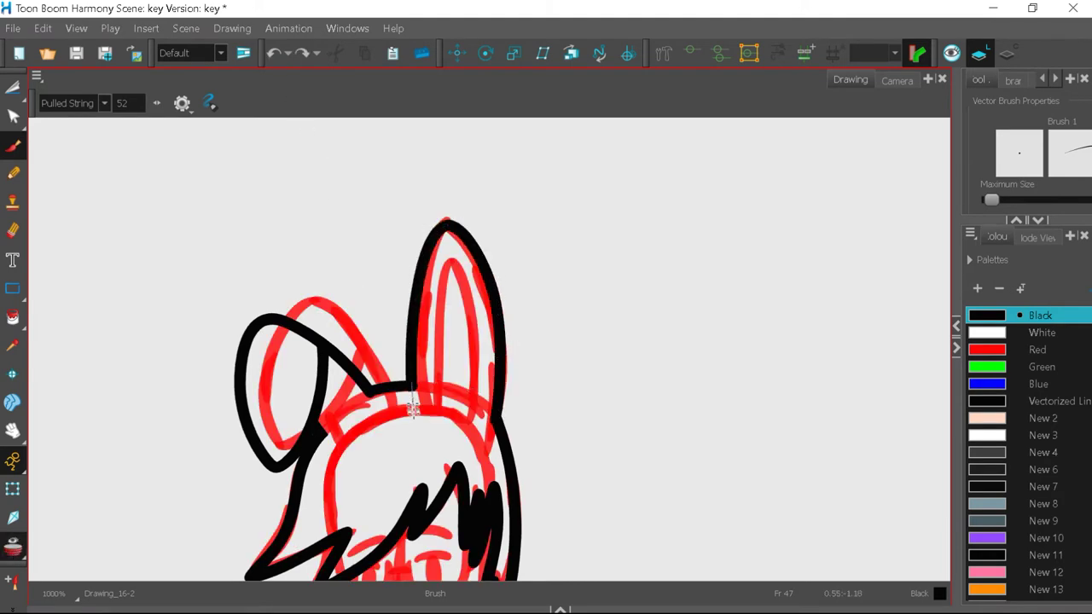
scroll(413, 410, down, 2)
click(12, 546)
click(13, 546)
- Ink the pointed jawline from the fringe to the long hair strand and check it without the onion skin
scroll(242, 350, up, 4)
drag(242, 350, 339, 475)
drag(526, 378, 530, 365)
scroll(501, 214, down, 3)
click(12, 549)
click(13, 549)
scroll(470, 339, up, 5)
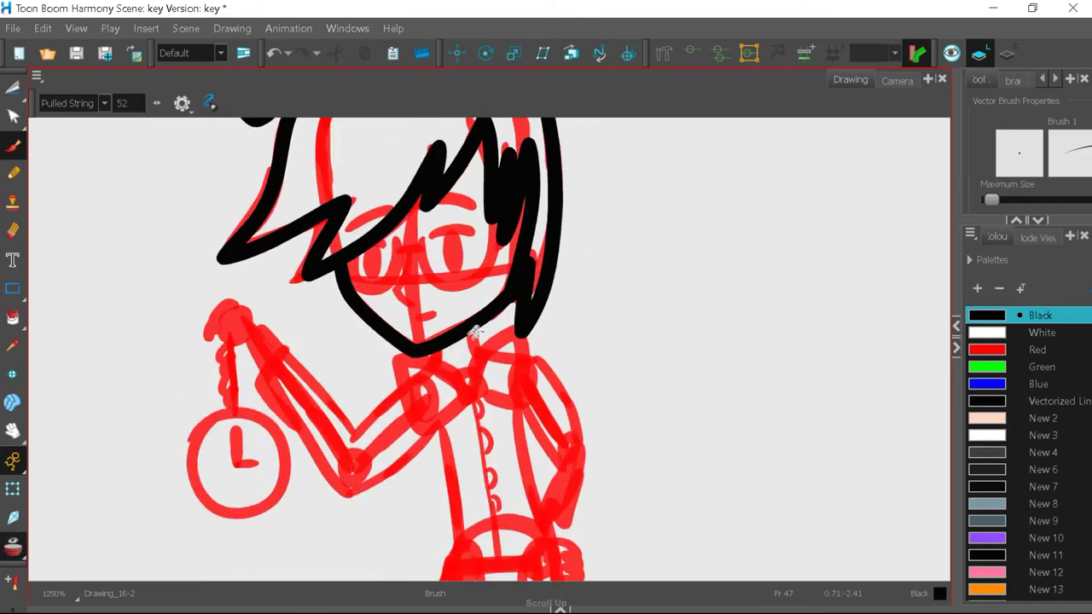
- Ink the bow tie below the chin with its central knot and two flared wings
drag(471, 395, 415, 407)
mouse_move(475, 357)
mouse_down()
mouse_move(597, 411)
mouse_move(476, 439)
mouse_up()
drag(430, 399, 244, 371)
scroll(248, 368, up, 2)
mouse_move(337, 291)
mouse_down()
mouse_move(383, 445)
mouse_move(483, 376)
mouse_up()
scroll(386, 262, down, 2)
scroll(565, 457, up, 2)
- Ink both sides of the torso below the bow tie and close them with a notched lower hem
mouse_move(464, 263)
mouse_down()
mouse_move(470, 352)
mouse_move(526, 535)
mouse_up()
drag(315, 315, 349, 557)
scroll(447, 286, down, 3)
scroll(412, 415, up, 1)
mouse_move(556, 361)
mouse_down()
mouse_move(593, 469)
mouse_move(474, 413)
mouse_up()
mouse_move(378, 464)
mouse_down()
mouse_move(469, 445)
mouse_move(483, 409)
mouse_up()
scroll(487, 256, down, 3)
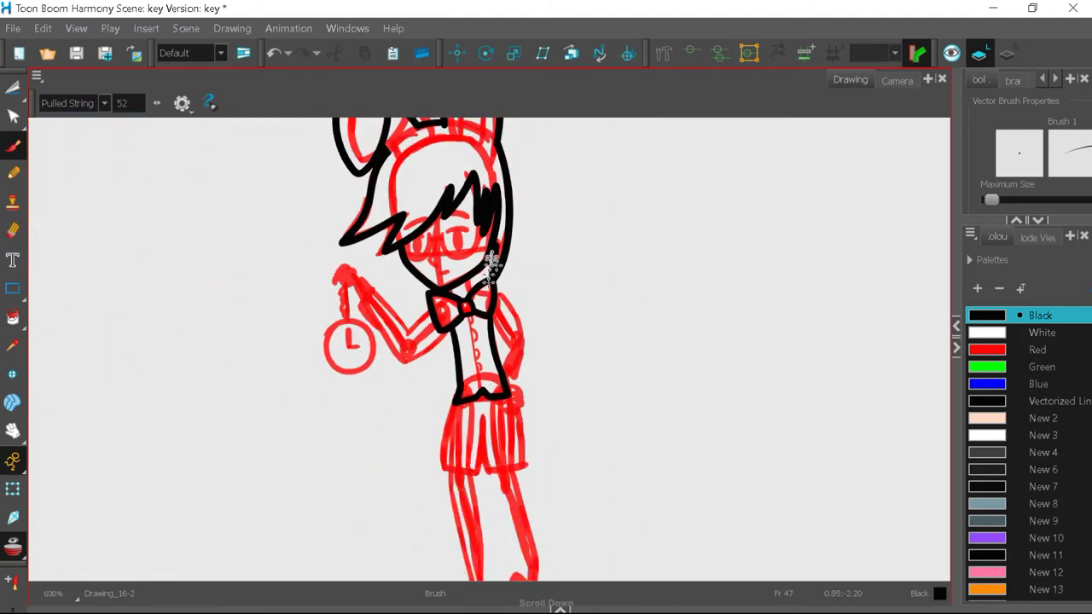
- Ink the neck lines above the bow tie and the bent sleeve outline of the lowered arm
scroll(488, 256, up, 3)
drag(361, 190, 316, 241)
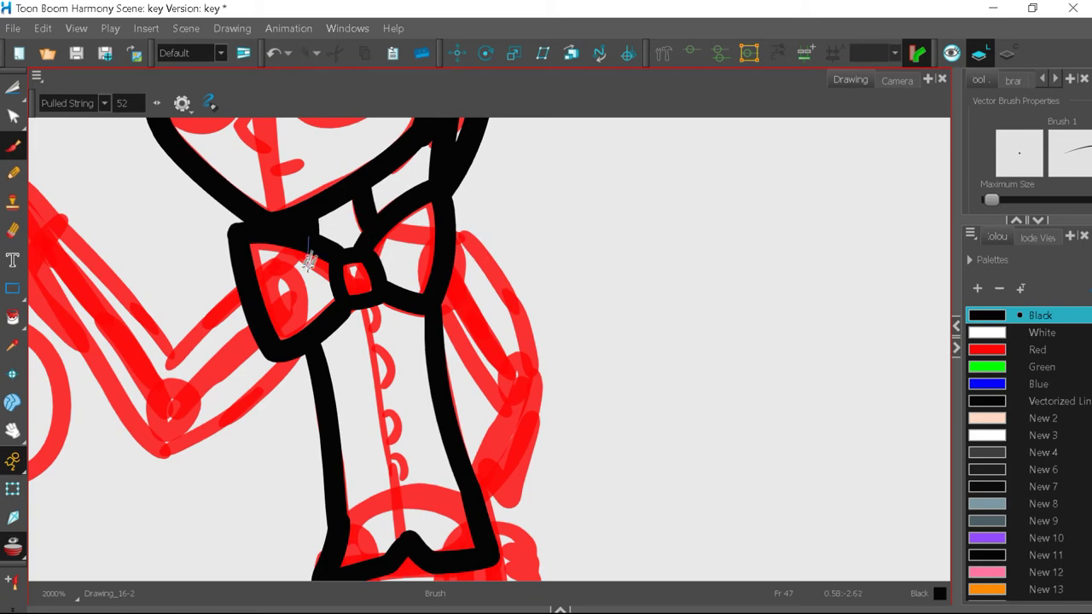
mouse_move(452, 224)
mouse_down()
mouse_move(489, 257)
mouse_move(543, 373)
mouse_move(519, 487)
mouse_up()
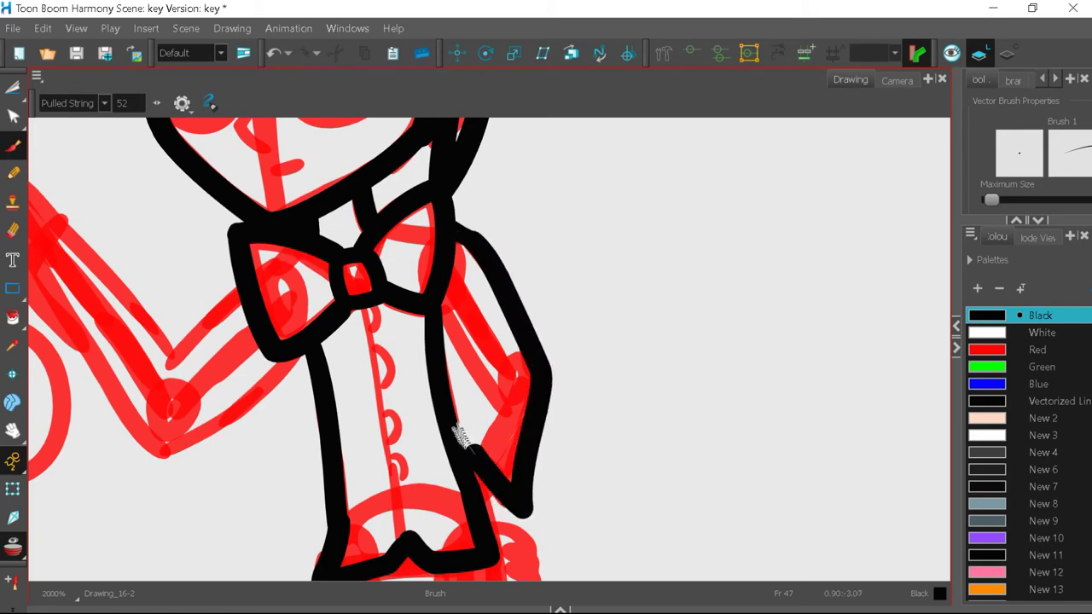
- Ink the inner sleeve edge of the lowered arm, close its cuff beside the torso, and check it without the onion skin
drag(512, 384, 432, 276)
scroll(570, 300, down, 1)
scroll(611, 385, up, 1)
click(17, 547)
click(17, 548)
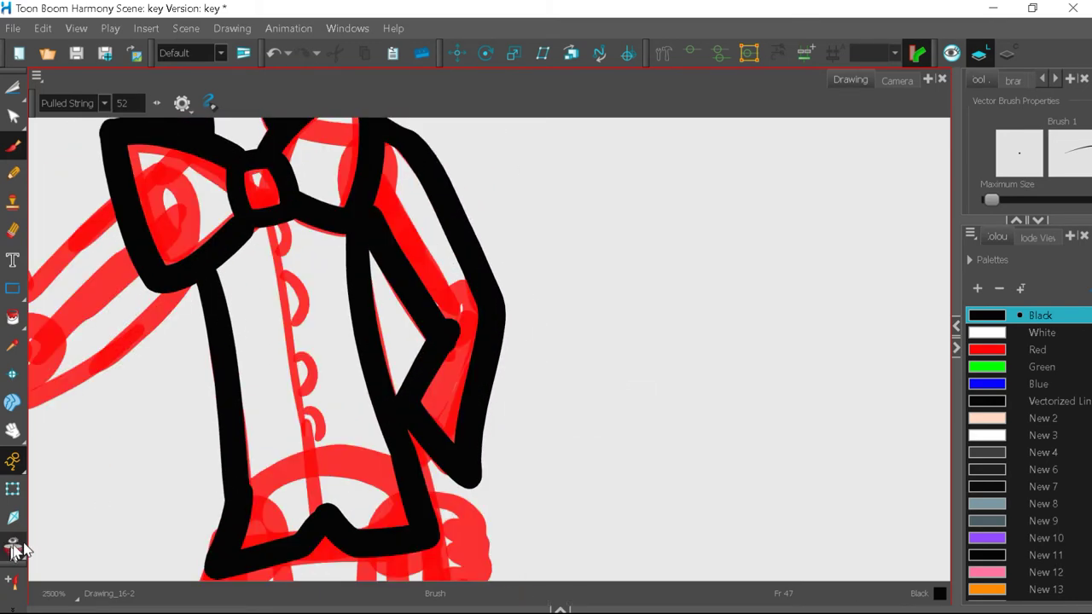
scroll(438, 470, up, 1)
drag(451, 459, 392, 522)
scroll(392, 521, down, 3)
click(12, 551)
click(12, 551)
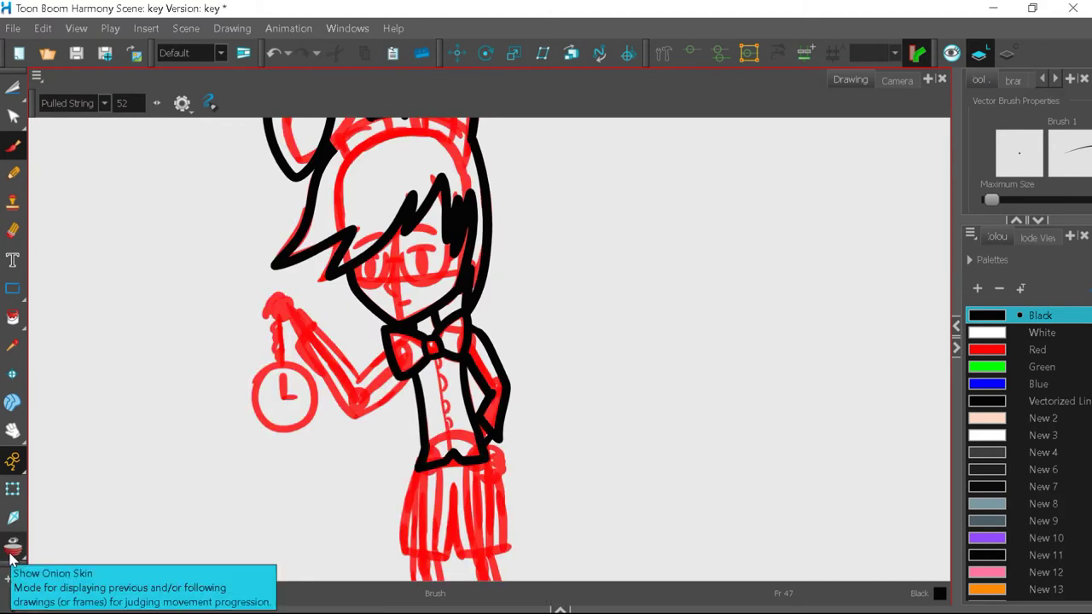
- Ink both edges of the raised arm's bent sleeve, with its cuff and the hand above the pocket watch
scroll(324, 358, up, 2)
mouse_move(482, 340)
mouse_down()
mouse_move(393, 428)
mouse_move(376, 343)
mouse_move(282, 253)
mouse_up()
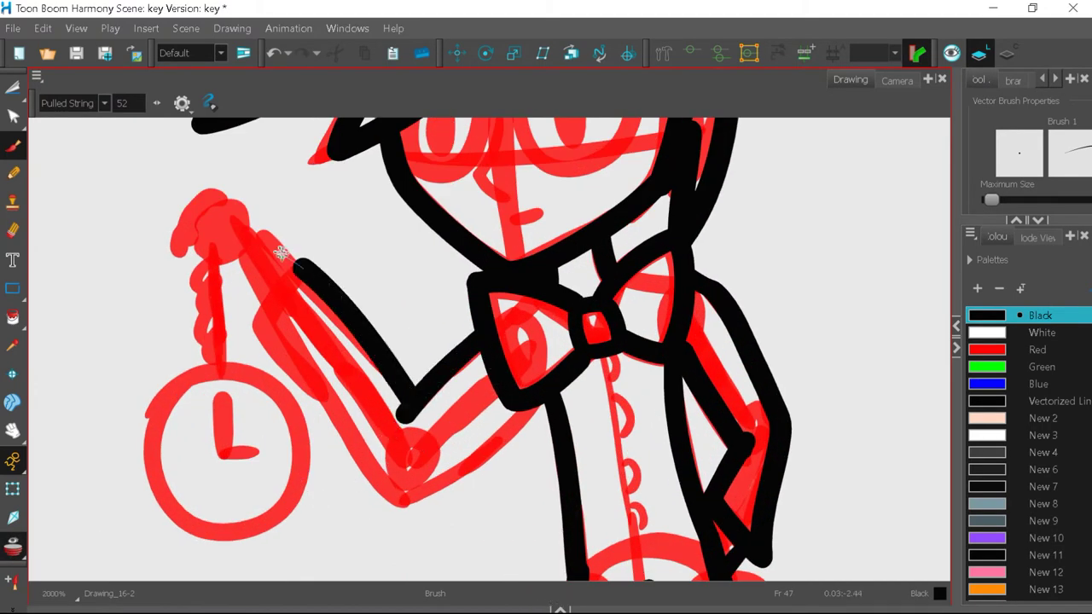
mouse_move(265, 331)
mouse_down()
mouse_move(311, 404)
mouse_move(400, 502)
mouse_move(553, 389)
mouse_up()
scroll(461, 358, down, 2)
scroll(387, 317, up, 2)
drag(405, 325, 331, 261)
drag(354, 384, 281, 320)
mouse_move(351, 279)
mouse_down()
mouse_move(198, 275)
mouse_move(307, 343)
mouse_up()
- Ink the shorts below the torso with their center split, and the scalloped lowered hand beside the hip
scroll(386, 344, down, 3)
scroll(500, 348, down, 1)
scroll(551, 500, up, 2)
mouse_move(405, 247)
mouse_down()
mouse_move(366, 439)
mouse_move(499, 482)
mouse_move(497, 309)
mouse_up()
mouse_move(494, 399)
mouse_down()
mouse_move(601, 480)
mouse_move(623, 434)
mouse_move(588, 241)
mouse_up()
scroll(588, 241, down, 5)
click(14, 548)
click(16, 551)
scroll(529, 398, up, 4)
mouse_move(532, 358)
mouse_down()
mouse_move(598, 429)
mouse_move(563, 442)
mouse_up()
scroll(538, 307, down, 6)
scroll(544, 418, up, 4)
scroll(544, 427, up, 3)
- Try to ink both sides of the right-hand leg below the shorts, following the onion-skinned sketch
drag(458, 176, 504, 358)
click(278, 56)
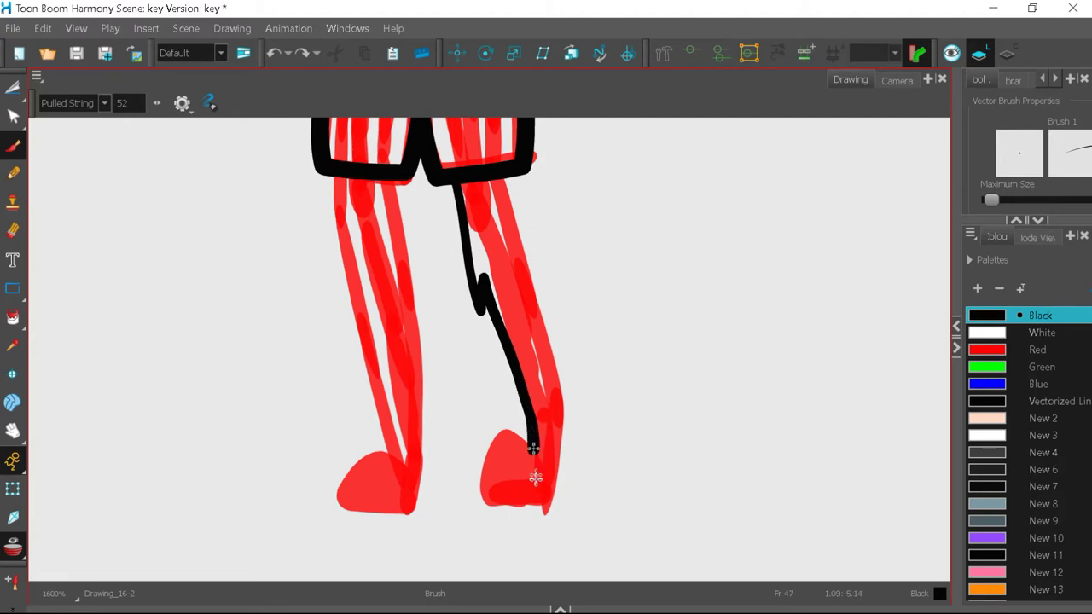
drag(513, 211, 530, 320)
click(275, 55)
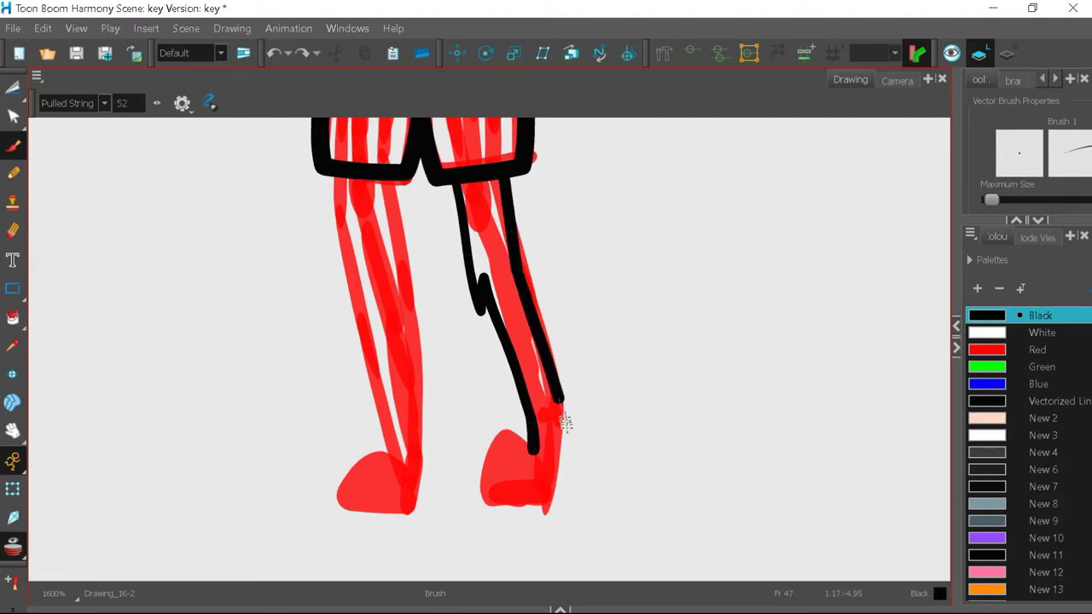
click(14, 550)
click(14, 550)
- Try to ink a clawed foot at the end of the right-hand leg, comparing it without the onion skin
scroll(549, 500, up, 3)
mouse_move(552, 511)
mouse_down()
mouse_move(434, 511)
mouse_move(387, 484)
mouse_move(517, 417)
mouse_up()
scroll(548, 500, down, 3)
click(13, 549)
click(14, 549)
scroll(544, 505, up, 2)
scroll(544, 505, down, 2)
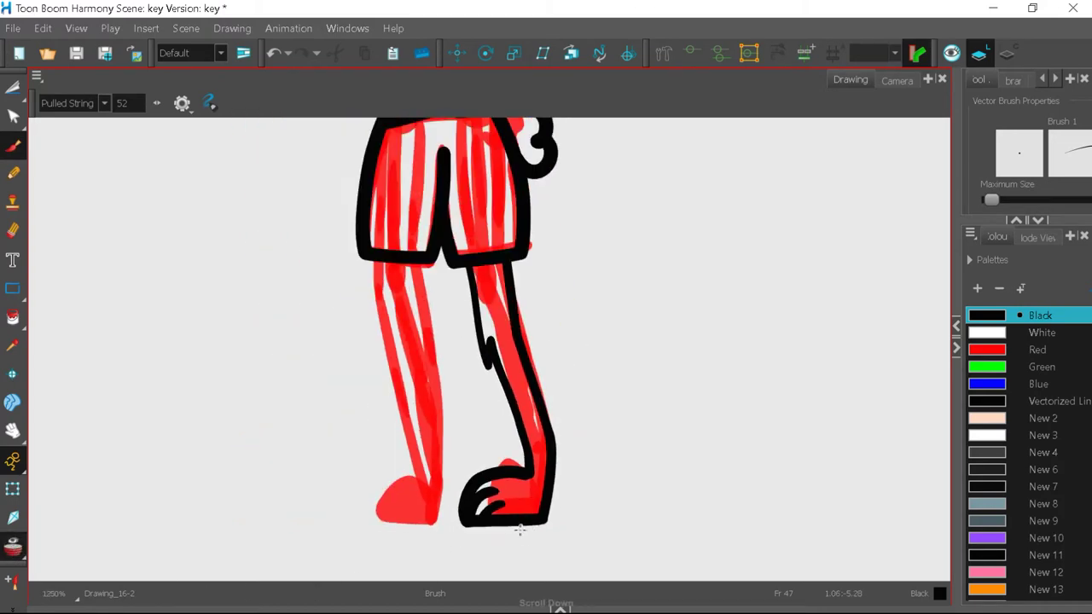
click(275, 57)
click(278, 60)
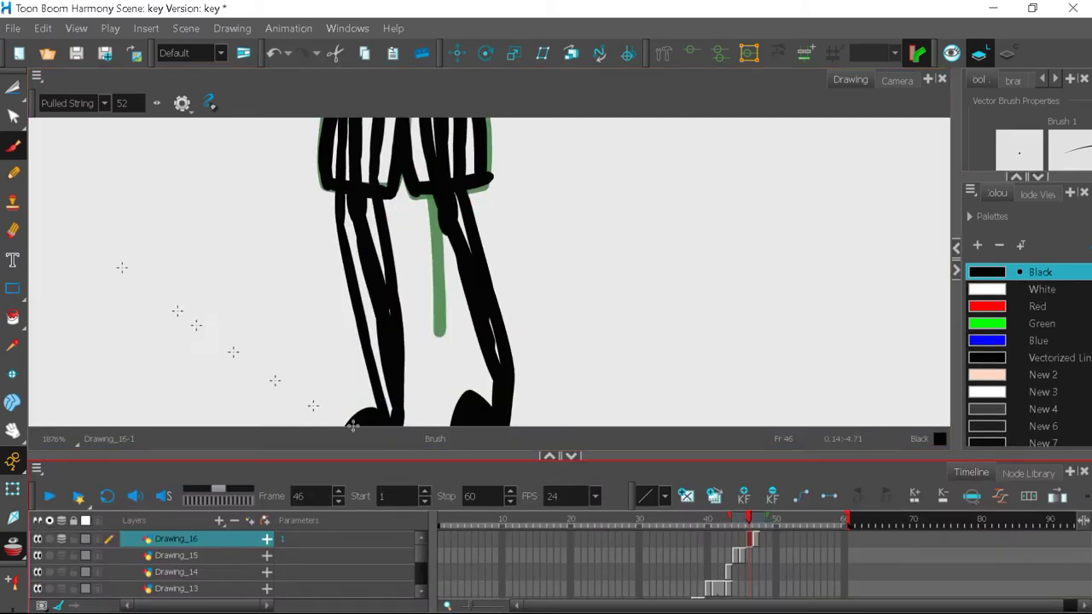
- Delete the sketched legs below the shorts on frame 46
mouse_move(263, 398)
mouse_down()
mouse_move(558, 244)
mouse_move(273, 381)
mouse_up()
mouse_move(374, 250)
mouse_down()
mouse_move(560, 367)
mouse_move(560, 219)
mouse_up()
key(Delete)
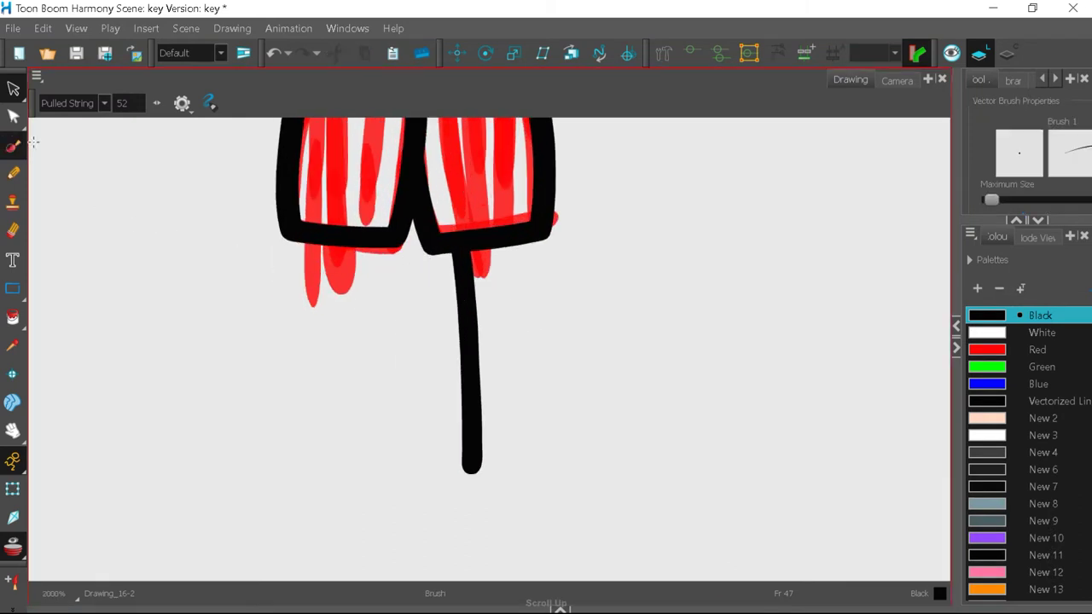
- Try to ink a second leg edge and a foot below the shorts on frame 47, then undo the strokes
mouse_move(521, 237)
mouse_down()
mouse_move(524, 342)
mouse_move(563, 461)
mouse_move(517, 409)
mouse_move(548, 570)
mouse_move(505, 507)
mouse_up()
click(275, 55)
drag(505, 561, 474, 471)
key(1)
click(275, 57)
click(275, 56)
click(274, 56)
click(275, 56)
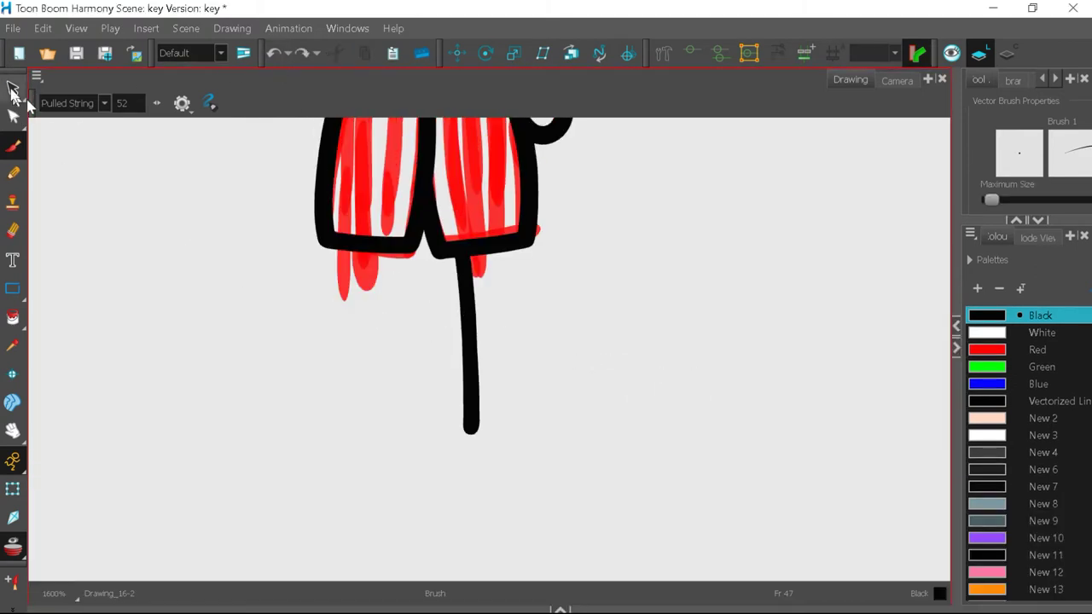
- Cut the single remaining leg line below the shorts from the drawing
click(13, 89)
click(471, 341)
right_click(654, 402)
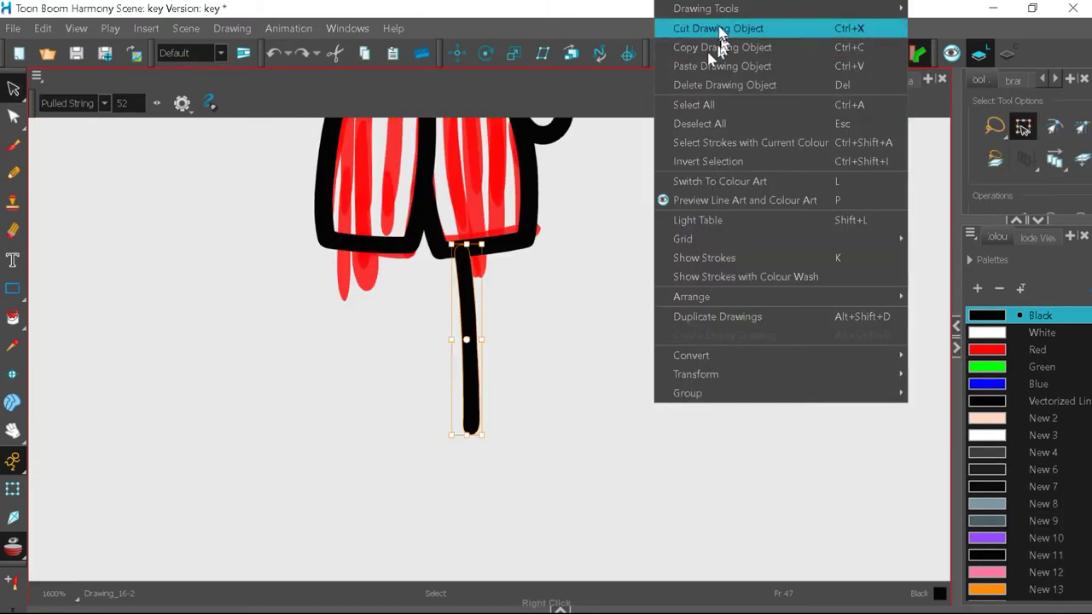
click(715, 30)
- Try to ink a bent leg with a long pointed shoe below the shorts, then undo its strokes
click(13, 145)
drag(453, 252, 485, 400)
drag(510, 251, 549, 401)
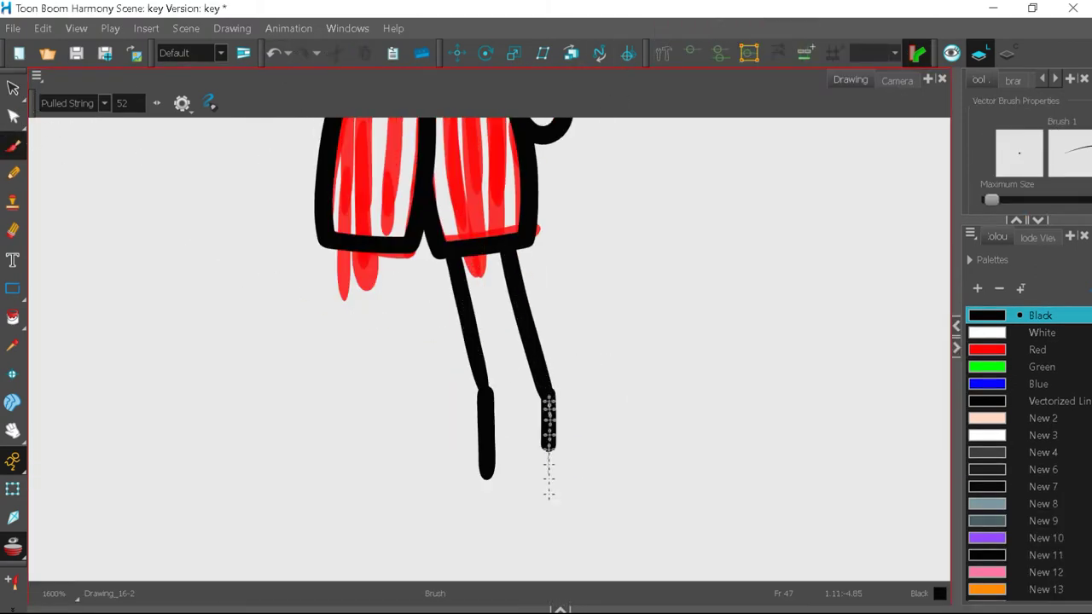
drag(343, 480, 346, 529)
mouse_move(340, 507)
mouse_down()
mouse_move(493, 514)
mouse_move(547, 433)
mouse_up()
scroll(546, 434, down, 3)
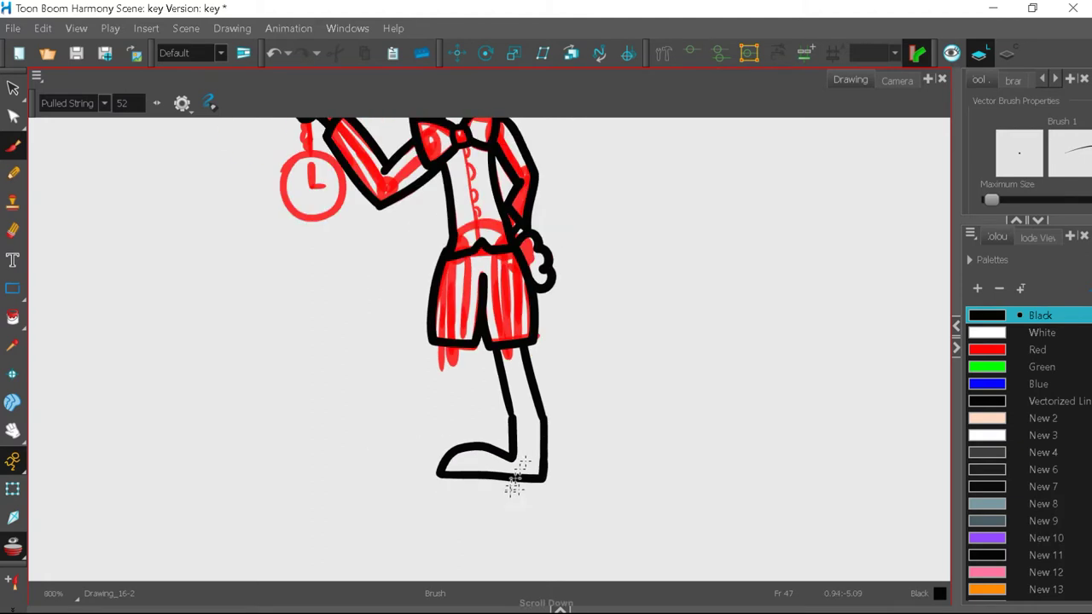
scroll(570, 444, up, 3)
click(273, 55)
double_click(274, 57)
click(274, 57)
click(273, 54)
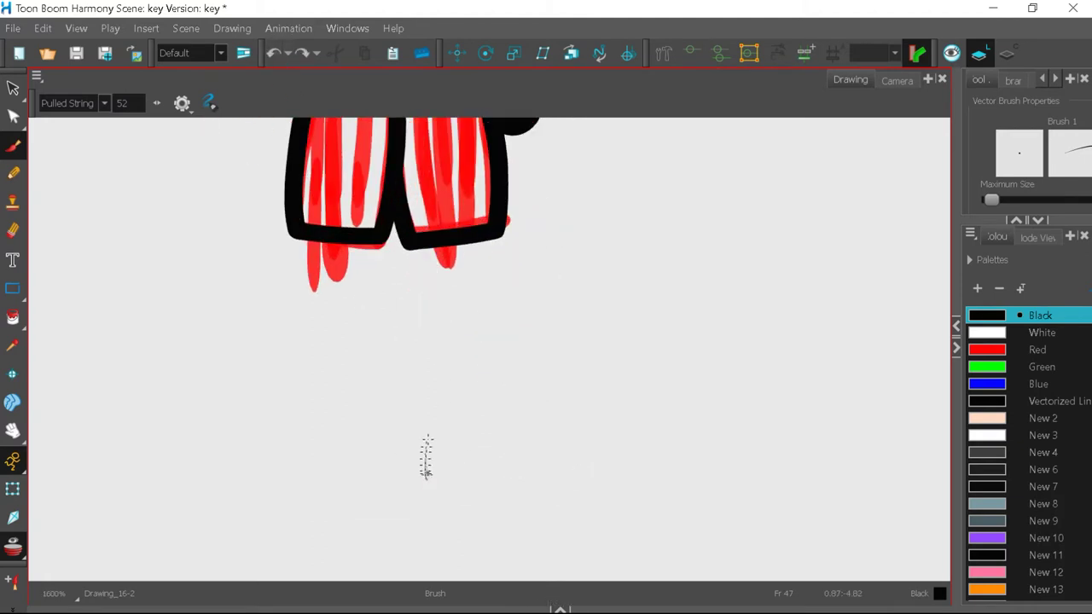
- Try to ink two straight leg edges running from the shorts down to a rounded foot
drag(424, 242, 455, 408)
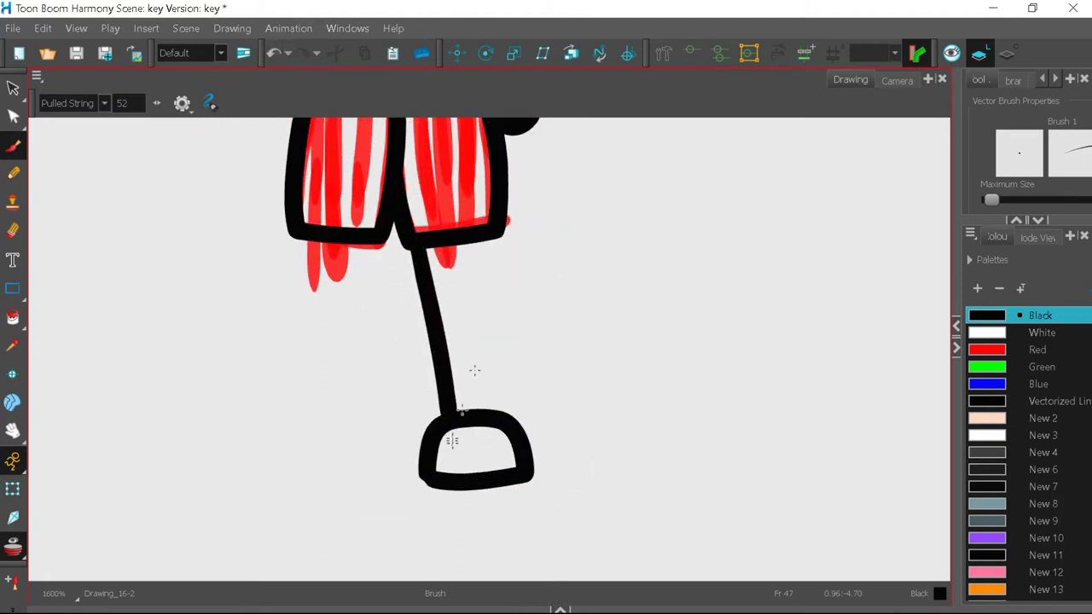
drag(479, 239, 508, 415)
key(alt+s)
mouse_move(390, 353)
mouse_down()
mouse_move(549, 475)
mouse_move(401, 359)
mouse_up()
click(570, 375)
click(13, 146)
- Try to ink three vertical toe lines inside the rounded foot, redoing uneven strokes
scroll(495, 422, up, 3)
mouse_move(485, 424)
mouse_down()
mouse_move(518, 497)
mouse_move(440, 488)
mouse_up()
scroll(516, 522, down, 3)
scroll(546, 541, up, 4)
double_click(274, 54)
drag(357, 367, 359, 472)
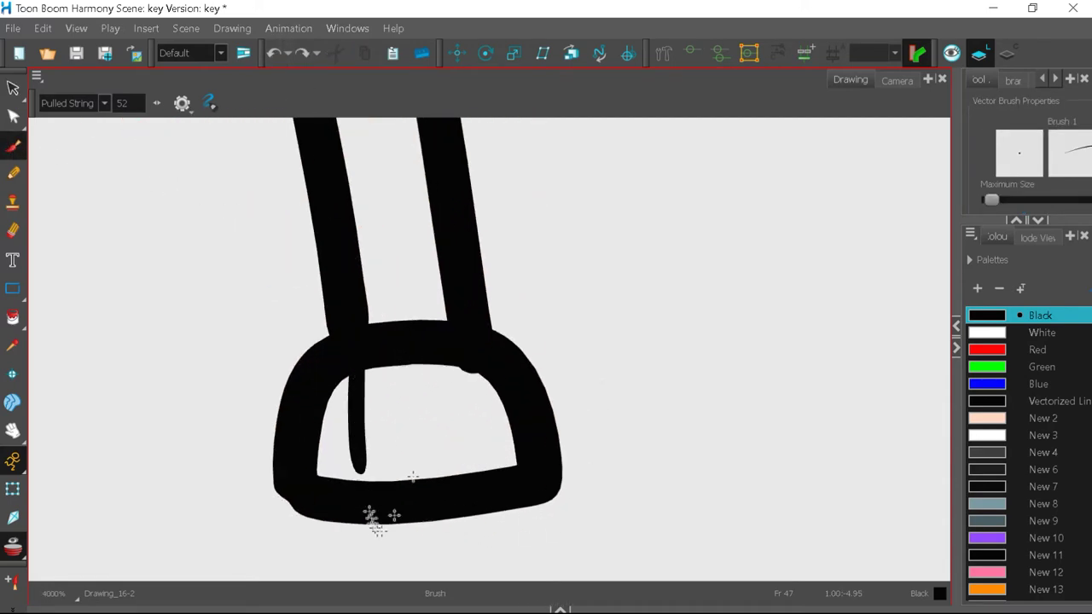
drag(449, 357, 463, 474)
scroll(501, 493, down, 2)
drag(441, 401, 442, 440)
scroll(517, 503, down, 2)
scroll(477, 517, up, 3)
click(275, 53)
drag(457, 362, 463, 473)
scroll(511, 518, down, 3)
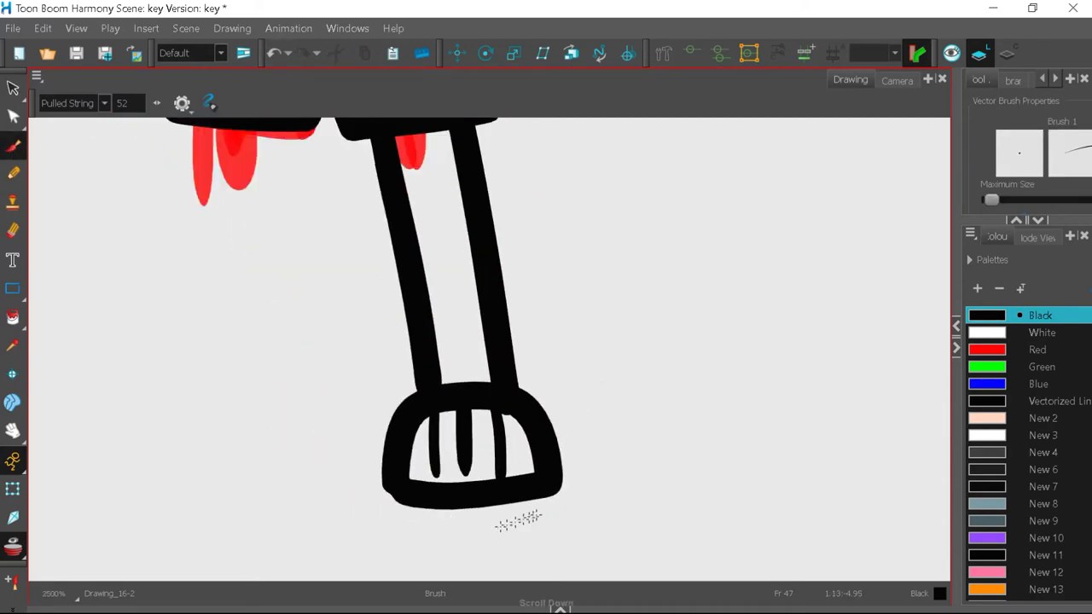
- Undo the thin toe lines and re-ink them thicker inside the rounded foot
click(274, 54)
double_click(274, 54)
scroll(505, 489, up, 4)
drag(464, 366, 473, 490)
drag(513, 371, 517, 512)
scroll(476, 471, down, 5)
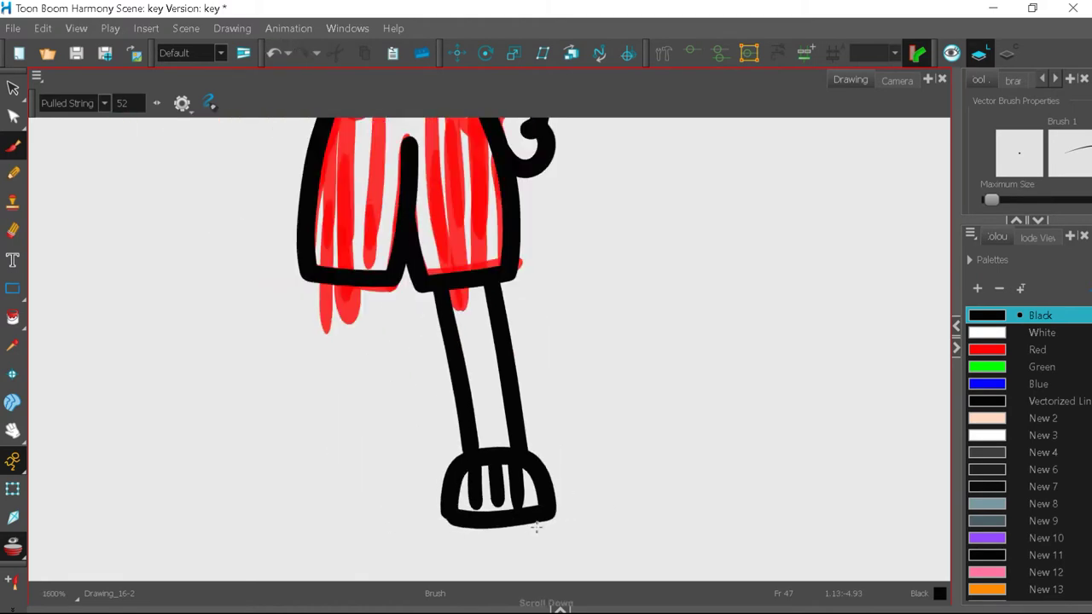
- Try to select and adjust the rounded foot under the leg, then undo the changes
scroll(452, 425, up, 1)
key(alt+s)
click(495, 478)
mouse_move(504, 513)
mouse_down()
mouse_move(475, 501)
mouse_move(483, 484)
mouse_move(440, 483)
mouse_up()
click(554, 469)
click(545, 454)
key(ctrl+z)
key(ctrl+z)
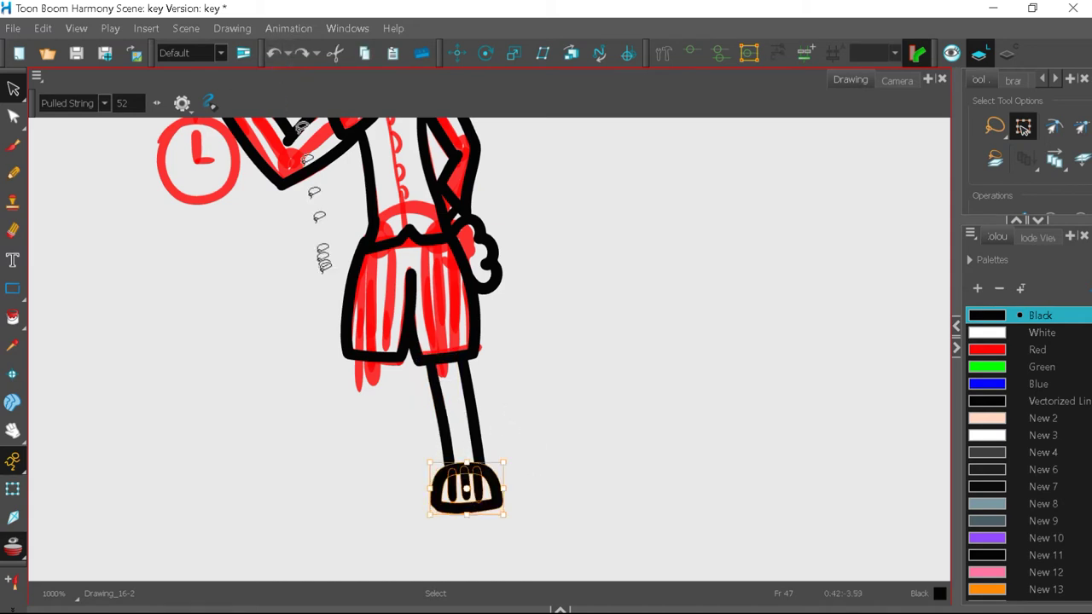
- Select the rounded foot and leg artwork, copy it, and paste a duplicate
drag(370, 490, 512, 477)
right_click(495, 464)
click(577, 108)
right_click(495, 450)
click(554, 112)
- Undo the pasted artwork and the inked leg and foot to get back to the sketched legs
click(277, 55)
click(277, 55)
click(277, 55)
click(275, 53)
click(15, 146)
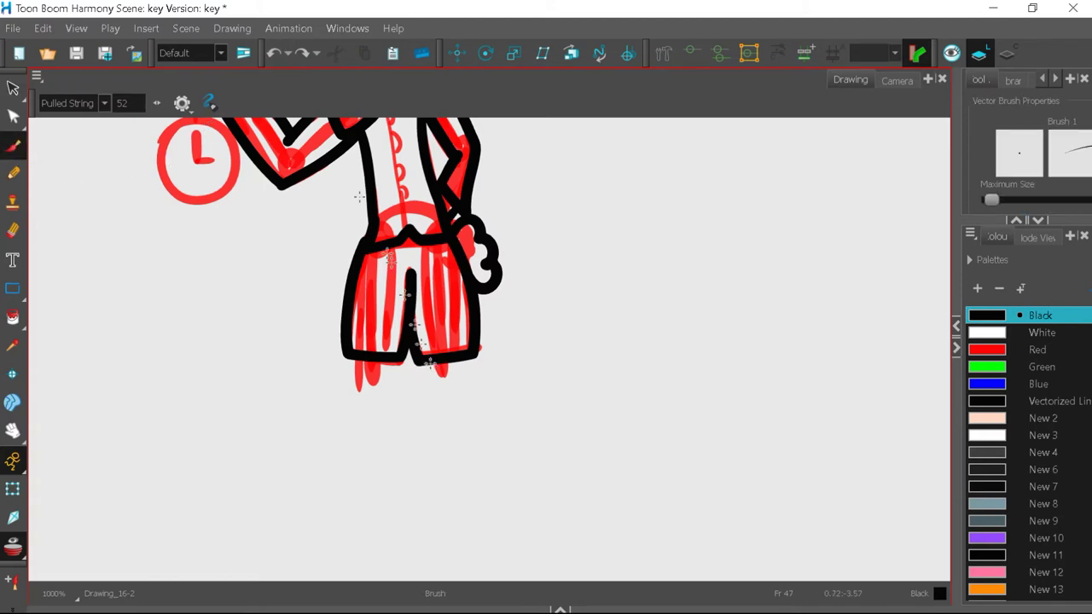
click(275, 54)
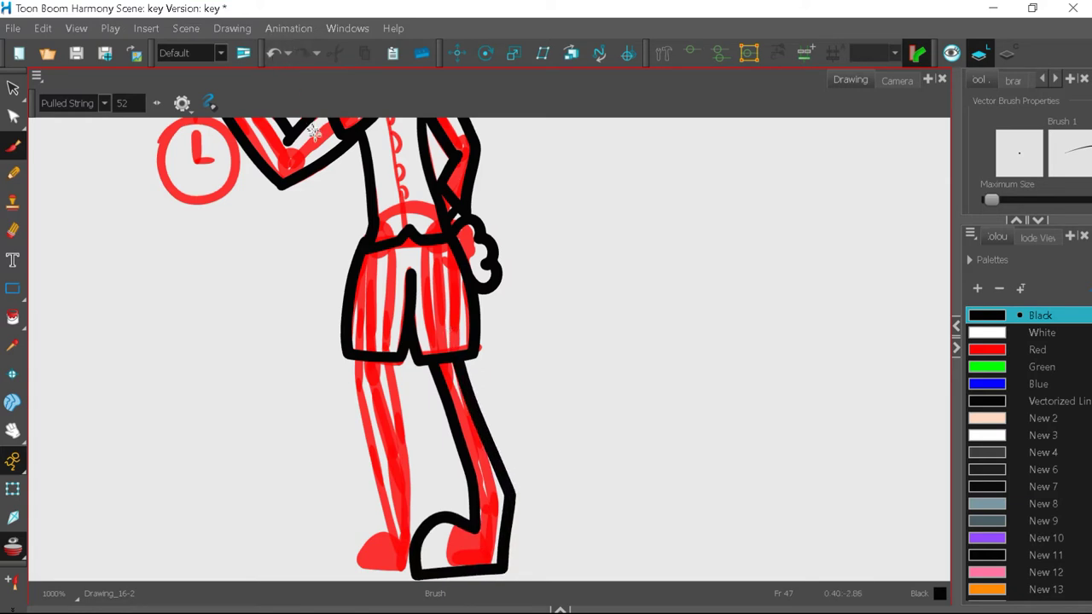
- Try to ink the right-hand leg with a large rounded boot over the sketch, then undo its strokes
click(275, 54)
drag(461, 359, 498, 483)
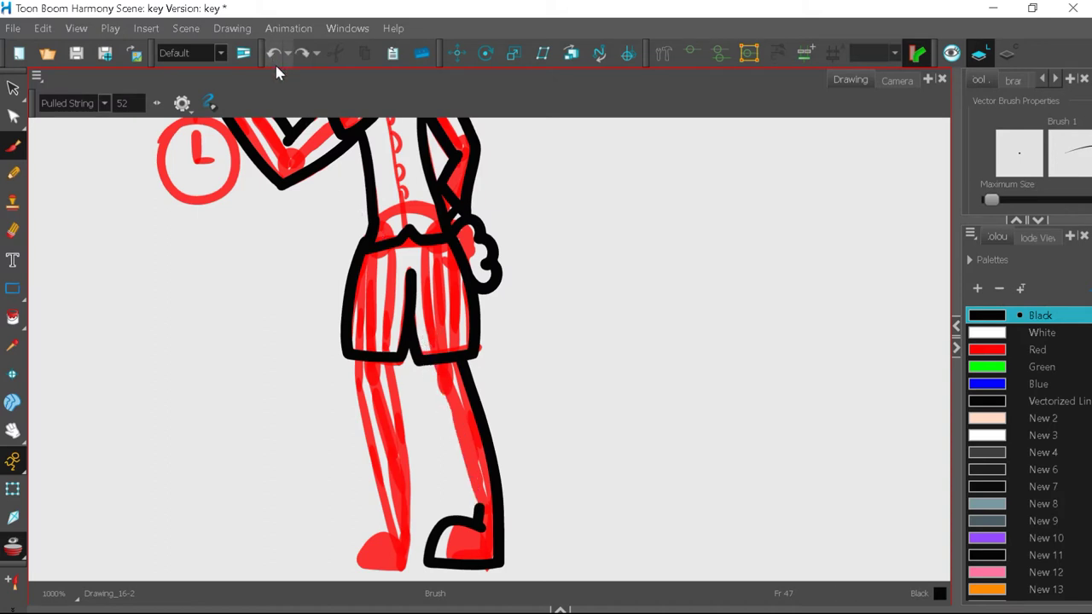
key(ctrl+z)
click(274, 54)
click(274, 54)
- Ink both sides of the left-hand leg below the shorts and outline its foot over the sketch
scroll(401, 500, up, 2)
drag(342, 221, 389, 479)
drag(398, 221, 429, 495)
scroll(434, 507, down, 2)
scroll(434, 506, up, 3)
mouse_move(453, 424)
mouse_down()
mouse_move(452, 489)
mouse_move(434, 531)
mouse_move(307, 512)
mouse_move(431, 465)
mouse_up()
scroll(376, 491, down, 2)
- Select the inked left-hand leg together with its foot and copy it
click(13, 88)
drag(457, 350, 435, 427)
right_click(420, 440)
mouse_move(459, 317)
mouse_down()
mouse_move(282, 505)
mouse_move(435, 409)
mouse_up()
right_click(411, 413)
click(460, 60)
- Place the duplicated leg under the right-hand half of the shorts and adjust it to fit the sketch
drag(995, 221, 995, 343)
mouse_move(399, 405)
mouse_down()
mouse_move(493, 403)
mouse_move(475, 418)
mouse_up()
click(995, 222)
click(996, 222)
drag(553, 531, 563, 517)
drag(495, 407, 489, 407)
click(612, 401)
- Ink the curved lower rims of both glasses lenses and their connecting bridge over the sketched face
scroll(500, 499, down, 5)
scroll(451, 237, up, 9)
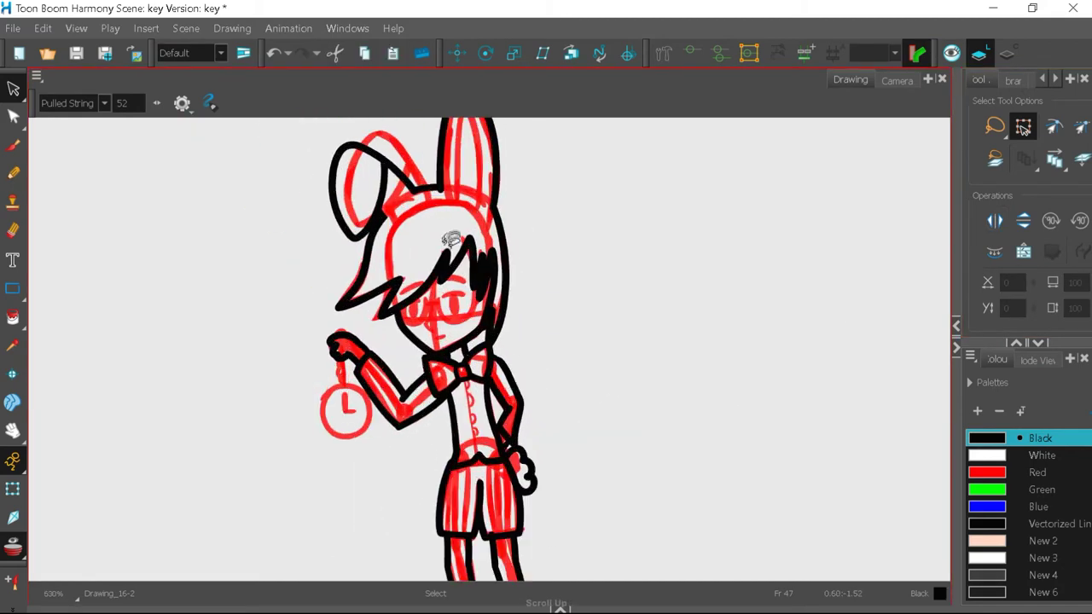
click(13, 145)
mouse_move(371, 285)
mouse_down()
mouse_move(429, 417)
mouse_move(568, 250)
mouse_up()
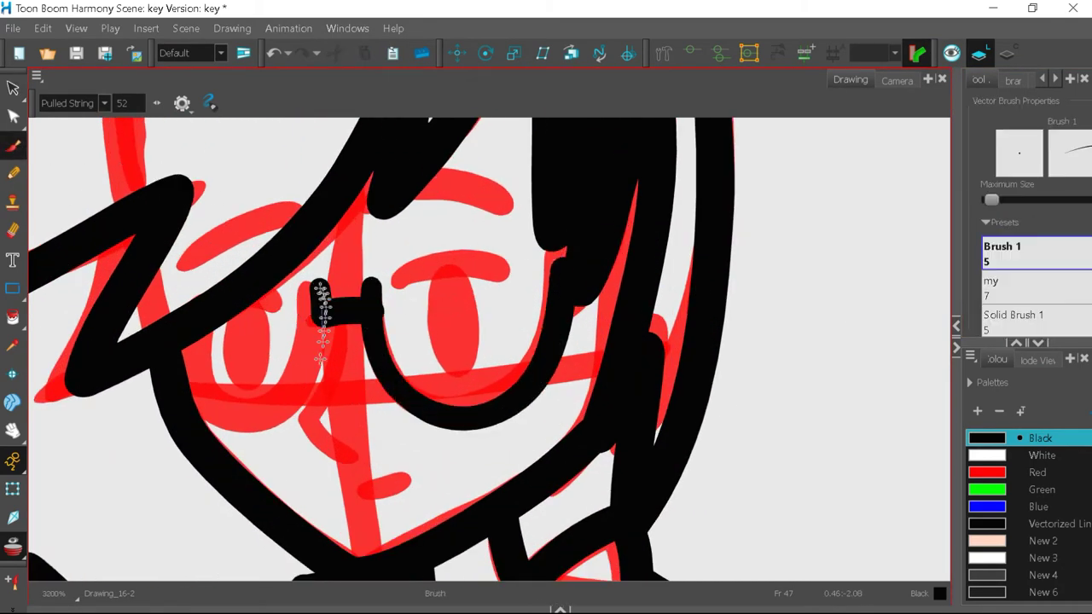
drag(322, 288, 196, 306)
- Ink the thin curved nose line below the glasses' bridge and try a short mouth stroke
scroll(359, 390, up, 2)
drag(331, 314, 368, 506)
drag(370, 551, 431, 534)
scroll(444, 478, down, 3)
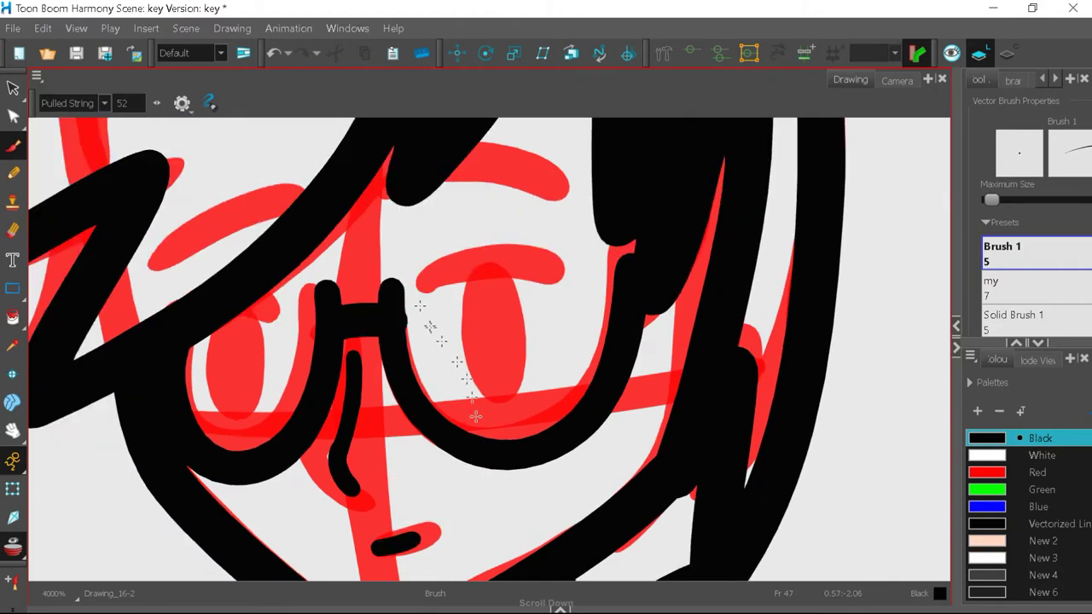
click(274, 53)
- Hide the onion skin and finish the lens tops, with a solid oval pupil in the larger lens
click(12, 546)
scroll(504, 222, up, 2)
scroll(463, 339, up, 2)
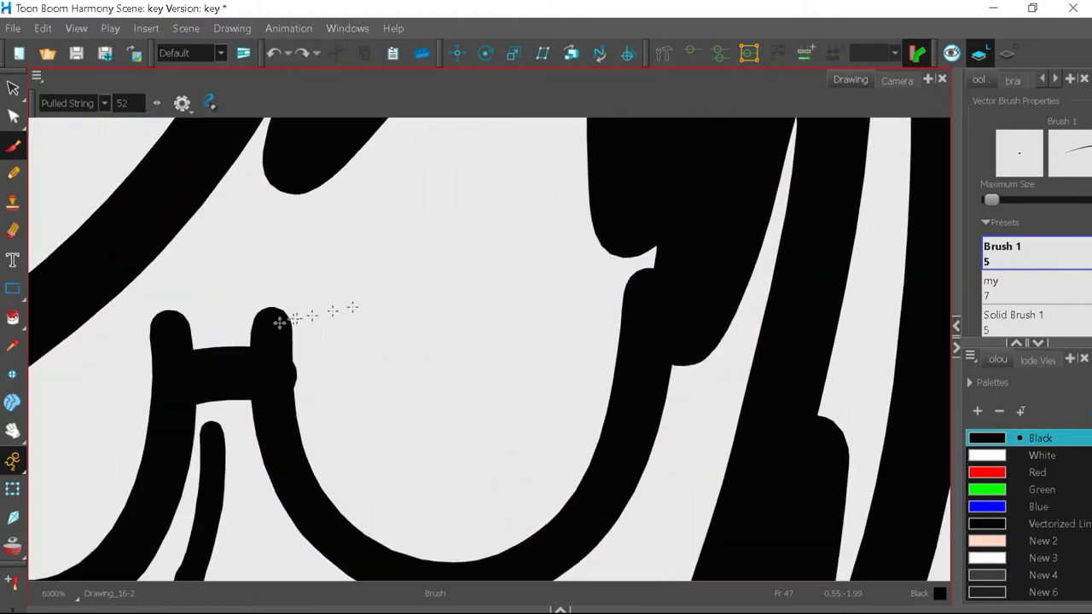
scroll(654, 281, down, 3)
scroll(532, 319, up, 2)
drag(530, 311, 524, 390)
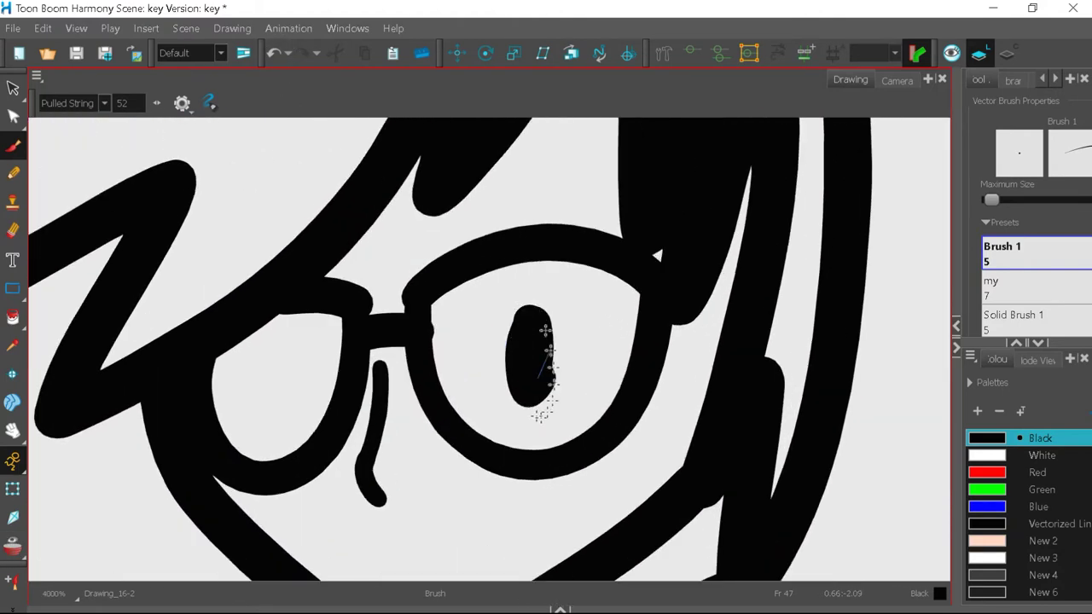
- Undo the lens tops and pupil, and try curved upper eyelids with solid oval pupils in both eyes
scroll(538, 410, down, 3)
scroll(475, 176, up, 4)
click(274, 53)
click(274, 55)
click(274, 55)
click(13, 546)
click(13, 546)
mouse_move(649, 260)
mouse_down()
mouse_move(658, 362)
mouse_move(665, 253)
mouse_up()
drag(592, 269, 749, 264)
click(275, 53)
drag(589, 256, 722, 239)
drag(331, 297, 335, 365)
mouse_move(281, 292)
mouse_down()
mouse_move(328, 277)
mouse_move(391, 302)
mouse_up()
scroll(361, 421, down, 4)
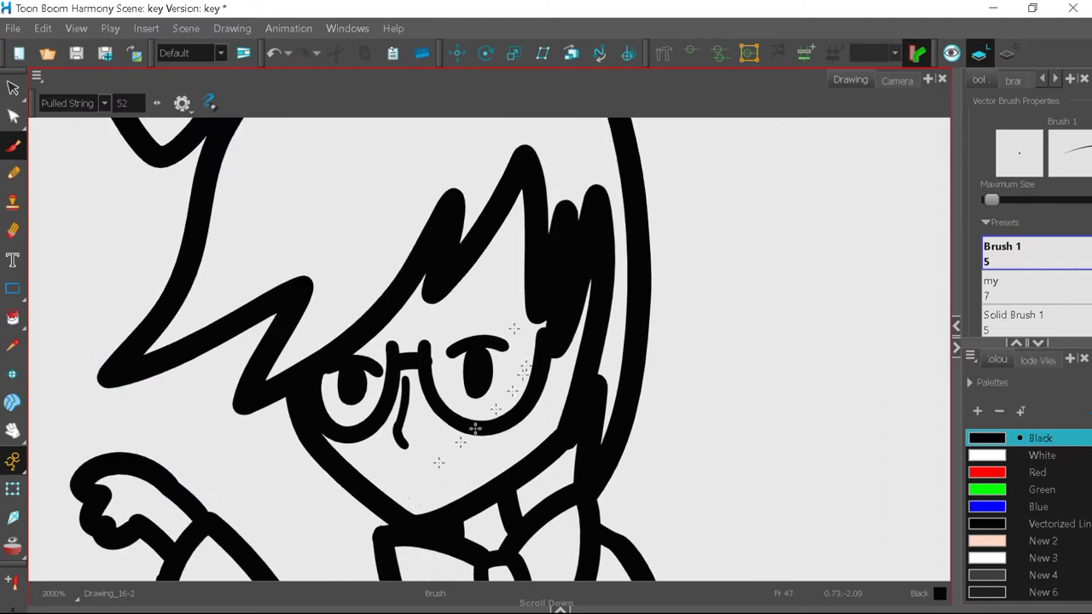
- Try arched eyebrows, a slanted mouth with a boxy lower lip, and a short stroke on the cheek
scroll(525, 218, down, 2)
scroll(464, 366, up, 4)
drag(463, 381, 504, 365)
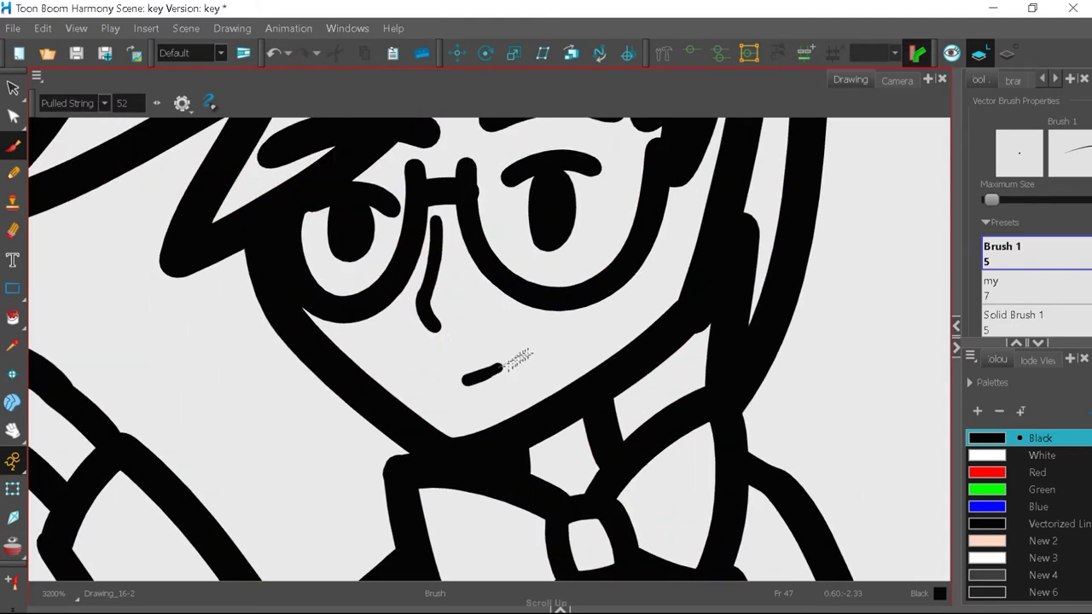
scroll(505, 365, up, 3)
click(274, 55)
drag(416, 412, 553, 372)
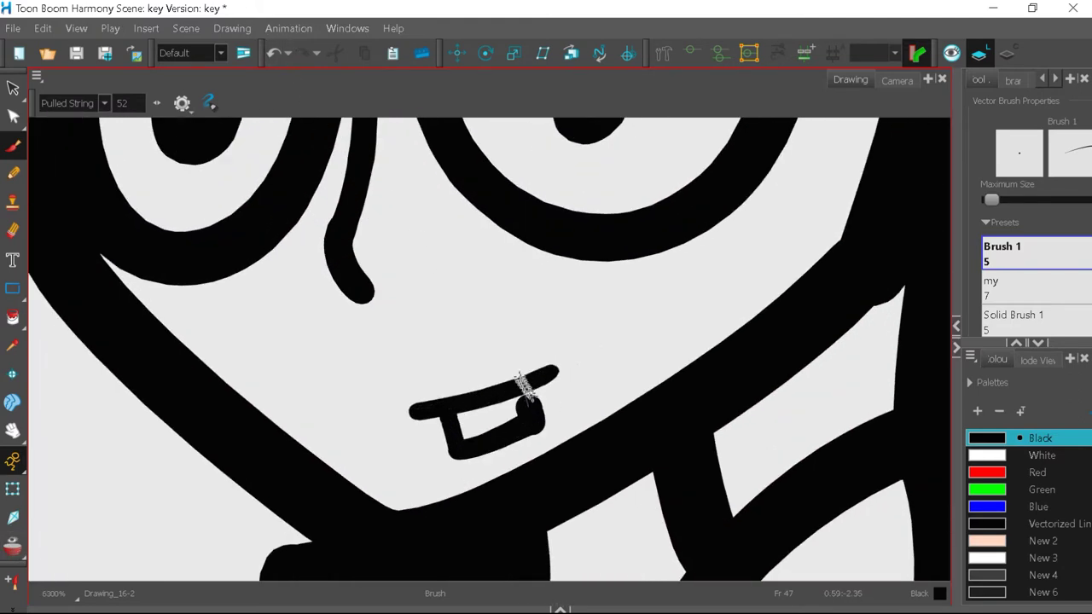
scroll(497, 448, down, 6)
scroll(540, 374, up, 3)
click(277, 52)
click(277, 52)
click(277, 52)
drag(540, 396, 552, 408)
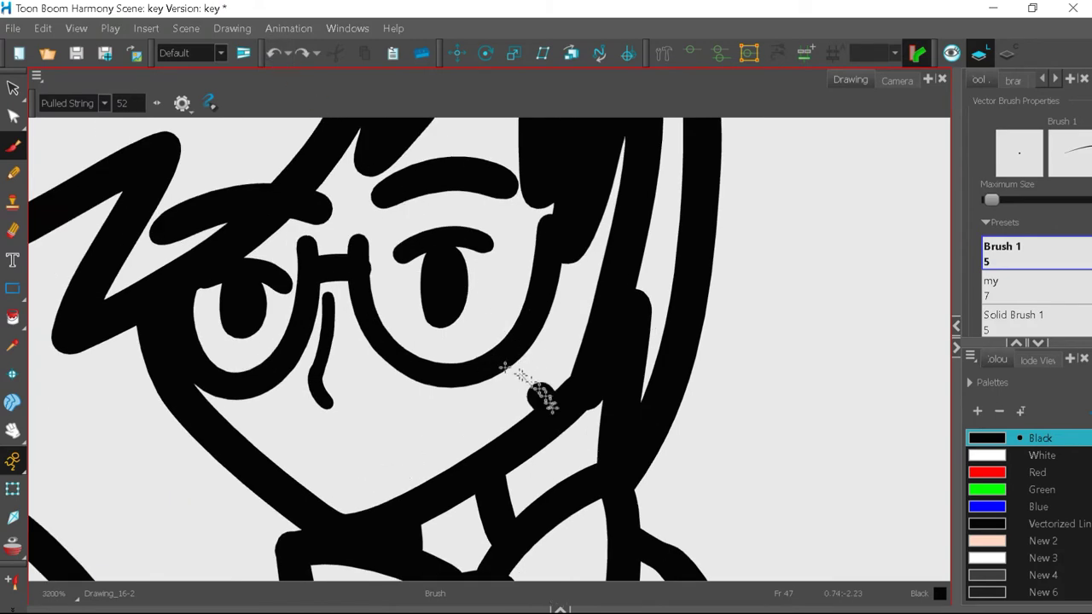
- Undo the eyebrow, eyelid and pupil strokes until only the lower lens rims, bridge and nose remain
click(273, 53)
click(273, 53)
click(273, 53)
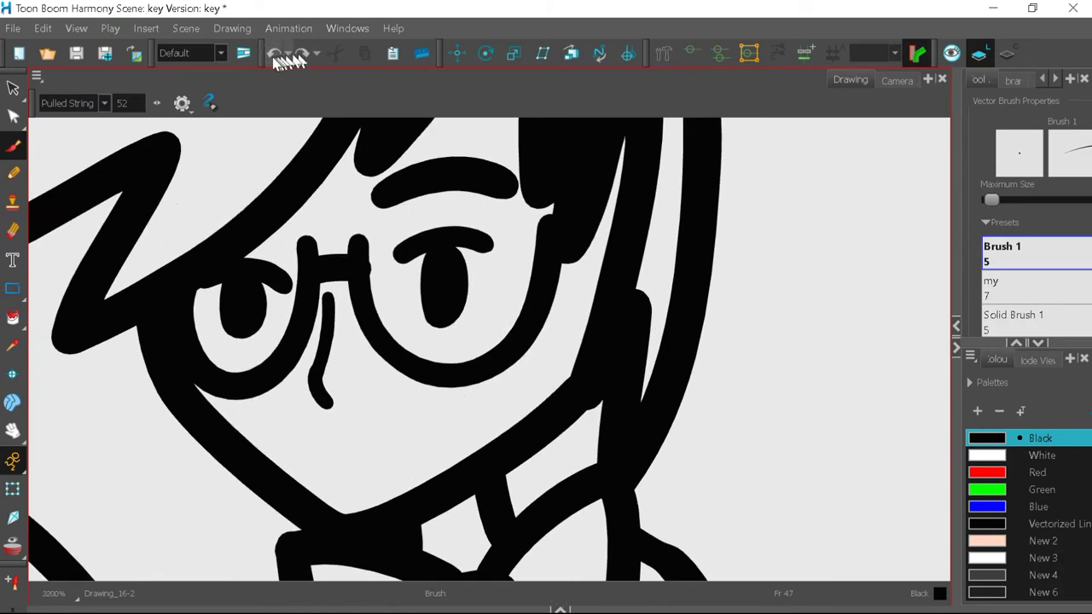
click(274, 53)
key(alt+s)
click(278, 57)
click(278, 57)
click(278, 57)
click(279, 57)
- Ink the curved tops of both glasses lenses and a solid oval pupil inside each lens
click(14, 148)
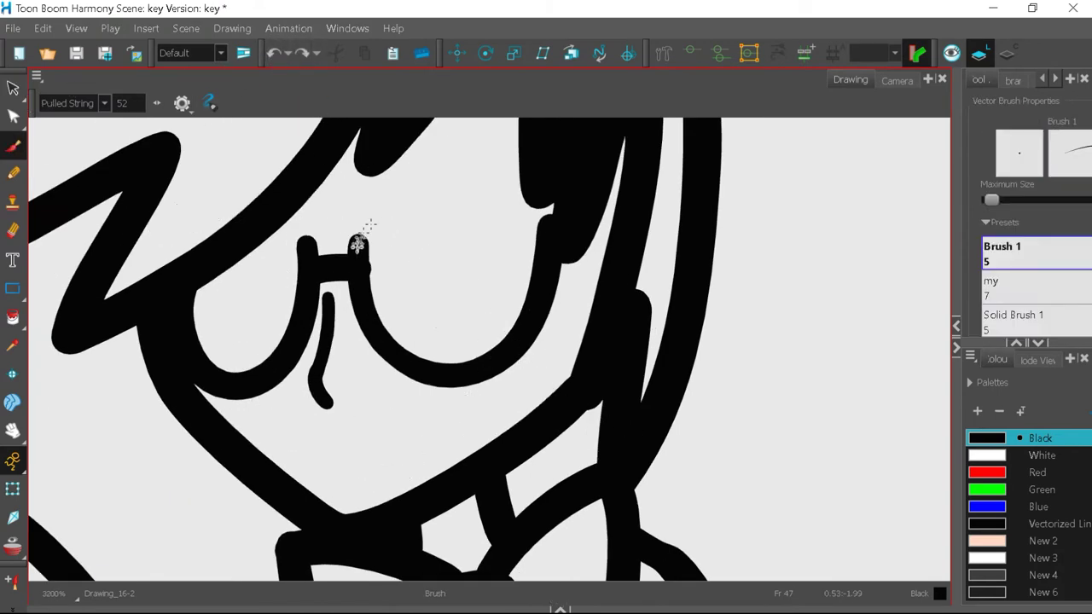
drag(358, 245, 563, 256)
drag(456, 254, 457, 317)
drag(242, 280, 250, 341)
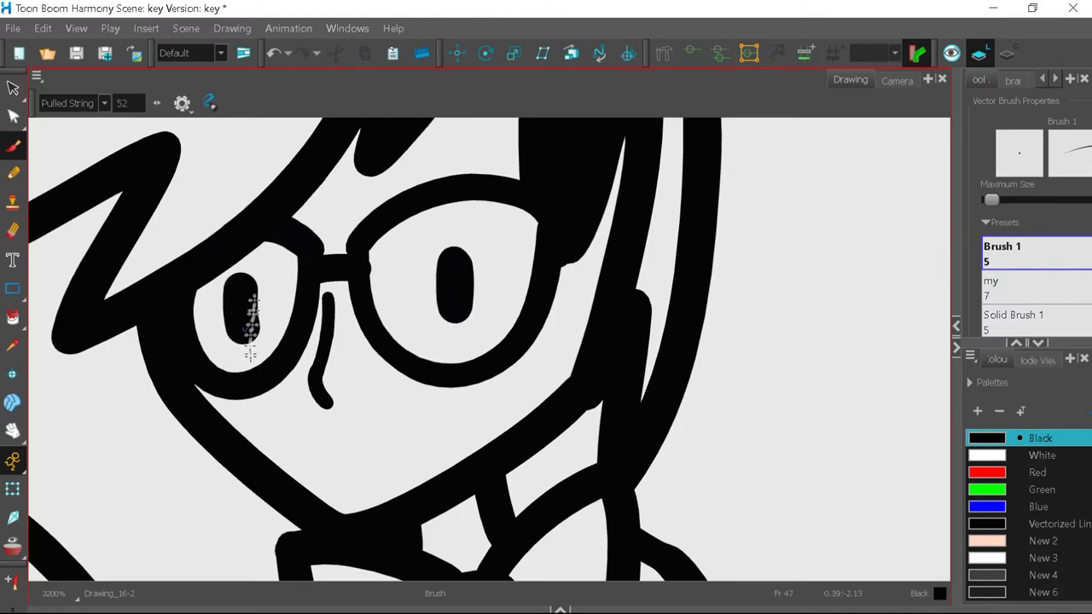
- Try a slanted mouth line with an open lower lip below the nose, and undo it
scroll(513, 373, down, 1)
scroll(480, 378, up, 1)
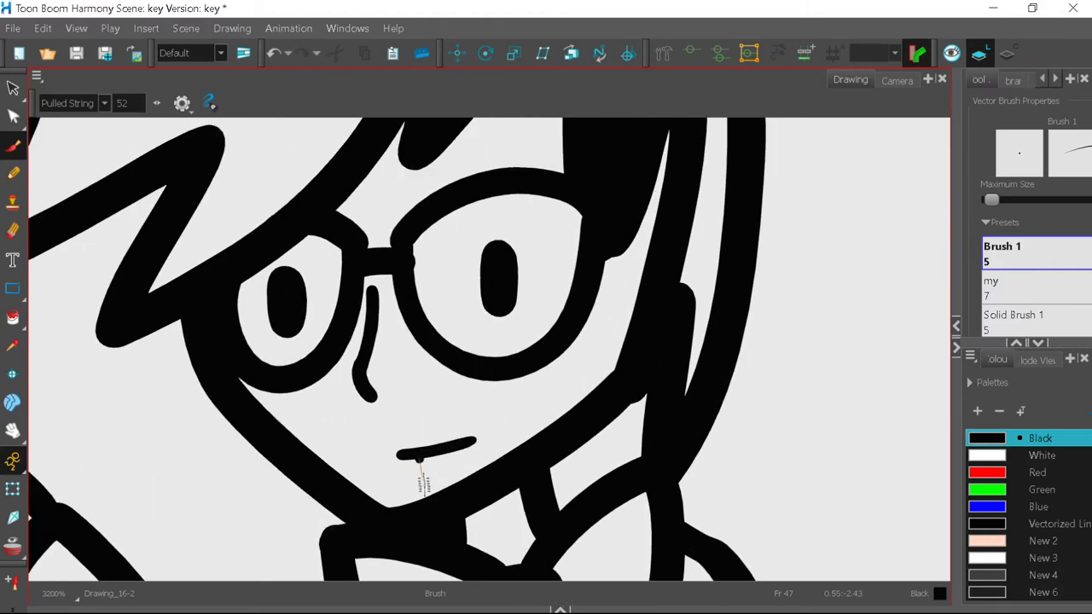
drag(484, 456, 476, 438)
scroll(478, 426, down, 2)
scroll(492, 452, up, 2)
click(275, 54)
click(275, 54)
- Ink an arched eyebrow above each glasses lens, running across the hair fringe
scroll(418, 341, down, 1)
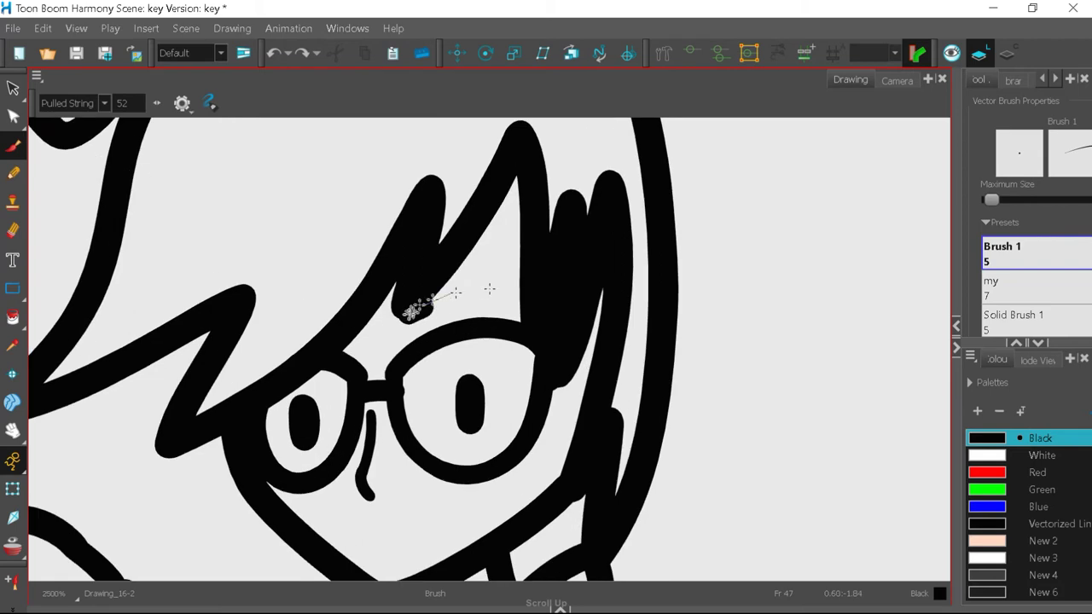
drag(412, 311, 539, 299)
drag(374, 313, 241, 352)
- Ink a short, slightly slanted mouth line below the nose and try small marks on the cheek
scroll(434, 288, down, 2)
scroll(422, 448, up, 4)
drag(413, 464, 461, 453)
drag(609, 416, 570, 387)
scroll(440, 488, down, 2)
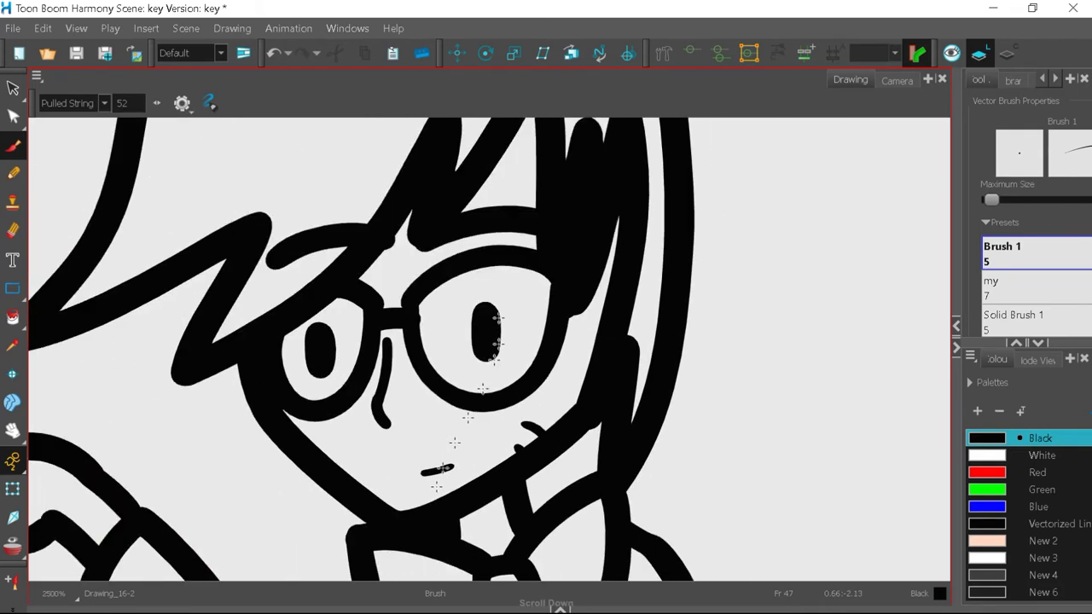
click(275, 54)
scroll(418, 211, down, 1)
- Ink a linked chain hanging from the raised hand with a round watch case at its end
scroll(414, 209, down, 3)
scroll(350, 307, up, 4)
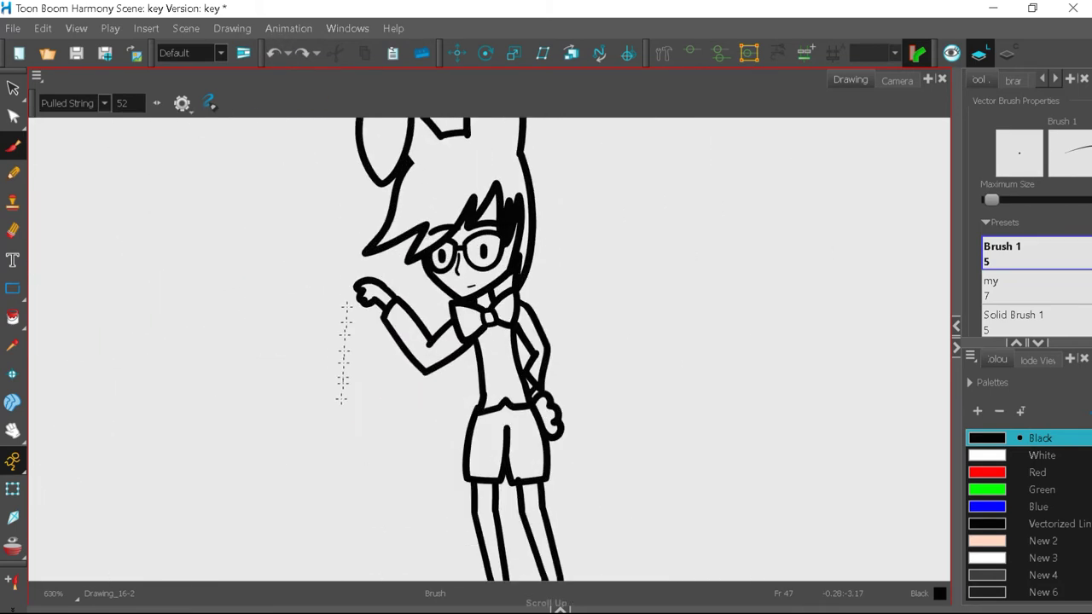
drag(377, 287, 377, 345)
mouse_move(389, 288)
mouse_down()
mouse_move(376, 383)
mouse_move(399, 355)
mouse_up()
scroll(416, 254, down, 1)
scroll(341, 459, up, 2)
drag(418, 299, 406, 355)
drag(408, 358, 404, 420)
scroll(440, 333, down, 2)
scroll(426, 389, up, 2)
drag(418, 330, 432, 318)
click(274, 53)
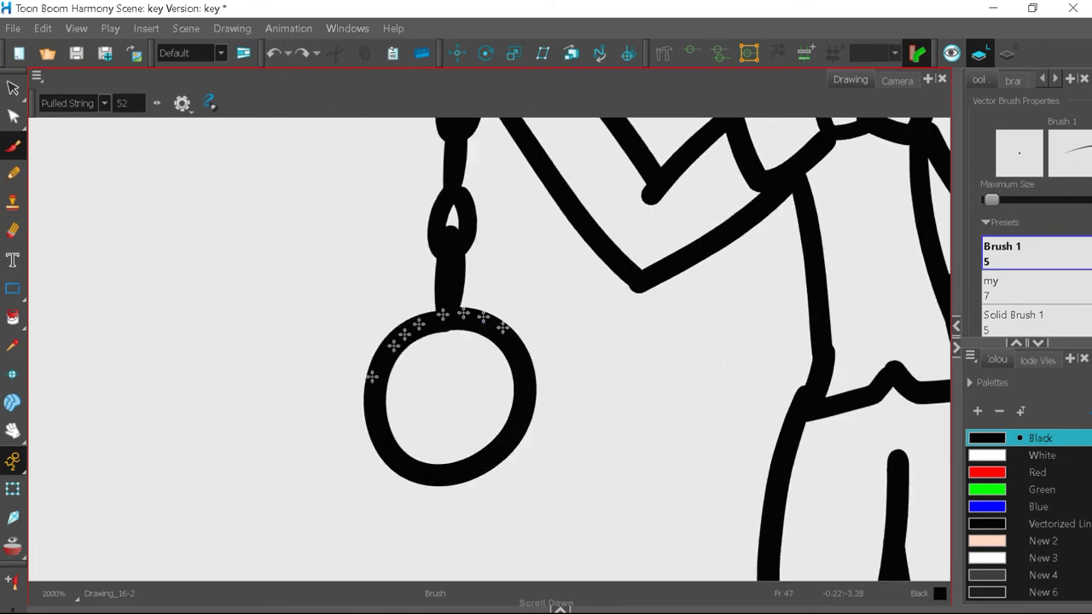
- Ink a centre line down the vest with thin vertical stripes on either side of it
scroll(528, 409, down, 3)
scroll(622, 403, up, 1)
scroll(599, 367, up, 3)
drag(510, 249, 550, 445)
scroll(574, 364, up, 2)
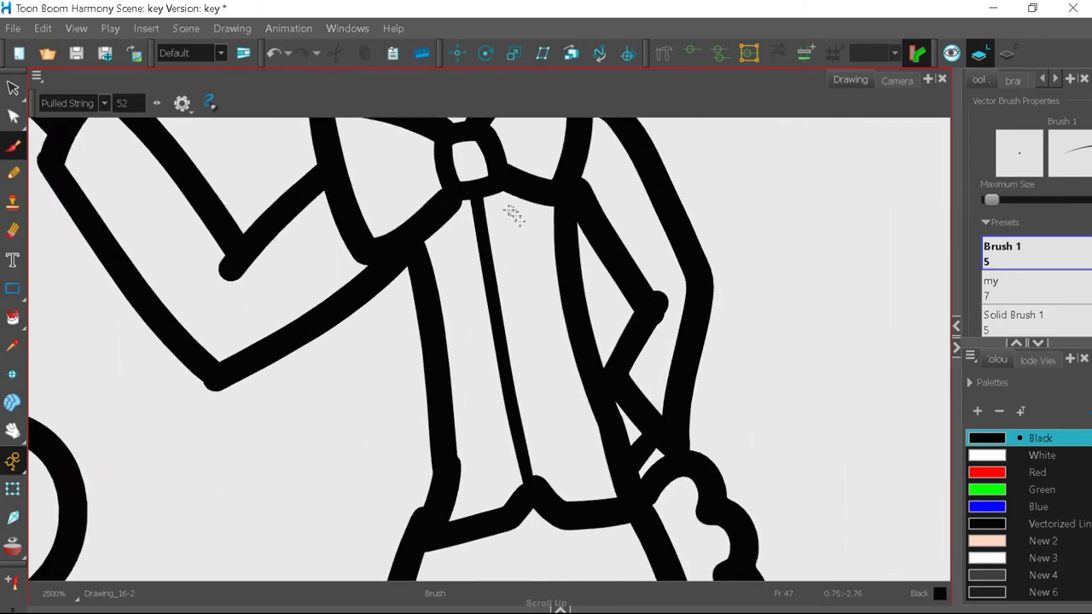
drag(511, 240, 549, 426)
drag(537, 215, 576, 427)
drag(460, 219, 482, 465)
scroll(644, 350, down, 5)
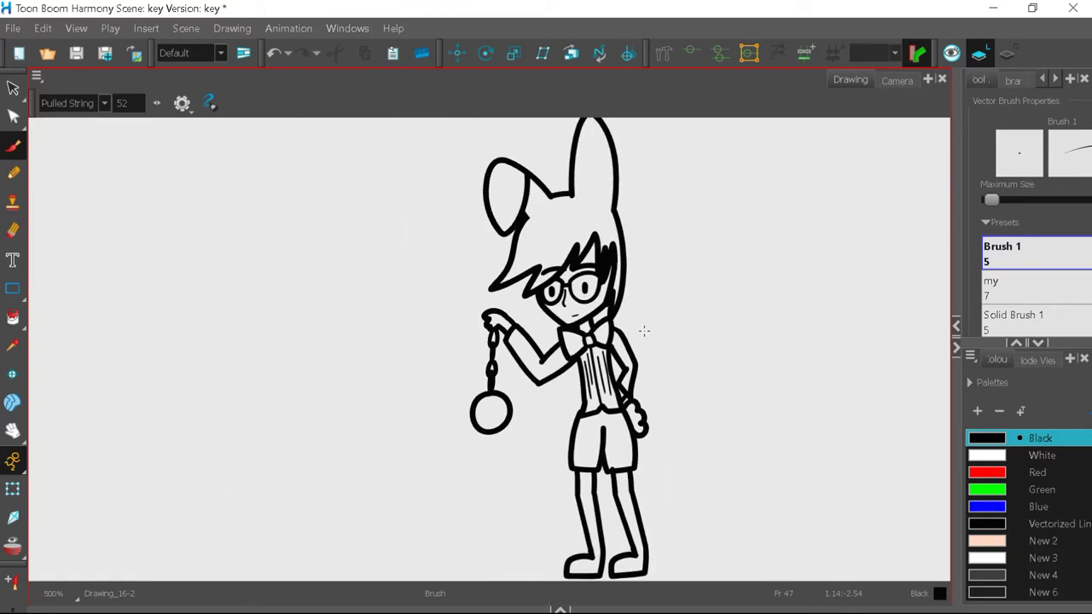
- Ink an L-shaped pair of clock hands inside the round pocket watch
scroll(490, 413, down, 6)
mouse_move(461, 322)
mouse_down()
mouse_move(461, 418)
mouse_move(517, 410)
mouse_up()
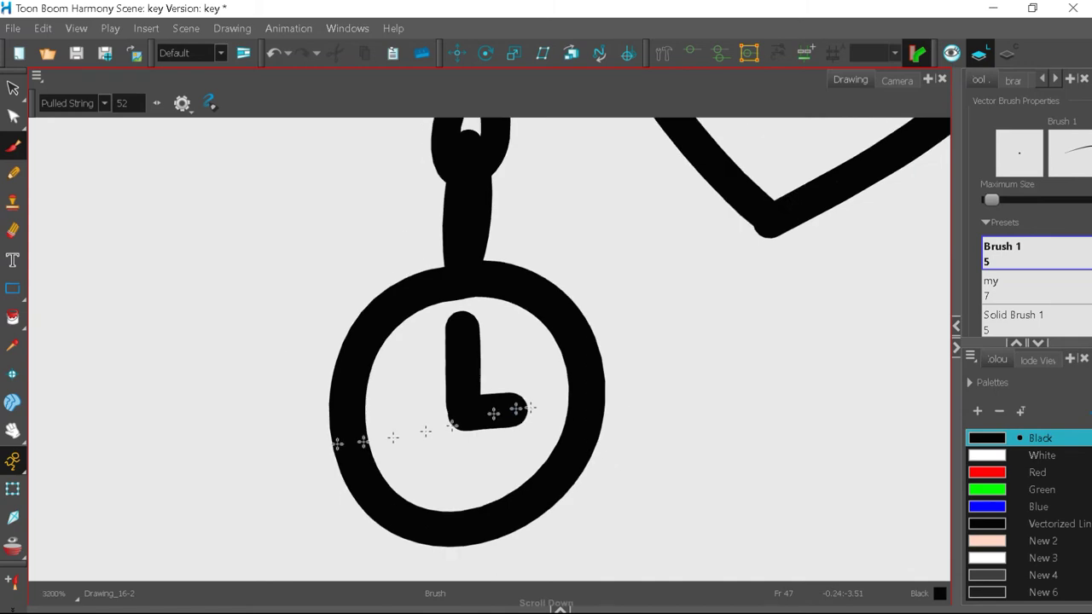
scroll(529, 408, down, 5)
scroll(536, 193, up, 4)
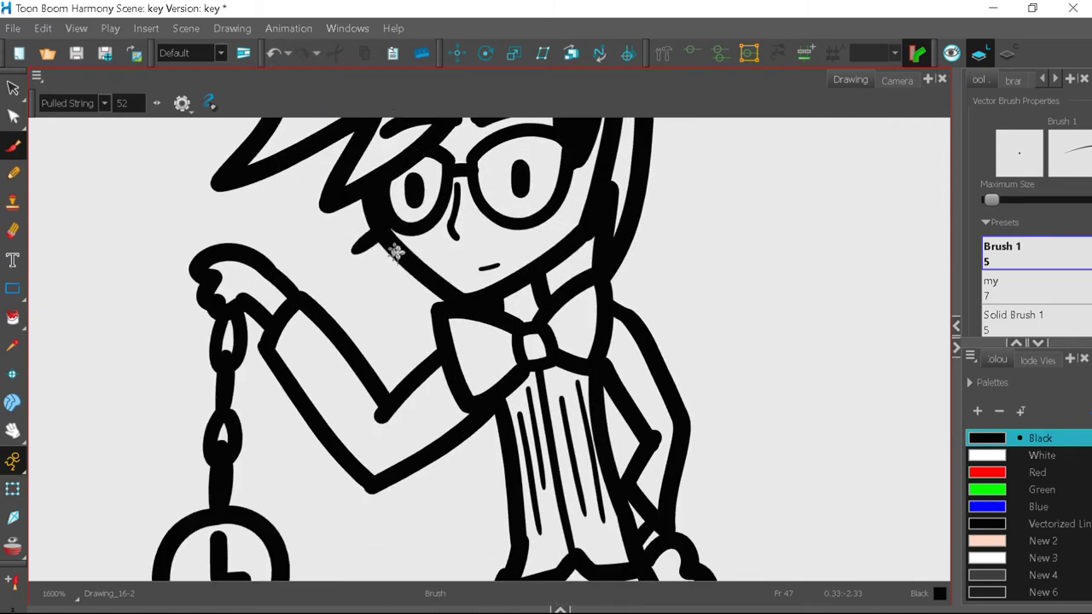
- Ink the inner-ear outline in the upright bunny ear and the inner fold beside the drooping ear
scroll(395, 252, down, 4)
scroll(508, 183, up, 4)
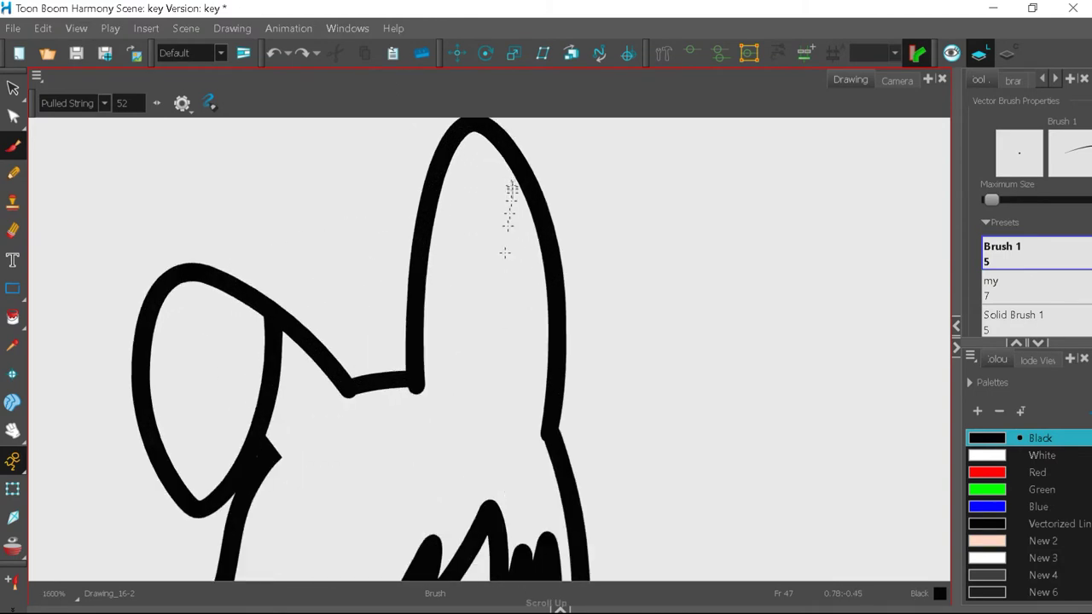
mouse_move(534, 385)
mouse_down()
mouse_move(455, 157)
mouse_move(447, 403)
mouse_move(499, 405)
mouse_up()
scroll(349, 401, up, 1)
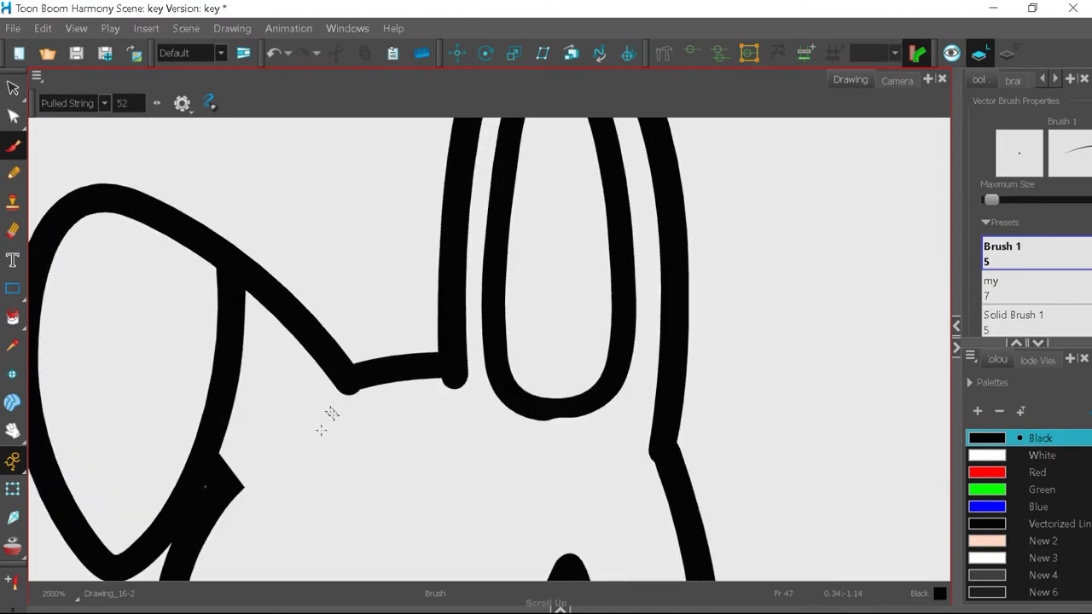
drag(254, 470, 324, 391)
scroll(231, 446, down, 6)
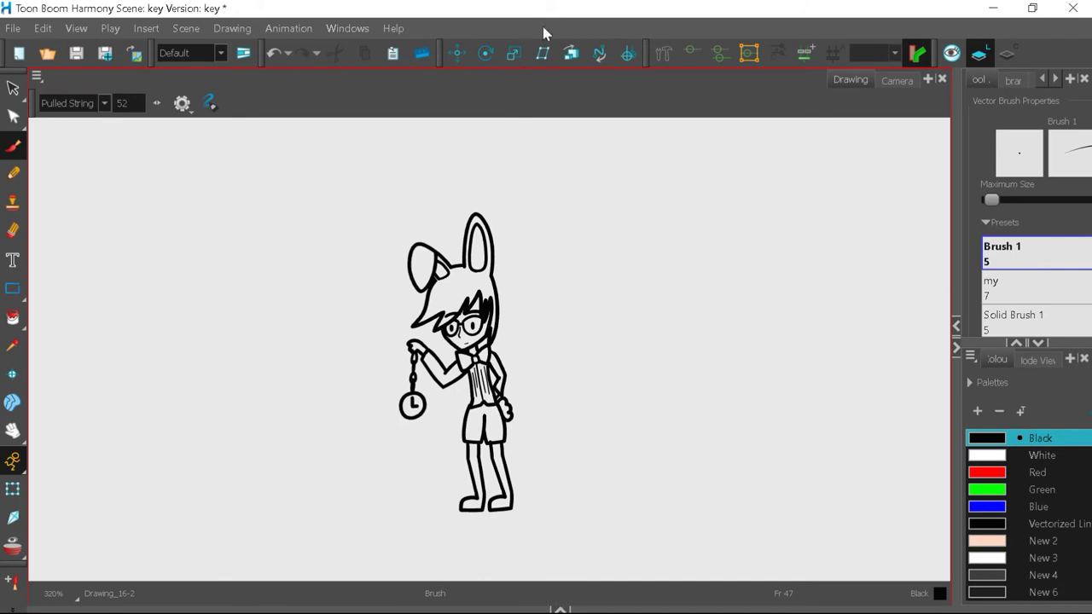
- Try a curved hair strand hanging beside the cheek below the pointed fringe, and undo it
scroll(468, 342, up, 4)
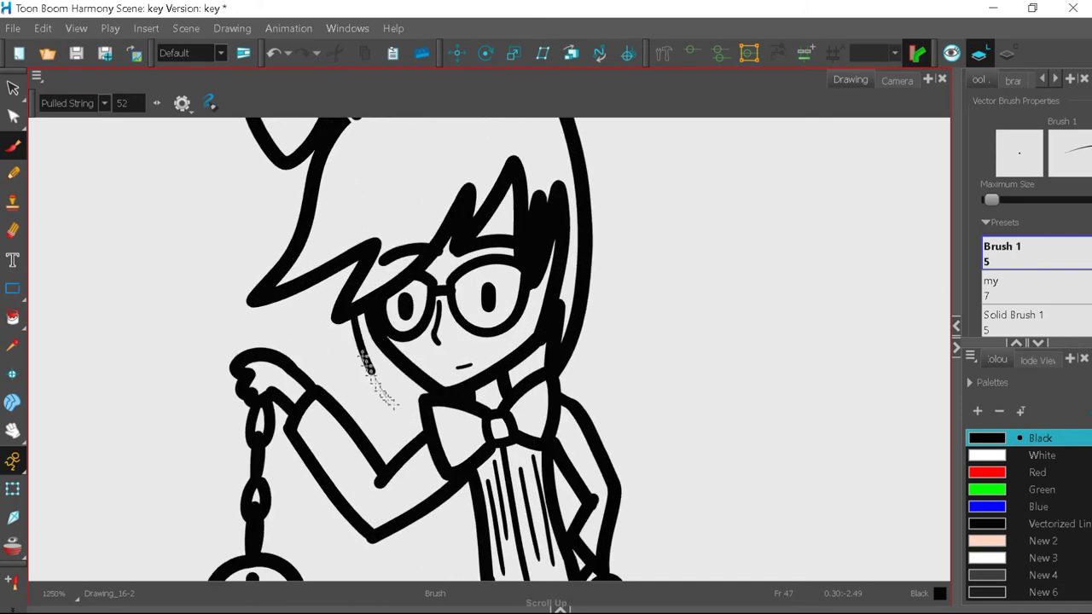
key(ctrl+z)
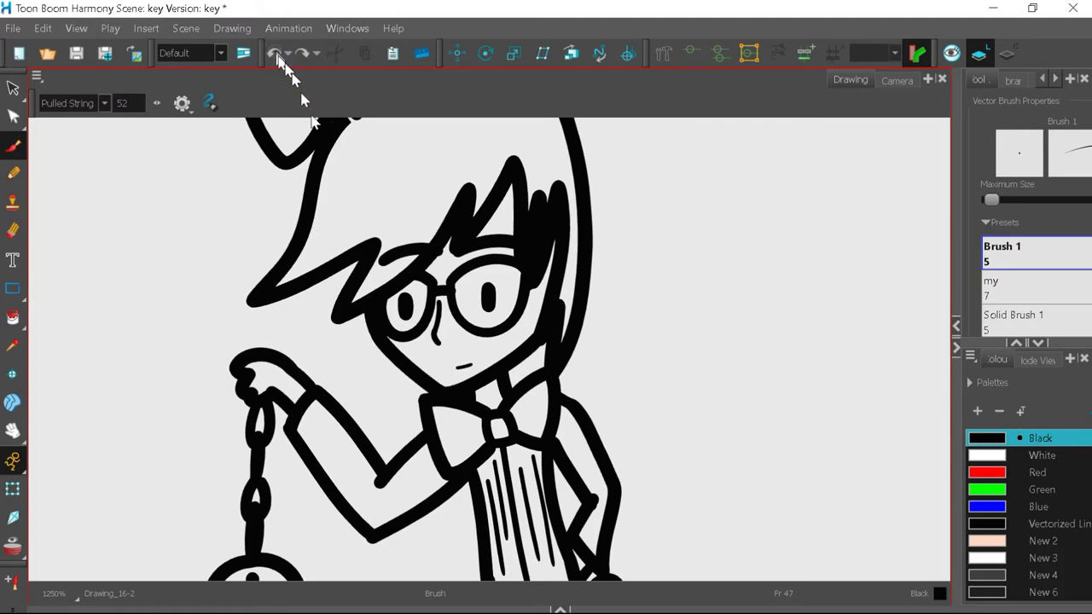
scroll(466, 312, down, 5)
scroll(522, 376, up, 1)
- Remove the centre line and the thin stripes from the vest
click(13, 546)
click(13, 546)
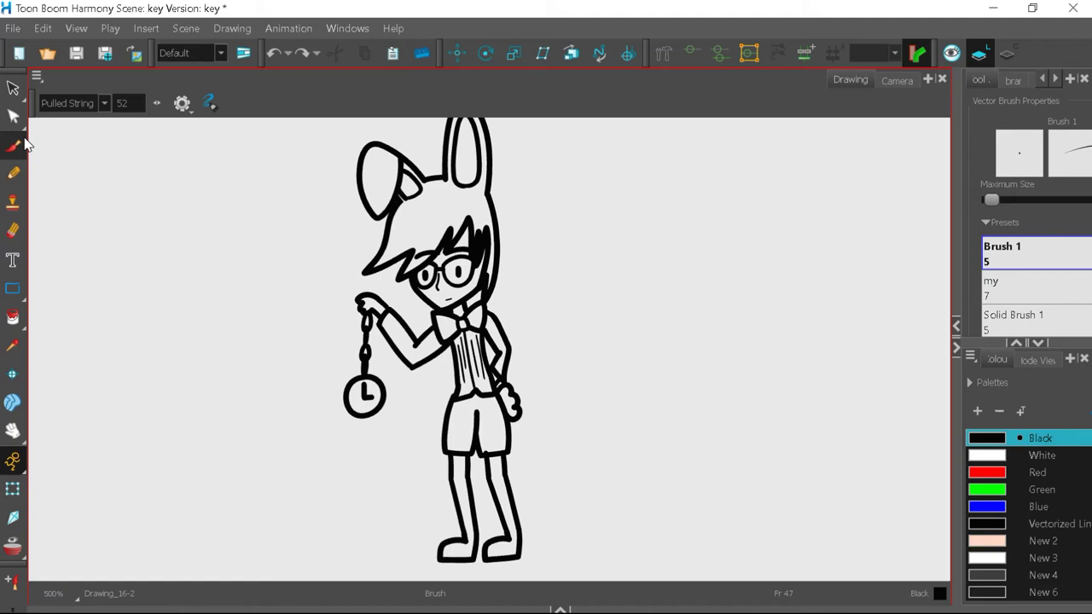
scroll(507, 279, up, 1)
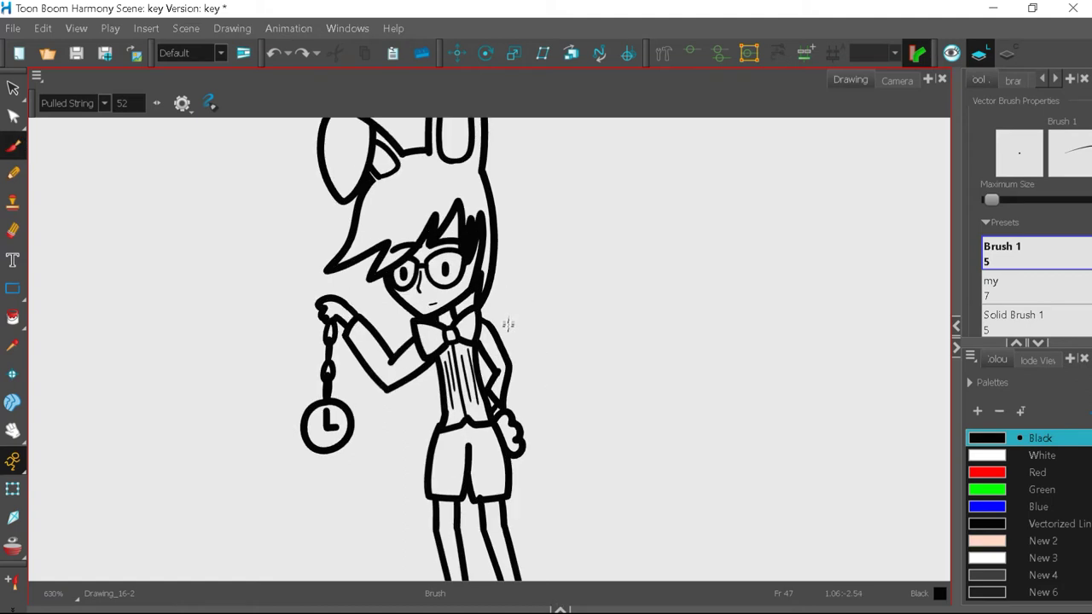
scroll(508, 323, up, 4)
key(alt+s)
right_click(535, 198)
- Ink the left-hand coat flap from the bow tie down over the shorts, closed with a short hem
key(alt+b)
drag(485, 249, 529, 446)
scroll(528, 450, down, 1)
scroll(523, 475, up, 1)
mouse_move(422, 235)
mouse_down()
mouse_move(381, 534)
mouse_move(331, 515)
mouse_up()
mouse_move(336, 512)
mouse_down()
mouse_move(394, 268)
mouse_move(314, 501)
mouse_up()
scroll(396, 243, down, 1)
scroll(424, 243, up, 1)
key(ctrl+z)
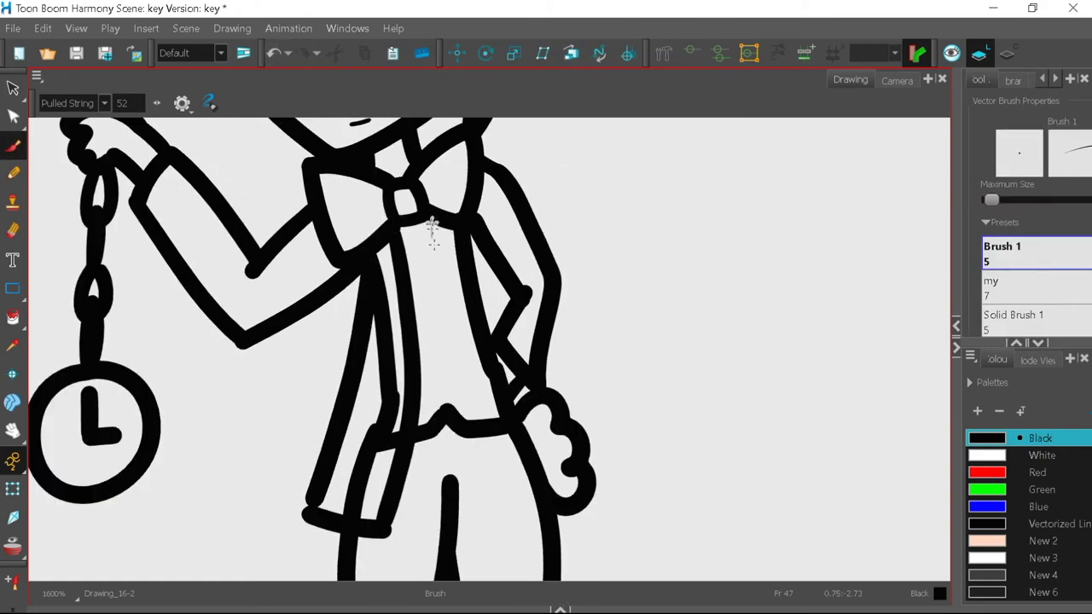
- Ink the right-hand coat flap from the bow tie down to the hand on the hip
drag(431, 220, 503, 503)
drag(513, 386, 458, 235)
scroll(461, 235, down, 1)
scroll(320, 216, up, 1)
- Cut away the old torso, vest hem and shorts lines that show inside both coat flaps
key(alt+t)
drag(394, 464, 437, 475)
drag(447, 474, 445, 373)
drag(432, 467, 458, 354)
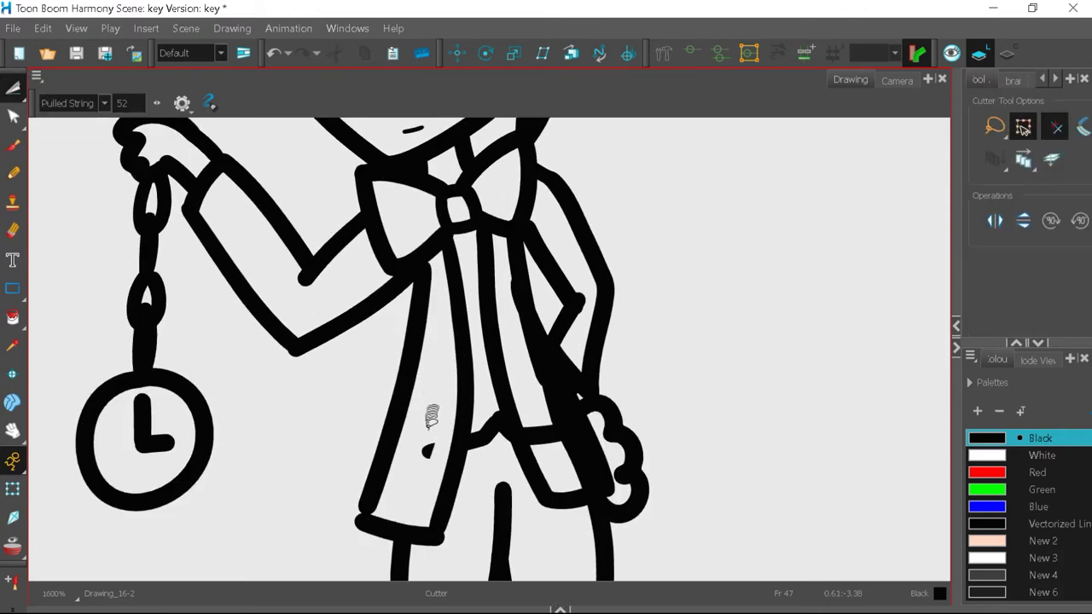
scroll(584, 413, up, 1)
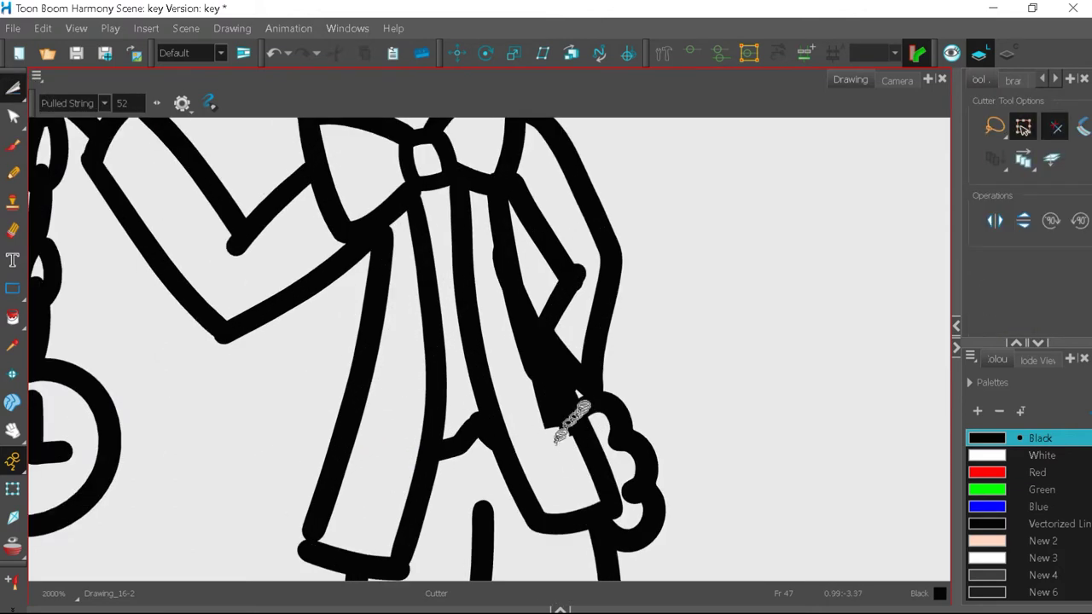
drag(569, 421, 526, 340)
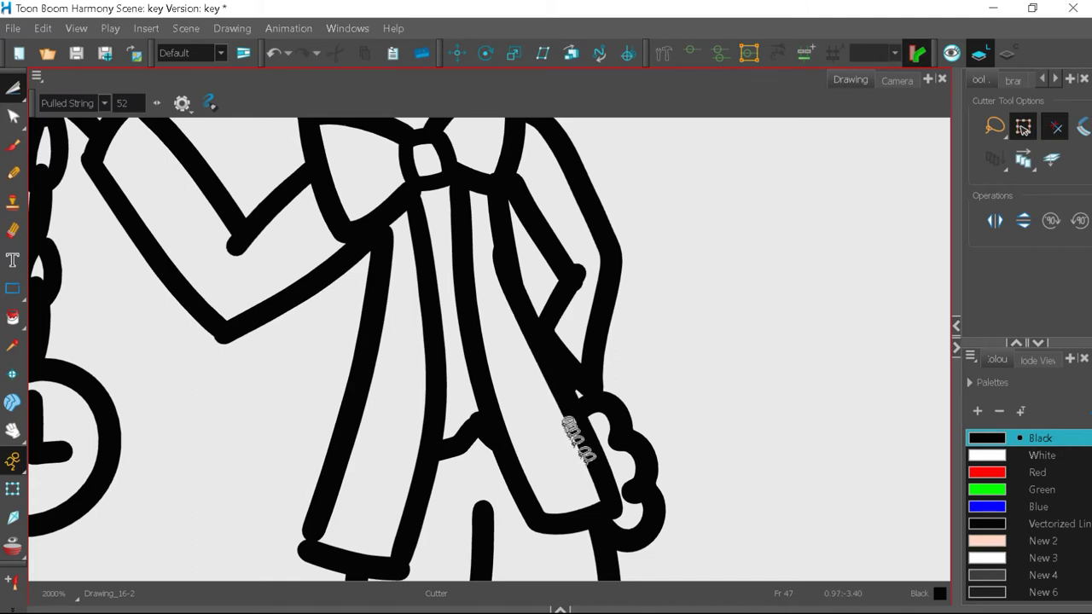
- Trim the leftover ink beside the hip hand and re-ink the outer edge of the right-hand coat flap
scroll(573, 434, up, 4)
click(565, 422)
click(276, 55)
drag(553, 427, 550, 435)
drag(552, 345, 621, 496)
scroll(627, 516, down, 3)
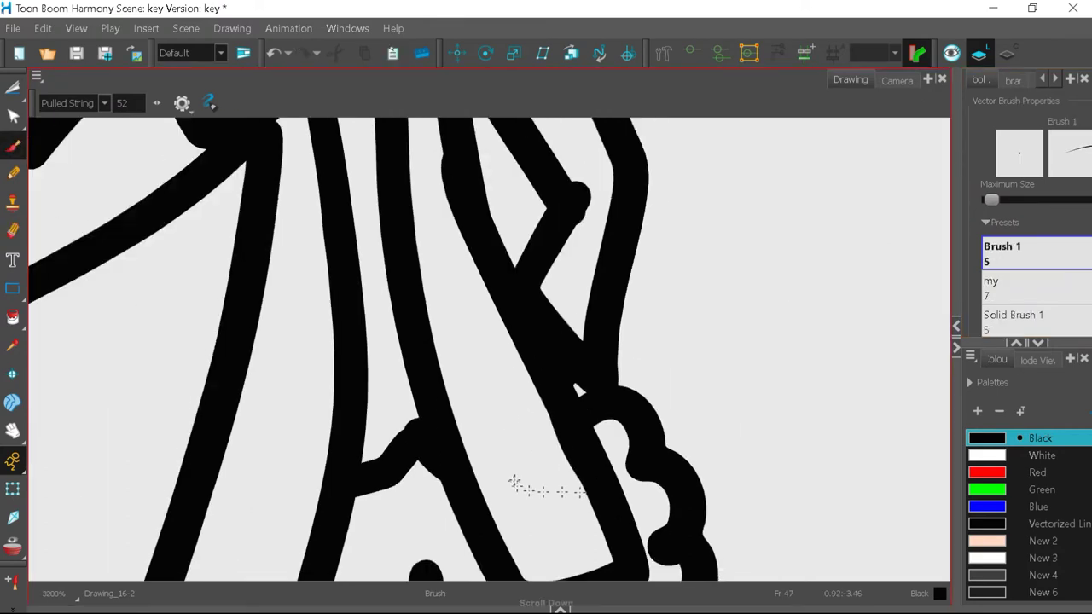
- Clean up the left-hand coat flap's lower corner so its outer edge joins the hem
click(13, 88)
scroll(515, 290, down, 5)
scroll(477, 342, up, 5)
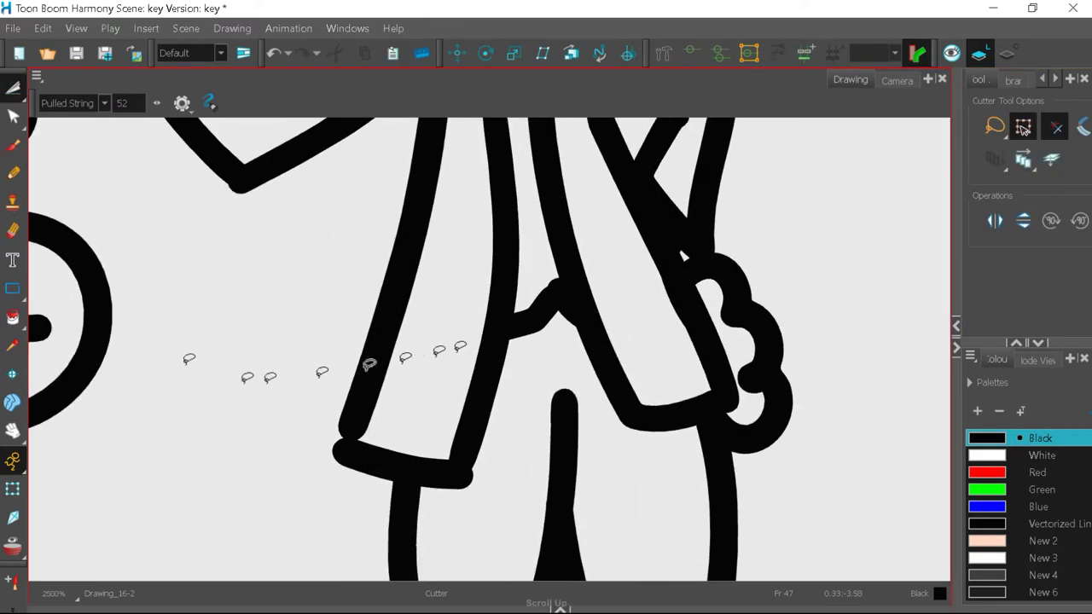
key(alt+b)
scroll(359, 426, down, 4)
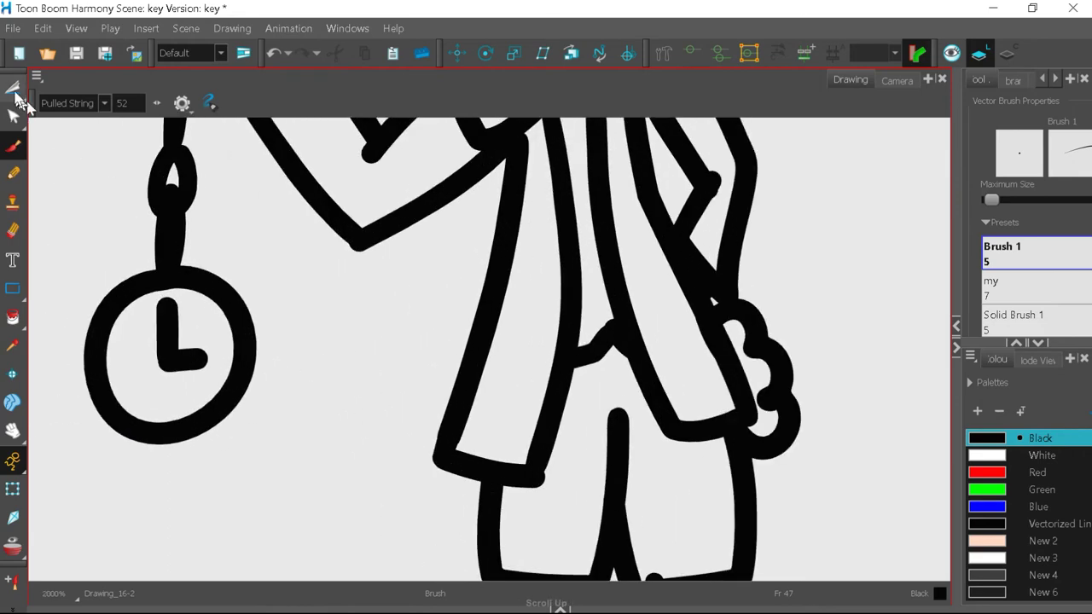
- Cut away the old vest hem between the coat flaps and ink a new notched hem with a thin centre line
click(13, 87)
scroll(565, 374, up, 3)
scroll(518, 376, up, 2)
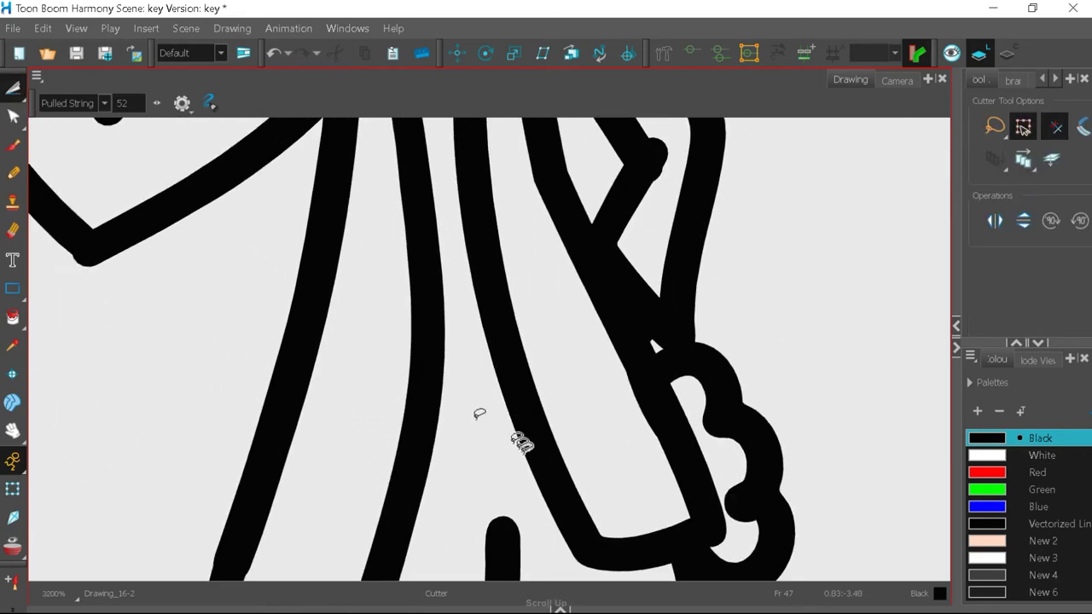
key(alt+b)
scroll(426, 432, down, 3)
scroll(478, 495, up, 1)
scroll(487, 524, down, 1)
scroll(501, 533, up, 1)
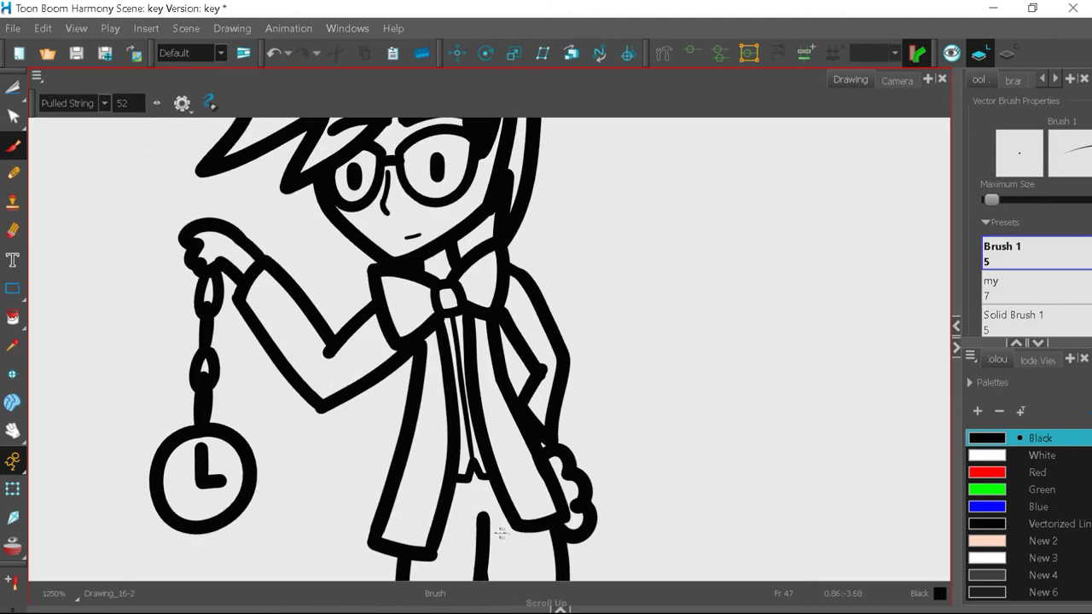
- Ink short crease strokes on both wings of the bow tie beside its knot
scroll(461, 324, up, 5)
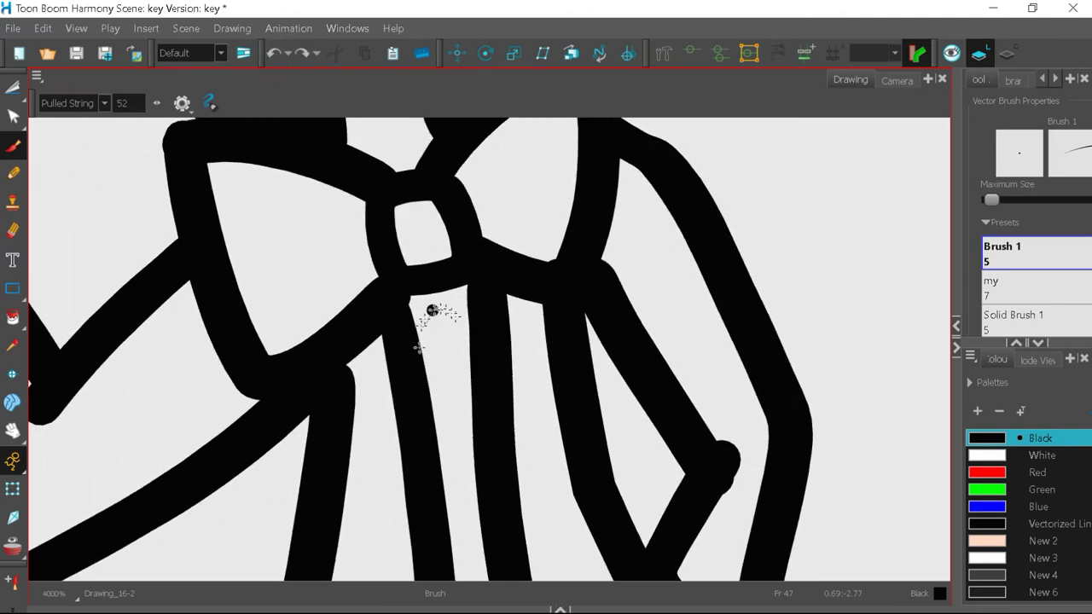
scroll(443, 315, down, 4)
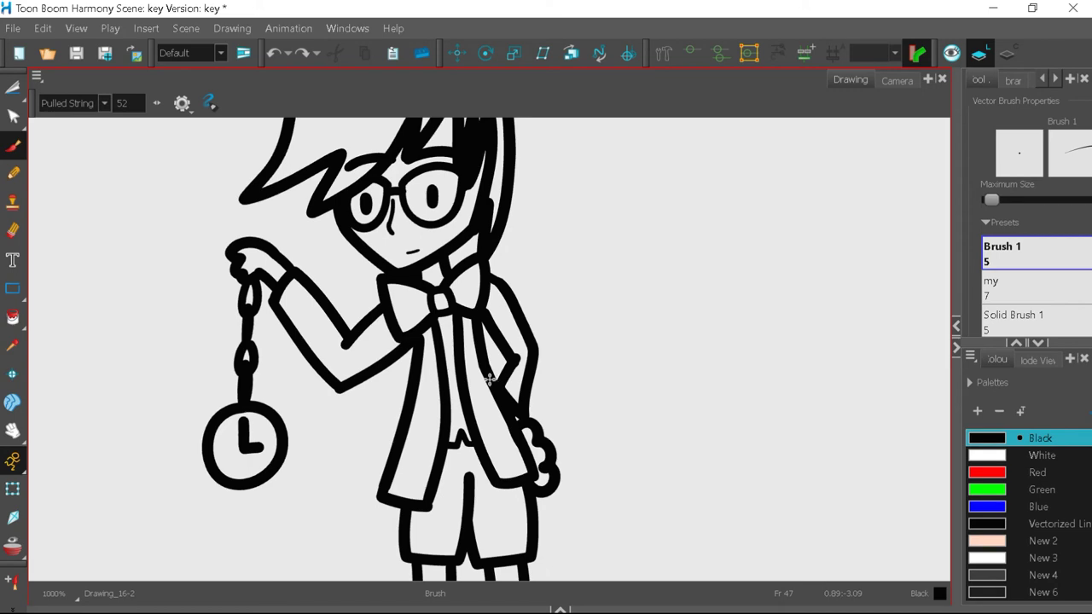
scroll(461, 290, up, 3)
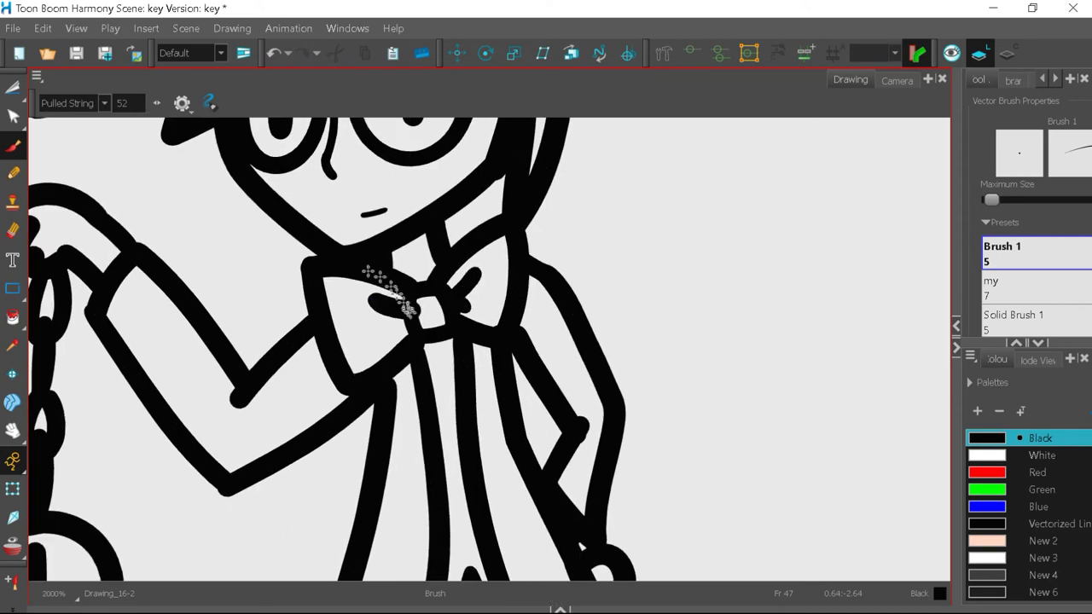
scroll(400, 294, down, 5)
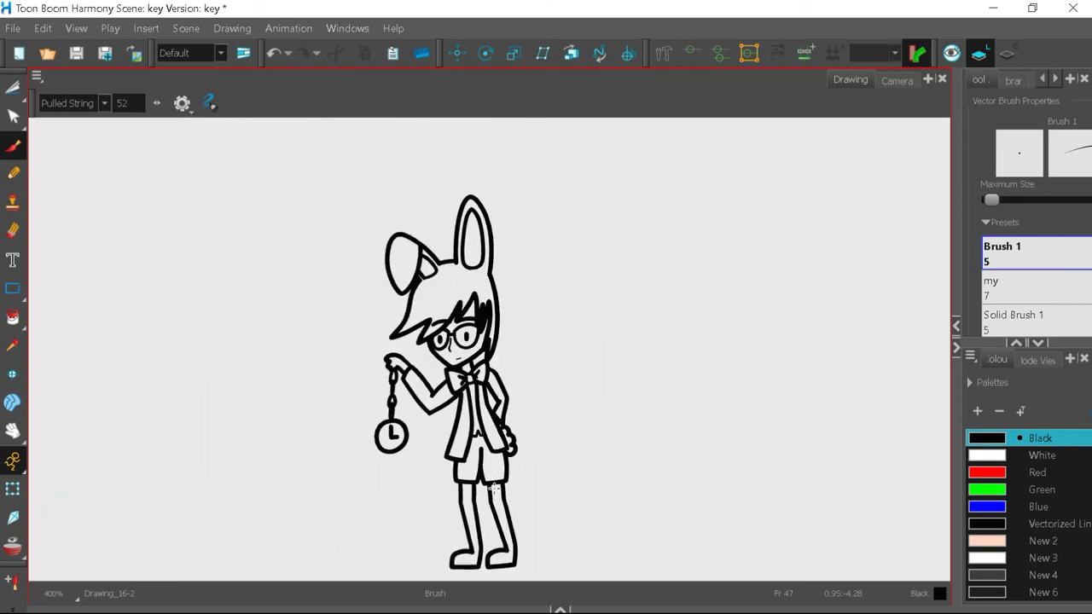
- Ink short toe lines on the front of both feet to turn them into paws
scroll(455, 286, up, 3)
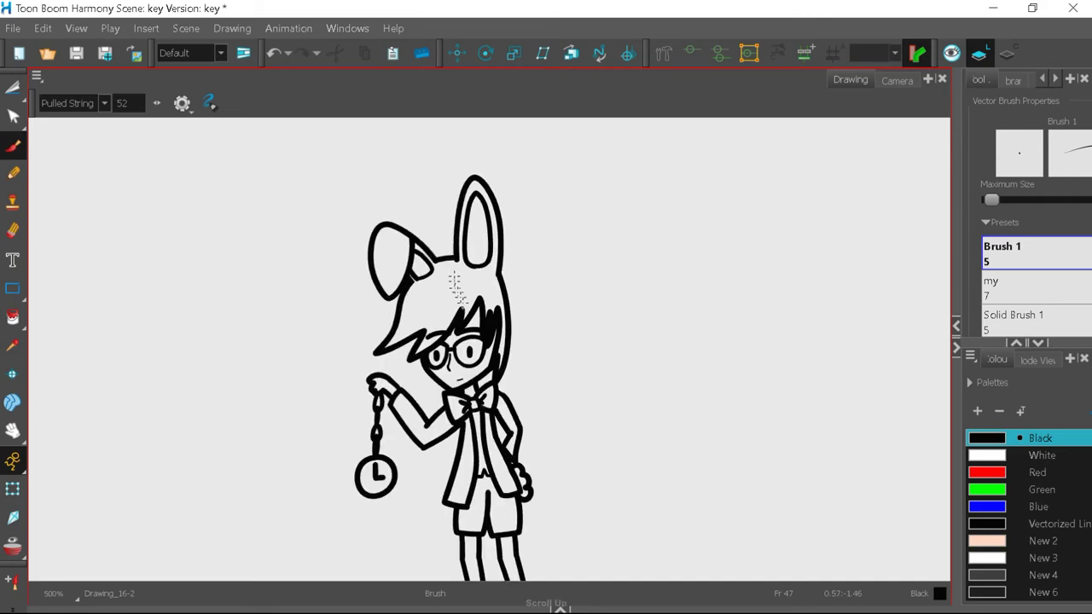
scroll(461, 329, down, 1)
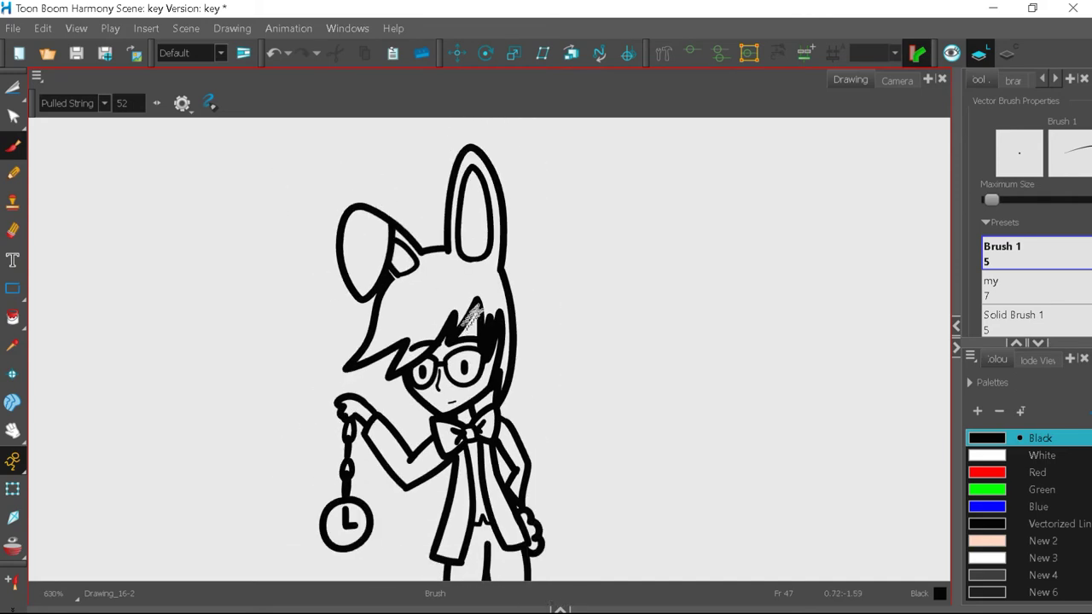
scroll(472, 317, down, 1)
scroll(502, 518, up, 4)
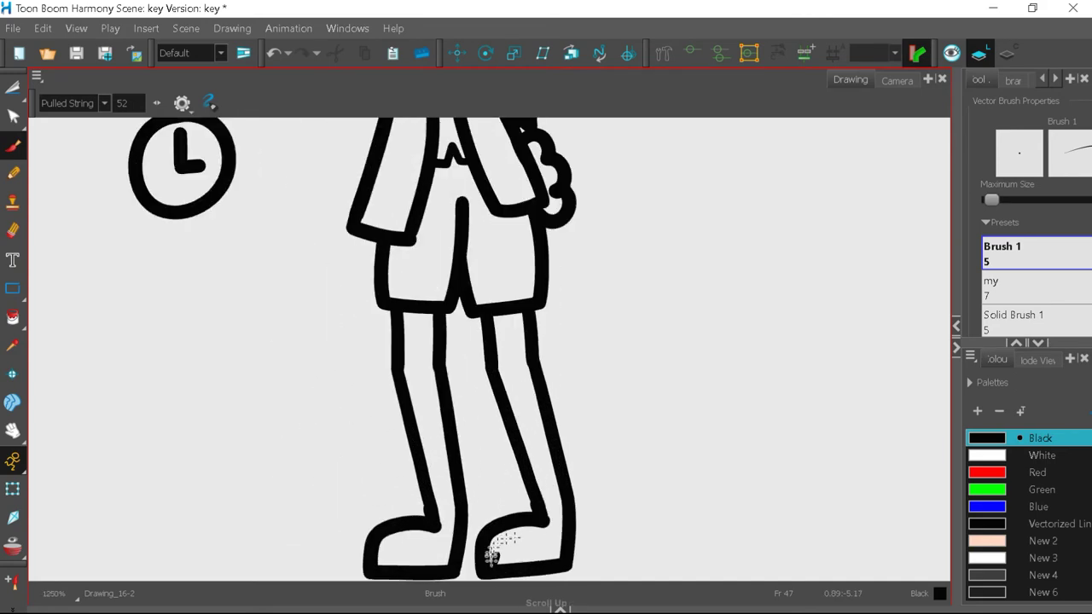
scroll(539, 520, down, 5)
scroll(488, 507, up, 2)
scroll(488, 507, down, 1)
- Enlarge the colour swatch area and switch to the palette that starts with Default and New 0
click(13, 547)
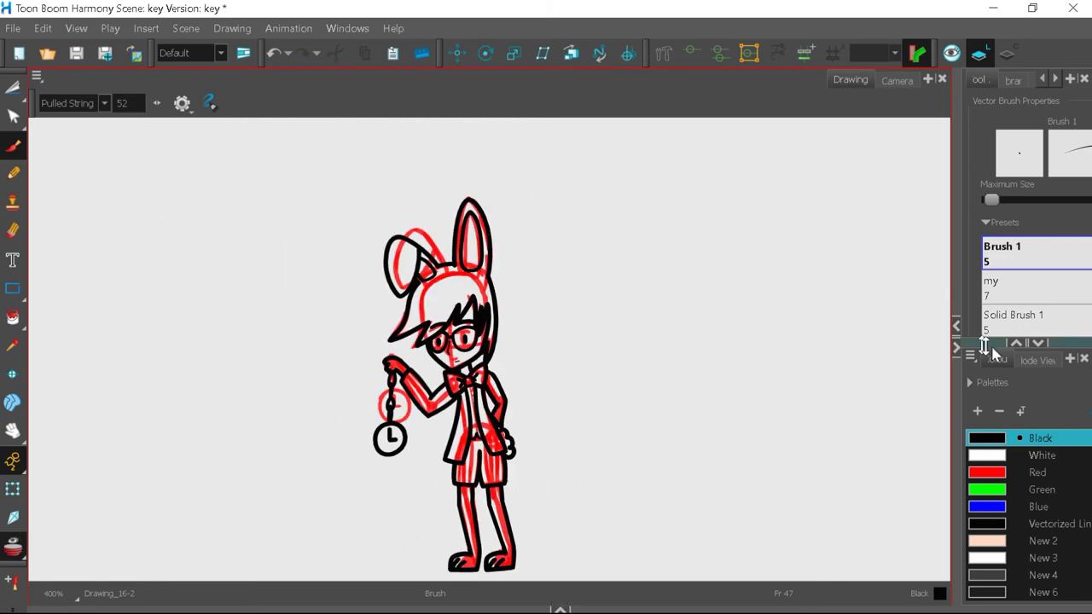
drag(988, 345, 988, 263)
drag(956, 384, 770, 460)
drag(1080, 378, 1074, 418)
scroll(1075, 401, up, 5)
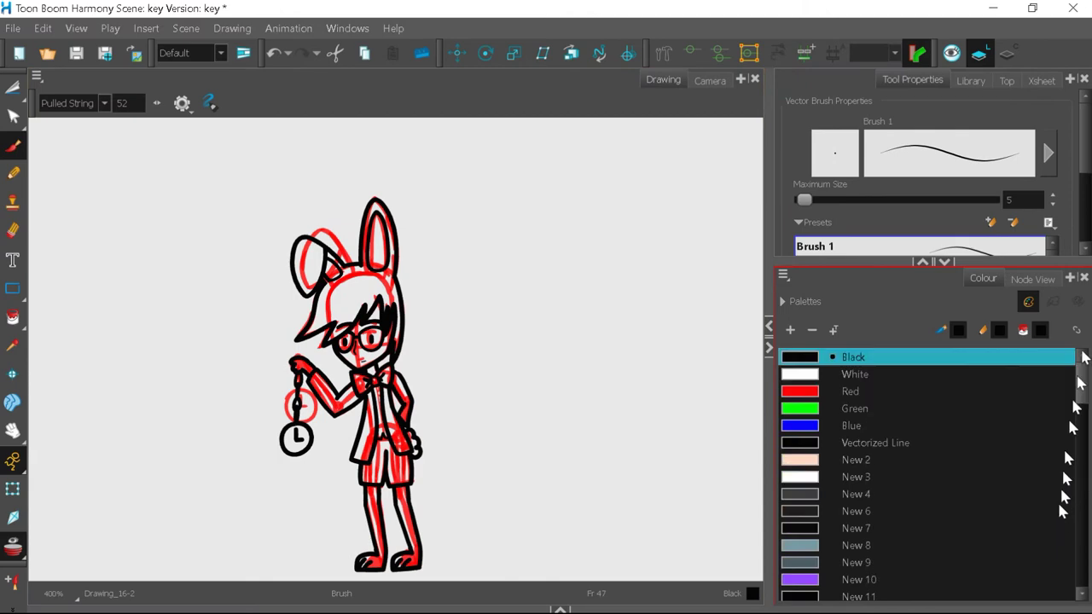
click(784, 302)
click(783, 302)
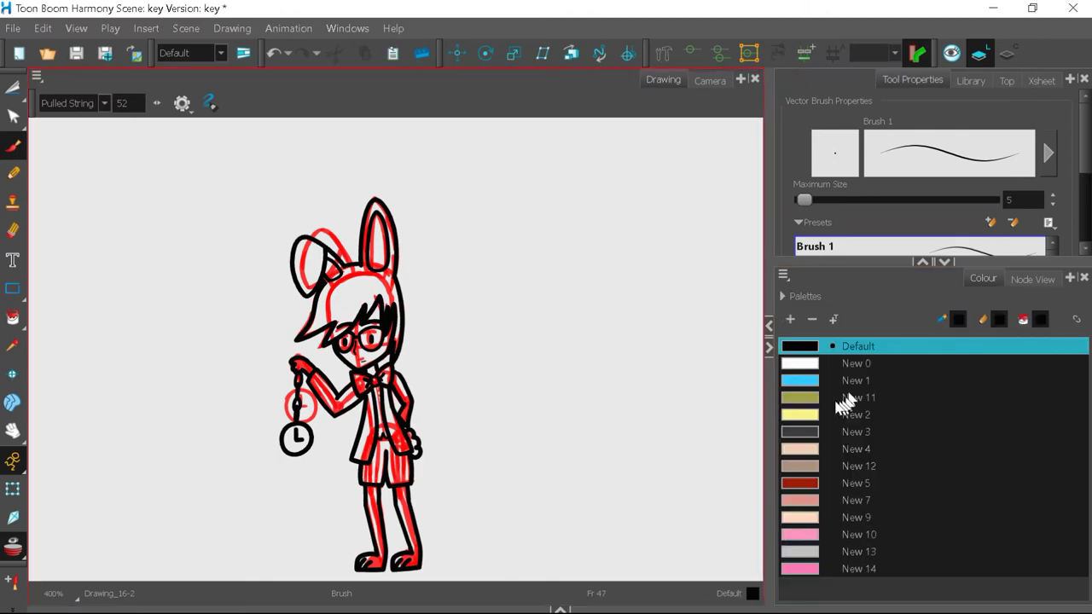
- Add a new swatch to the palette and set its colour to dark red
click(790, 330)
right_click(824, 579)
click(851, 367)
click(658, 185)
click(635, 263)
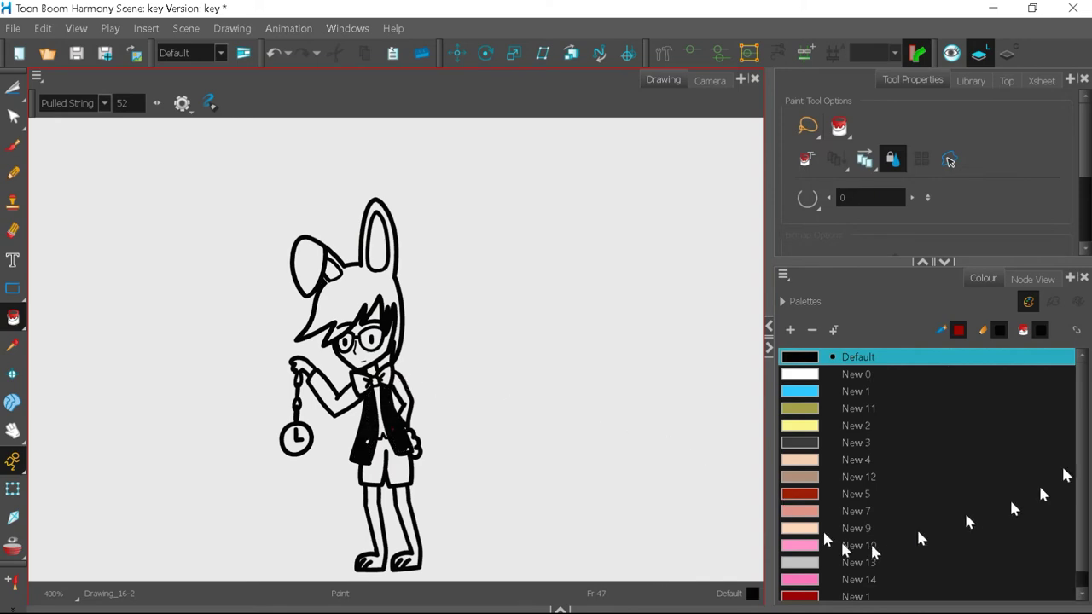
- Fill both coat flaps and both sleeves with the dark red New 1 swatch
click(861, 595)
click(397, 437)
click(370, 431)
key(ctrl+z)
scroll(398, 442, up, 5)
click(419, 307)
click(209, 332)
scroll(451, 452, down, 4)
scroll(416, 464, up, 1)
- Add a dark grey swatch, New 2, and fill the shorts with it
click(809, 430)
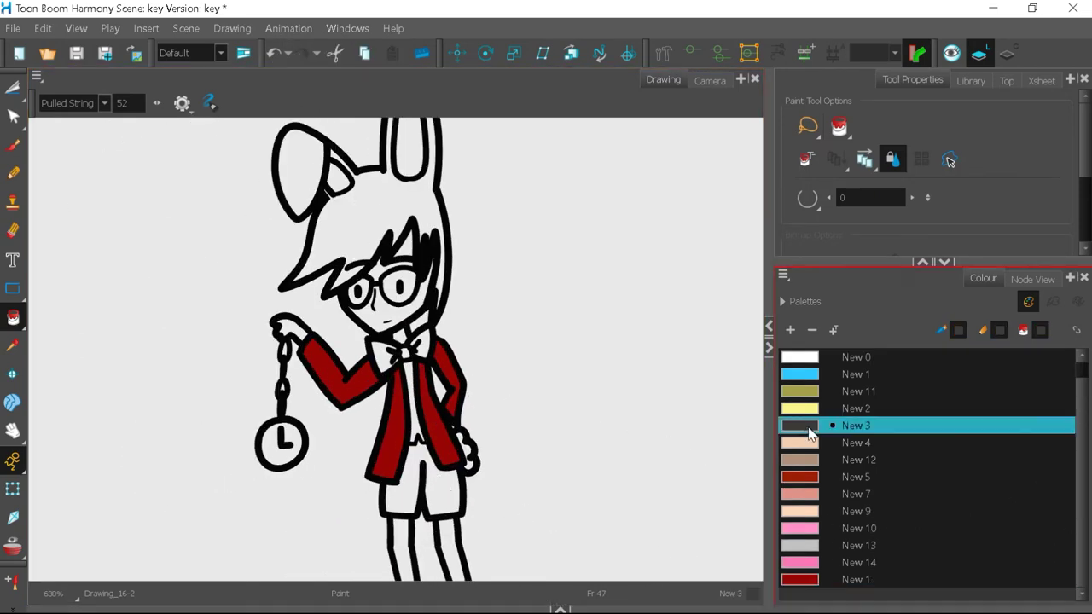
click(790, 330)
right_click(818, 582)
click(846, 381)
click(553, 413)
click(770, 161)
click(418, 489)
- Add a dark purple swatch, New 3, and fill the bow tie's wings and knot with it
scroll(423, 432, up, 2)
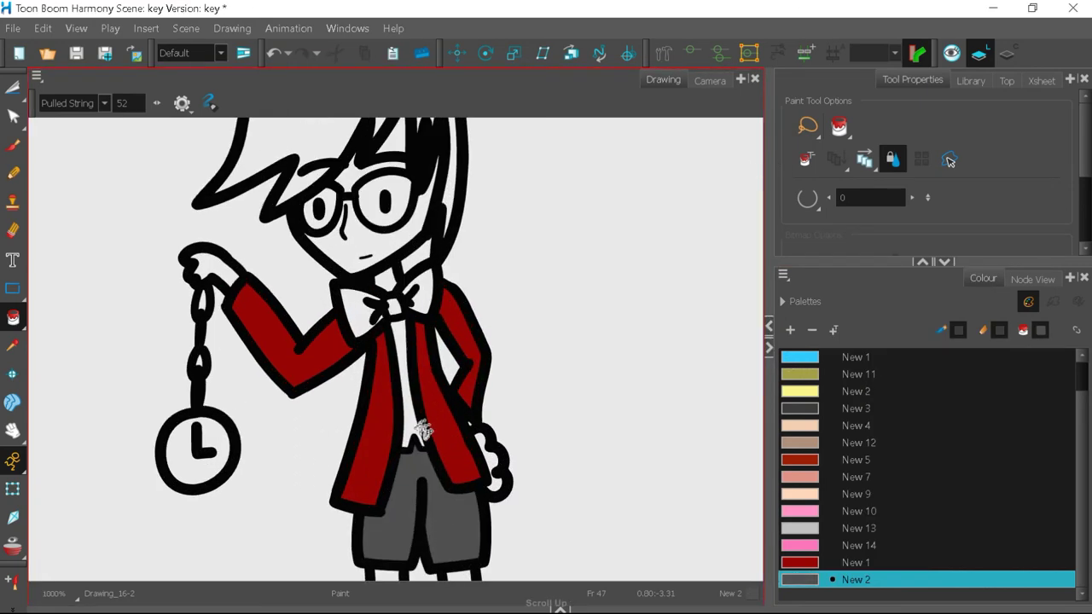
drag(1082, 502, 1083, 406)
click(802, 358)
click(790, 330)
right_click(811, 577)
click(848, 370)
click(721, 351)
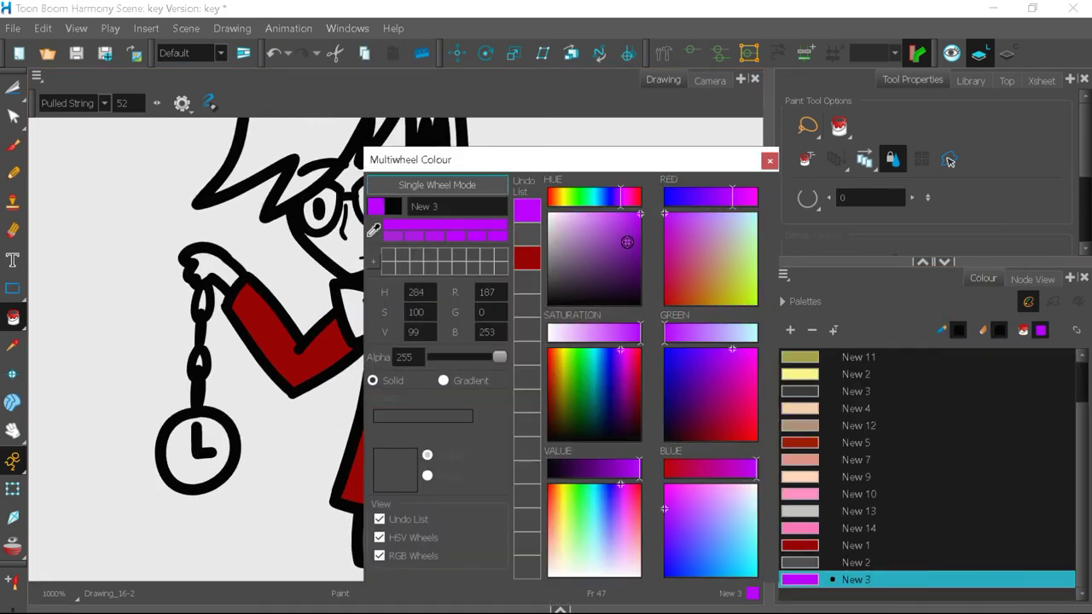
click(639, 277)
click(769, 160)
click(428, 291)
click(395, 306)
click(363, 312)
- Add an orange-brown swatch, New 4, and fill the vest between the coat flaps with it
right_click(844, 579)
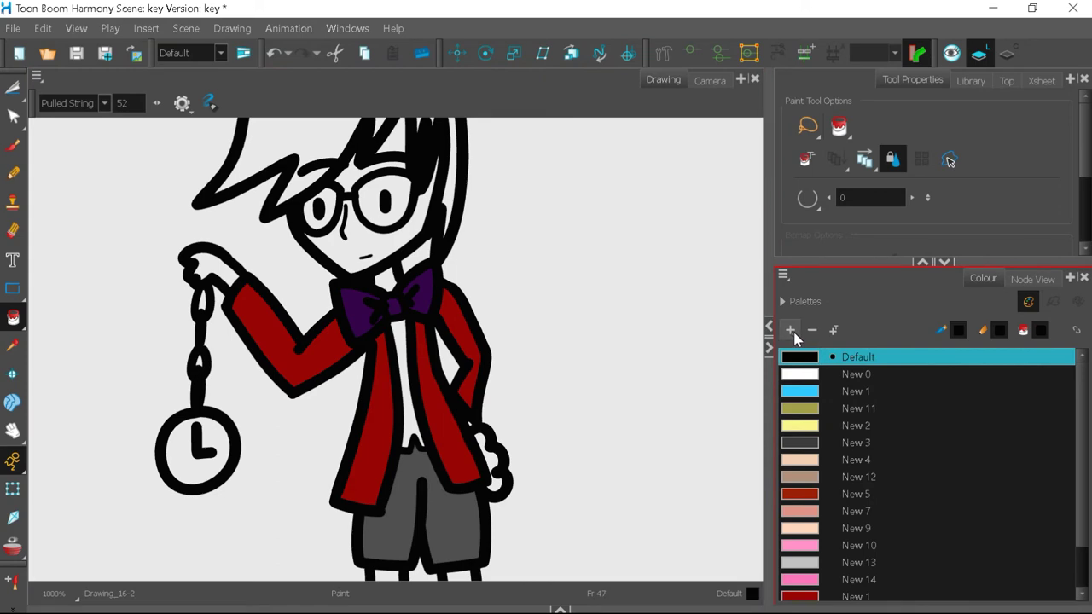
click(849, 390)
click(708, 496)
click(632, 244)
click(769, 161)
click(408, 331)
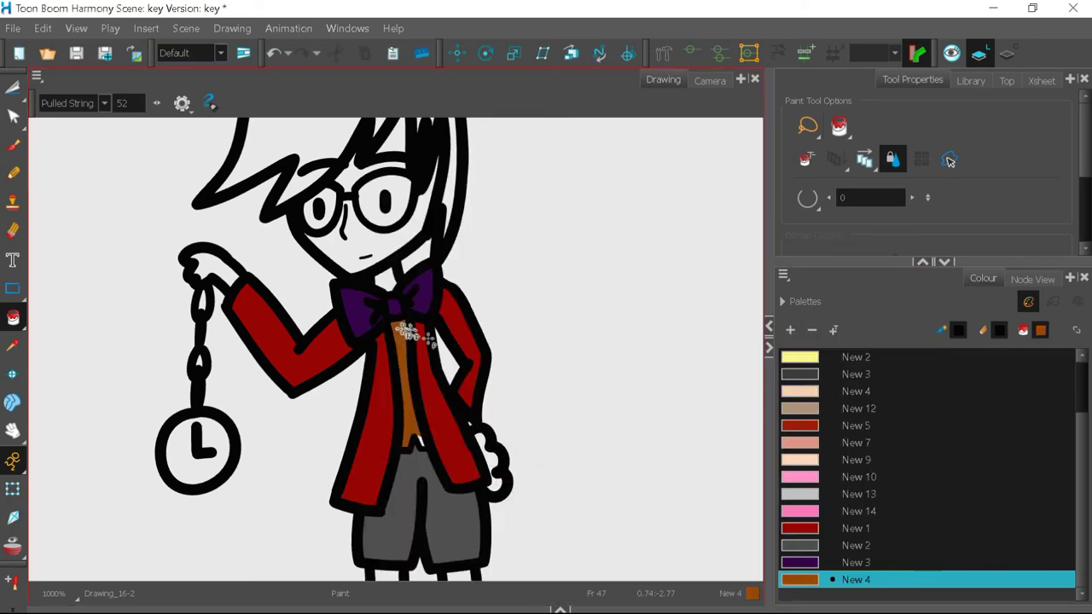
- Change the vest's New 4 swatch to a golden yellow
scroll(448, 444, down, 2)
right_click(810, 579)
click(837, 378)
drag(656, 159, 857, 147)
click(841, 215)
click(834, 217)
click(931, 289)
click(970, 148)
scroll(433, 450, up, 2)
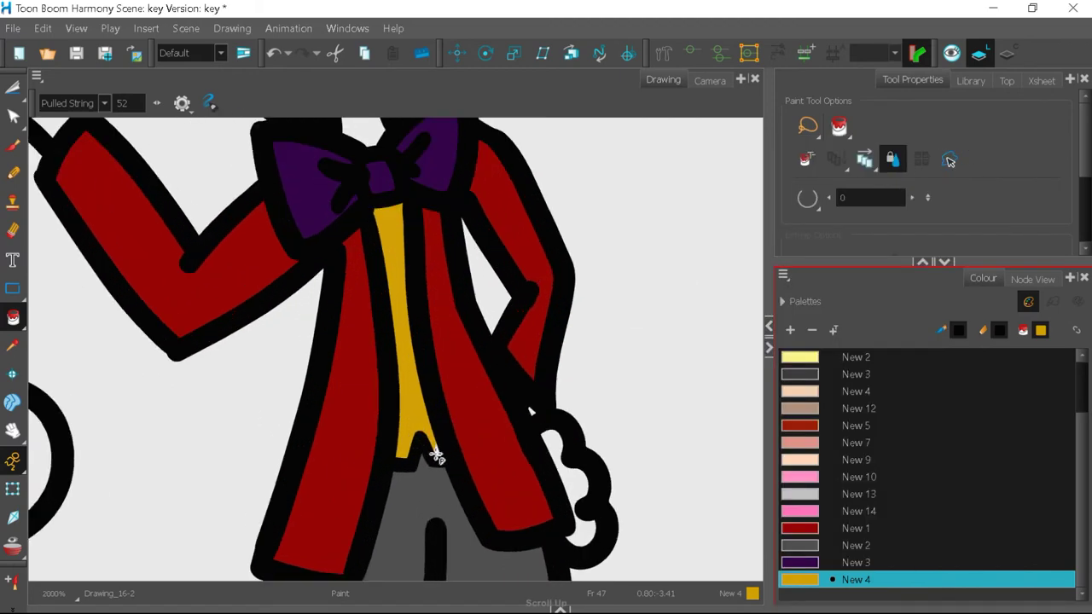
- Add a new white swatch, New 5, to the palette
scroll(540, 470, down, 4)
scroll(905, 426, up, 2)
click(805, 376)
right_click(807, 374)
click(839, 148)
right_click(819, 578)
click(847, 372)
click(970, 149)
- Fill the legs, hair and bunny ears with the white New 5 swatch
drag(483, 465, 521, 422)
scroll(438, 225, up, 2)
scroll(461, 341, down, 2)
click(465, 261)
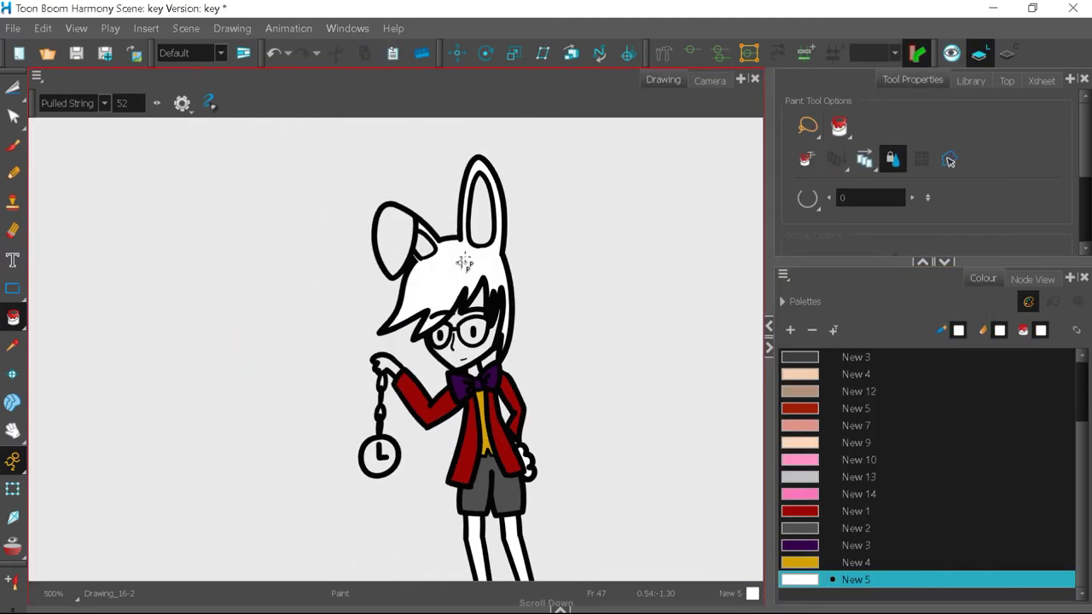
scroll(461, 205, up, 4)
click(329, 274)
- Fill the face, neck and raised hand with the peach New 4 skin colour
scroll(410, 401, up, 3)
click(812, 378)
click(495, 448)
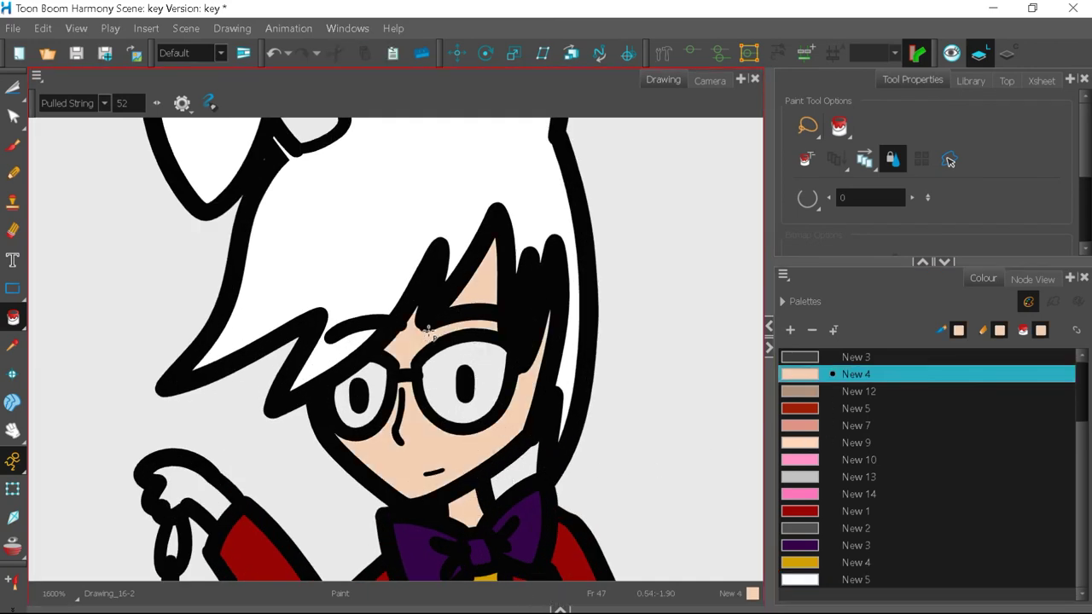
scroll(429, 331, down, 4)
scroll(549, 342, up, 5)
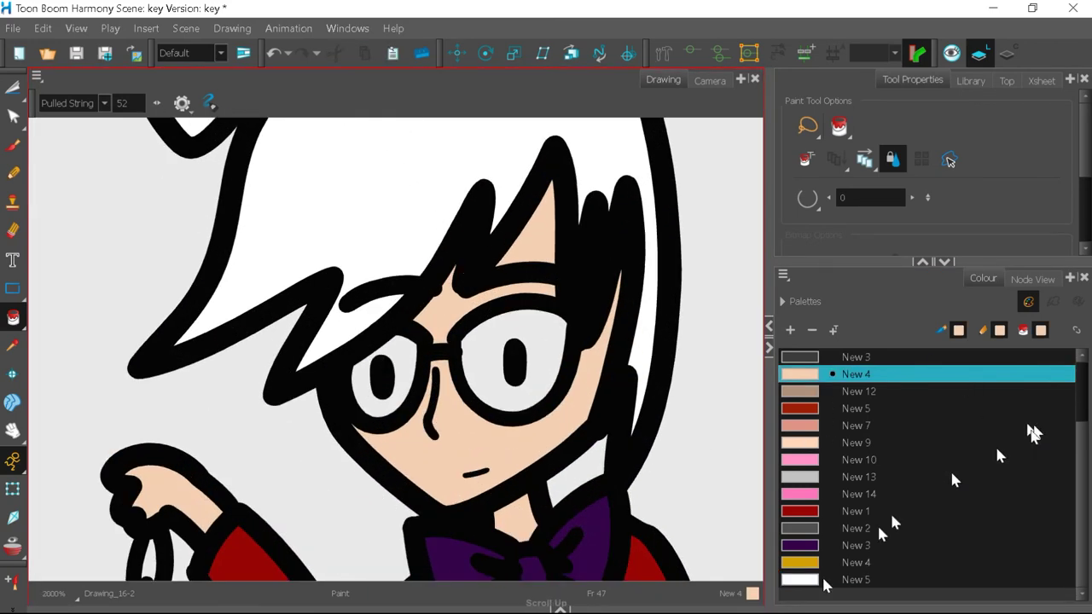
- Fill both eyes inside the glasses with the white New 5 swatch
click(824, 585)
drag(492, 375, 410, 348)
scroll(444, 348, down, 5)
- Add a bright orange-yellow swatch, New 6, based on the golden New 4 colour
scroll(355, 523, up, 3)
click(824, 564)
right_click(825, 564)
click(854, 361)
double_click(823, 585)
drag(831, 216, 843, 195)
click(971, 149)
- Ink an inner ring just inside the pocket watch's outline in Default black
scroll(362, 522, up, 4)
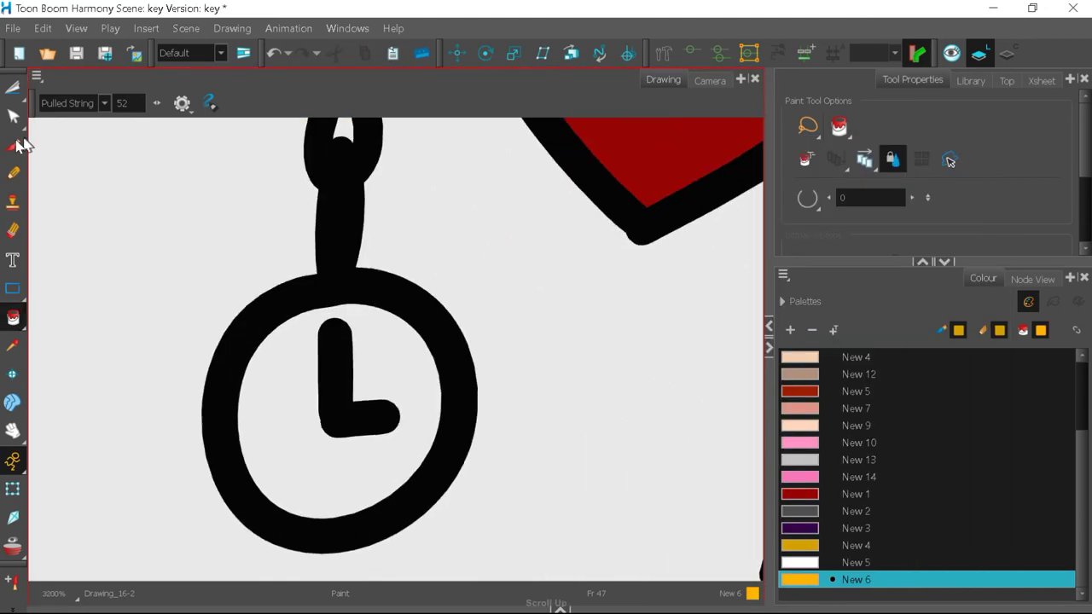
click(14, 145)
scroll(890, 375, up, 3)
click(858, 357)
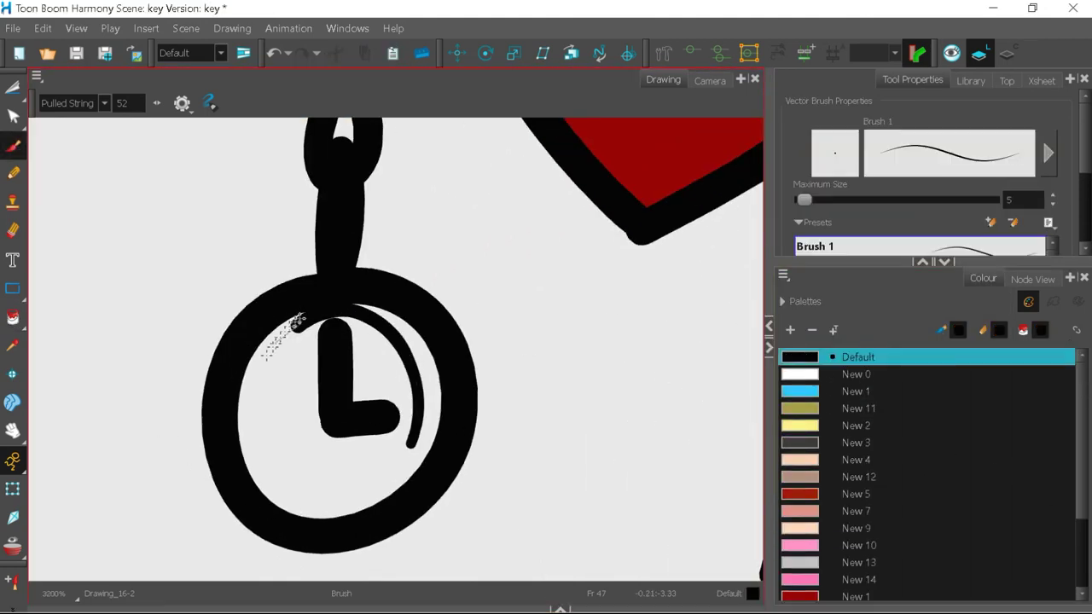
drag(418, 437, 418, 392)
- Fill the watch's inner rim and the lower chain links with the orange-yellow New 6 swatch
click(14, 318)
scroll(804, 563, down, 3)
click(805, 581)
click(432, 418)
scroll(418, 443, down, 4)
click(385, 317)
click(389, 245)
scroll(401, 384, down, 3)
scroll(280, 414, up, 2)
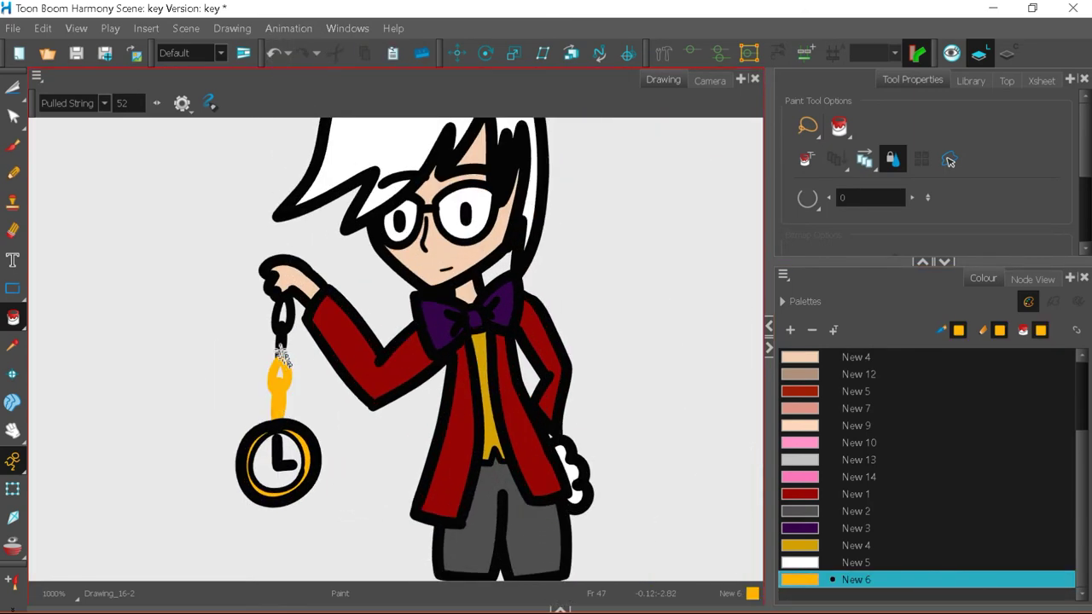
- Recolour the rest of the chain and the whole pocket watch, including its outline, with the New 6 swatch
scroll(384, 290, down, 3)
scroll(348, 350, up, 5)
click(353, 355)
scroll(355, 356, up, 2)
click(275, 54)
click(275, 54)
click(301, 58)
click(300, 58)
- Turn the brush stabilizer off and paint a white New 5 face over the pocket watch, leaving an orange-yellow rim
key(alt+b)
click(832, 562)
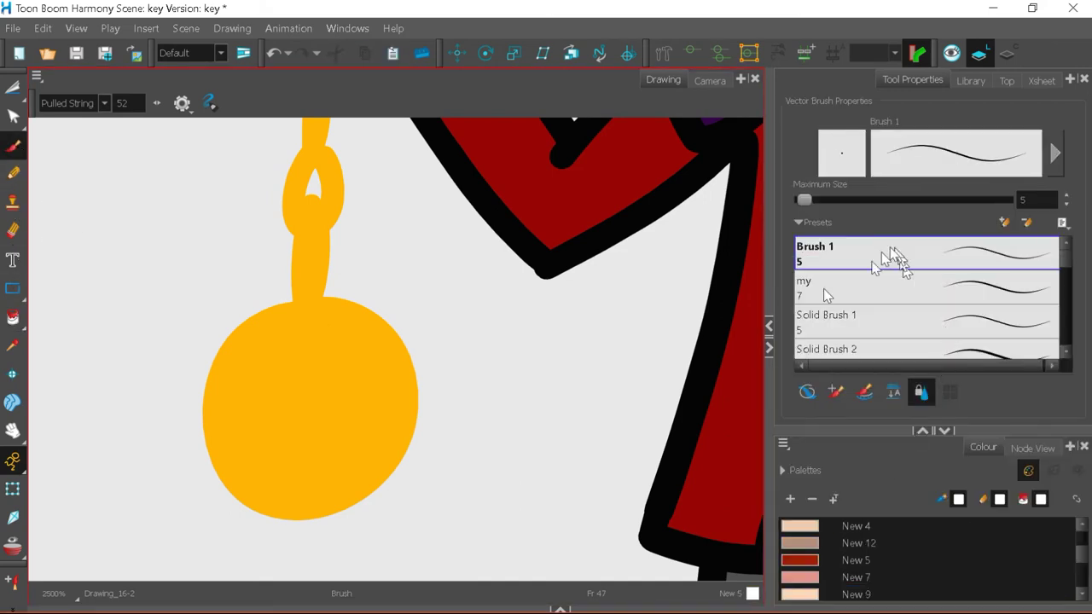
click(72, 103)
click(69, 136)
mouse_move(316, 376)
mouse_down()
mouse_move(290, 426)
mouse_move(256, 367)
mouse_up()
drag(249, 424, 371, 450)
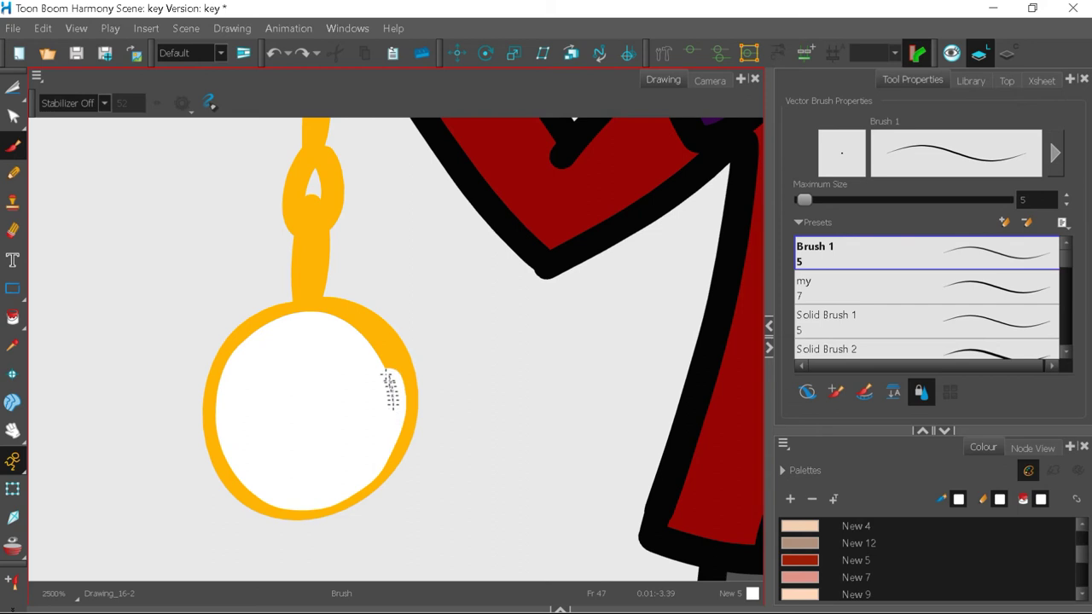
- Paint the two watch hands as an L shape on the white face in Default black
scroll(329, 454, up, 1)
scroll(1030, 534, up, 3)
click(1024, 527)
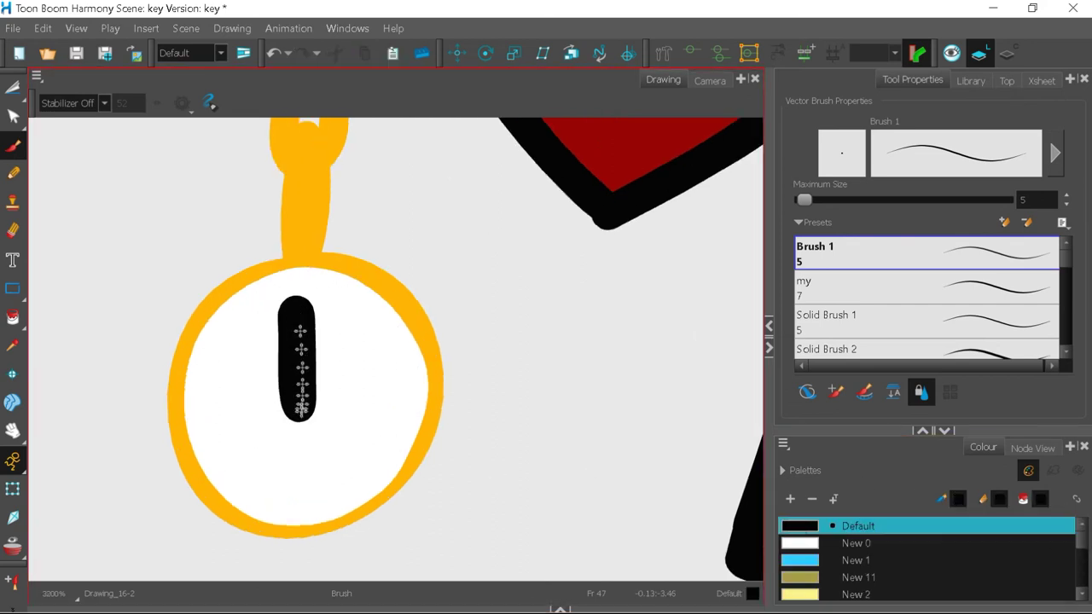
drag(302, 404, 356, 406)
- Thicken the watch's rim with brush strokes in the orange-yellow New 6 swatch
scroll(374, 405, down, 2)
scroll(460, 439, up, 1)
drag(1082, 541, 1084, 597)
click(806, 580)
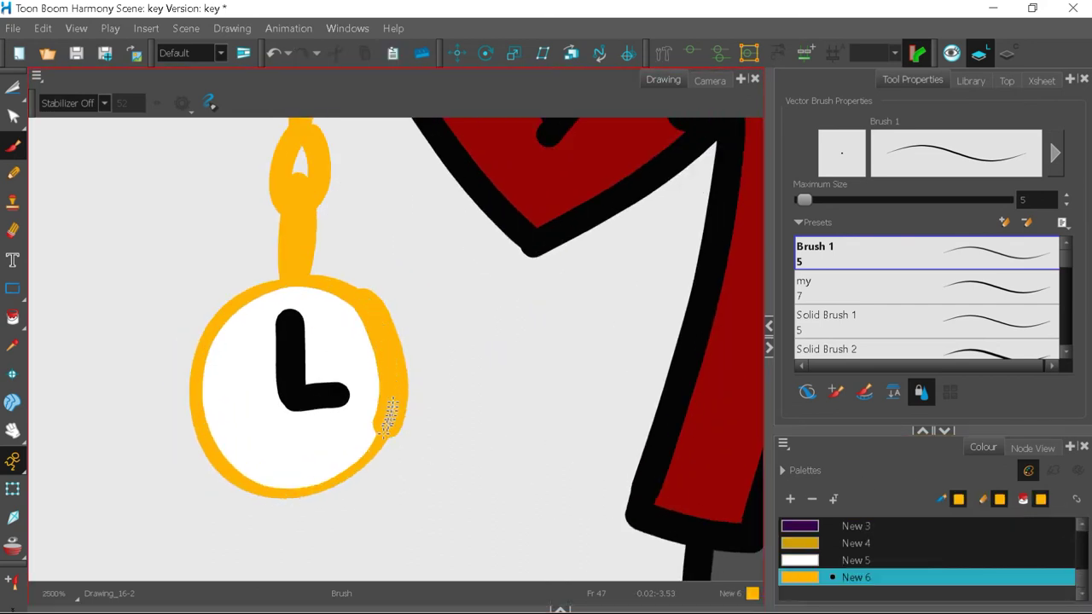
scroll(370, 418, down, 6)
- Re-ink the raised hand's finger outline in Default black where the top chain link meets it
scroll(348, 326, up, 7)
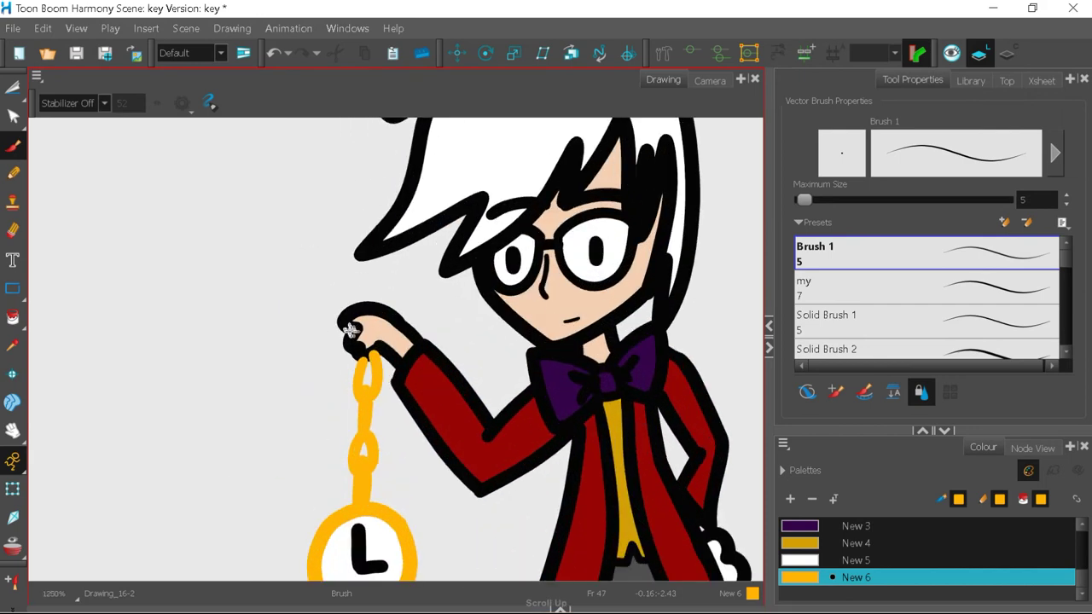
drag(1082, 577, 1077, 510)
click(892, 526)
scroll(326, 342, up, 2)
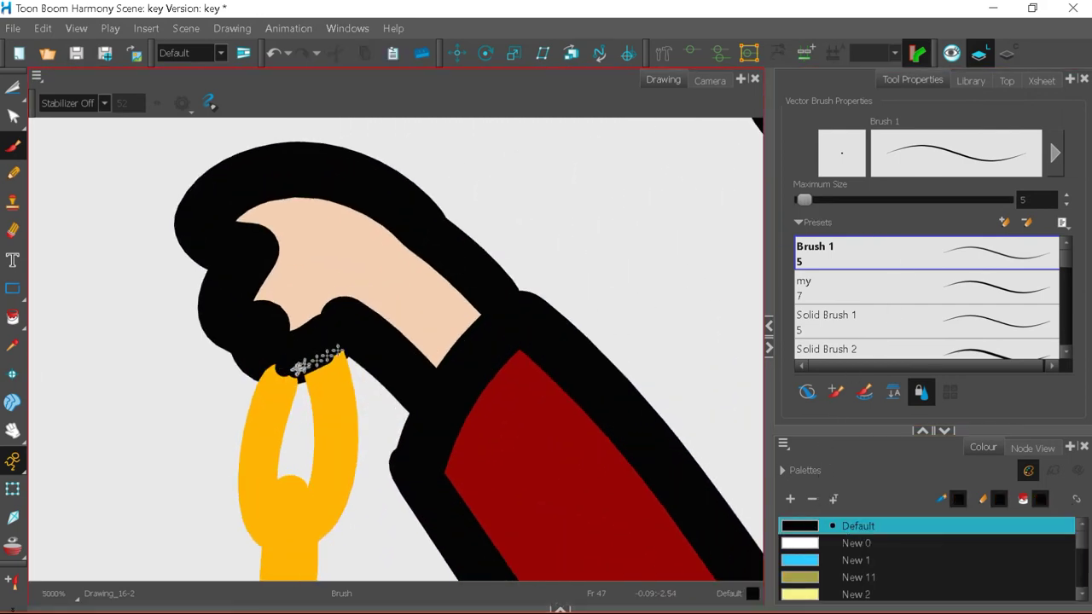
scroll(305, 373, down, 10)
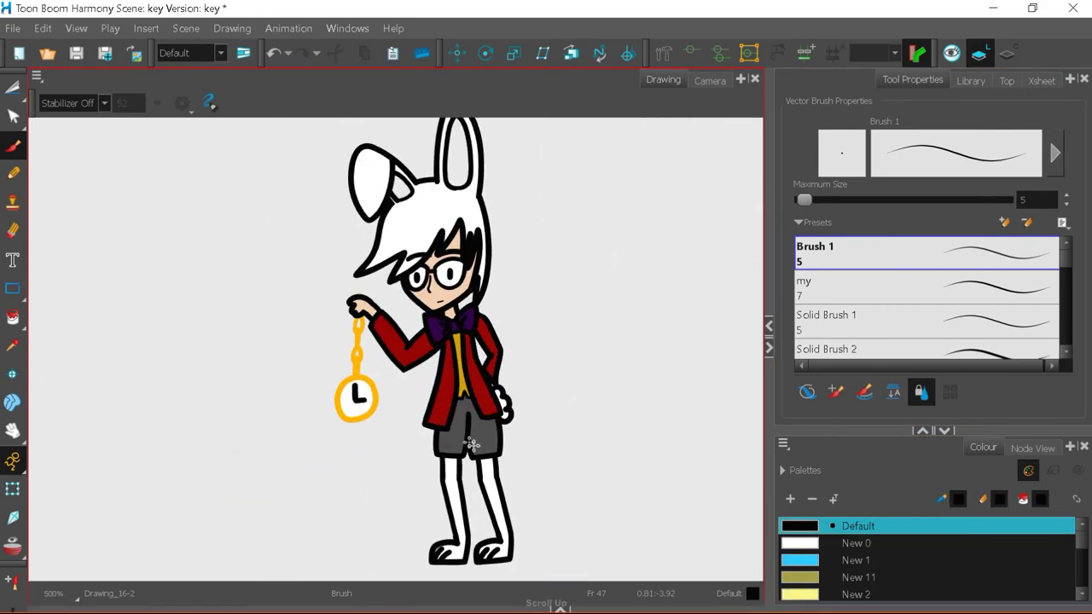
- Enlarge the colour swatch area and add a light grey swatch, New 7
scroll(554, 500, up, 1)
drag(914, 432, 925, 321)
drag(824, 475, 661, 475)
drag(1082, 469, 1080, 544)
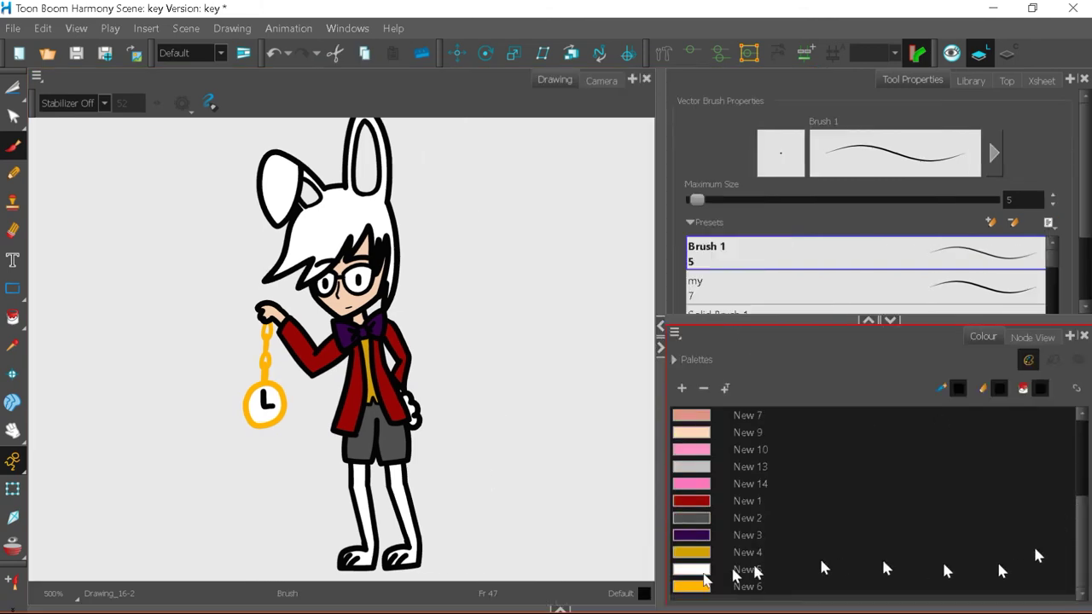
click(709, 595)
right_click(707, 586)
click(751, 375)
drag(751, 335, 750, 362)
click(972, 148)
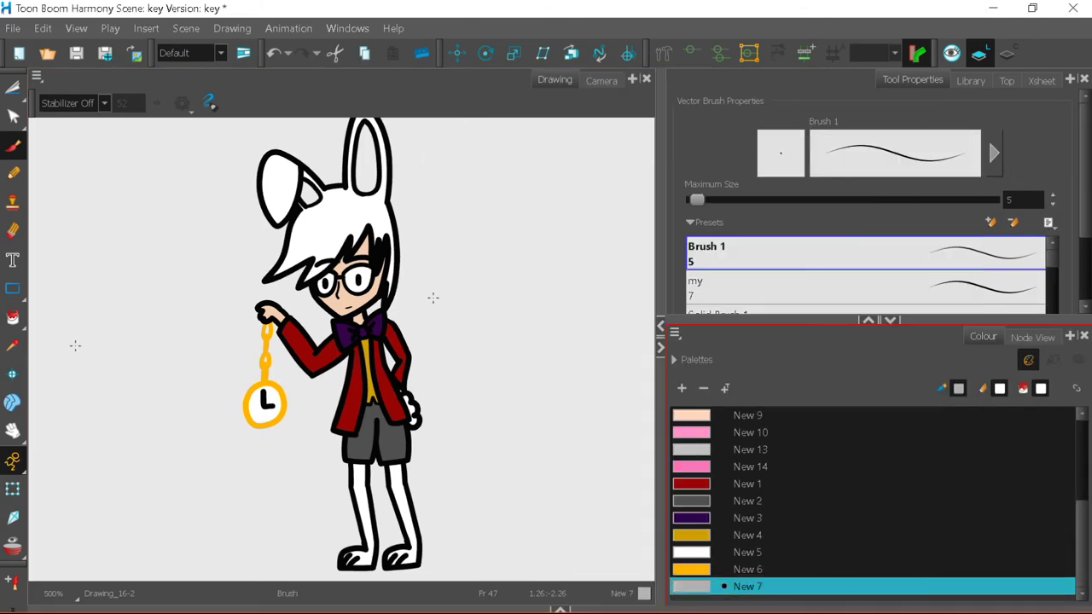
- Draw a diagonal stroke line across the neck and fill the area under the chin with a tan shadow colour
click(13, 317)
click(85, 409)
scroll(367, 311, up, 7)
drag(385, 308, 240, 384)
mouse_move(1081, 536)
mouse_down()
mouse_move(1081, 505)
mouse_move(1081, 549)
mouse_up()
click(701, 432)
click(12, 318)
click(365, 319)
- Draw a stroke line across both legs just below the shorts and fill the leg areas above it with light grey New 7
click(13, 318)
click(77, 407)
click(704, 559)
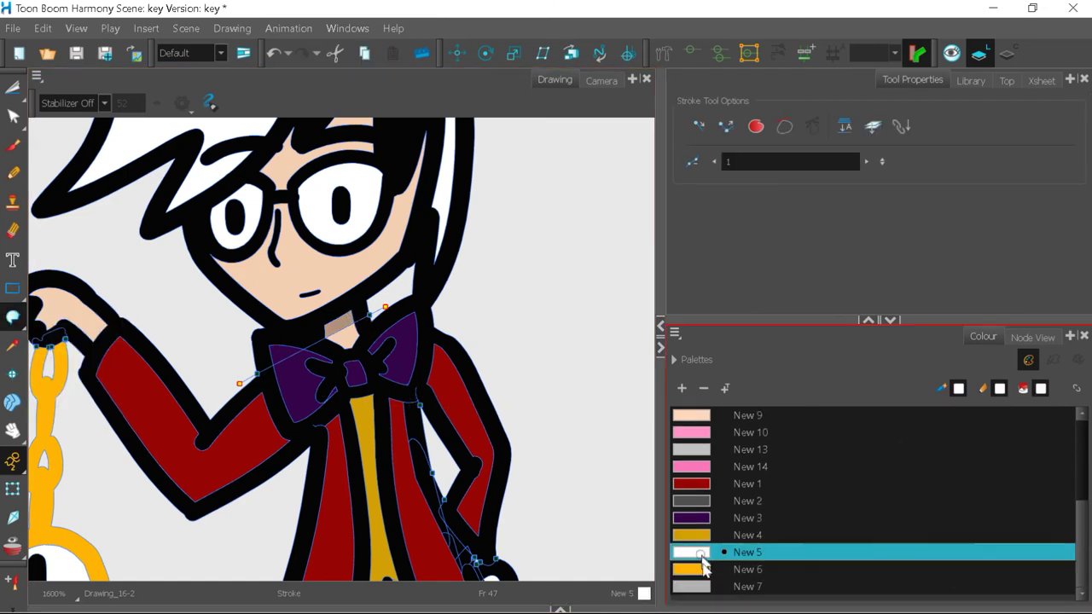
click(704, 587)
scroll(439, 328, down, 3)
scroll(434, 330, down, 3)
scroll(470, 494, up, 4)
drag(521, 379, 148, 417)
click(13, 317)
click(431, 369)
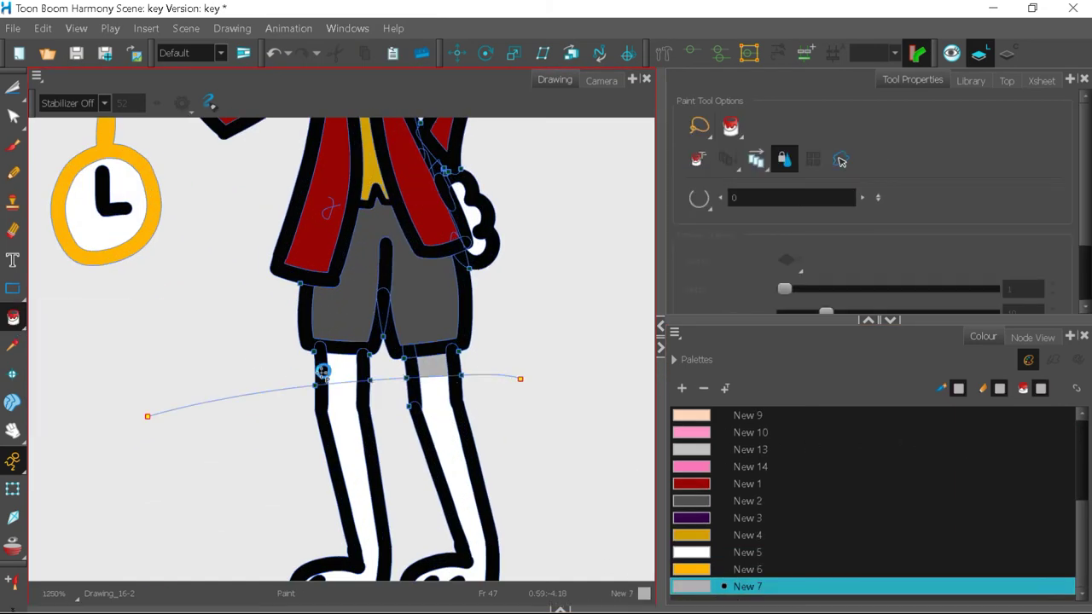
click(341, 371)
- Add a new dusky pink swatch and fill the inner areas of both bunny ears with it
scroll(435, 521, down, 4)
scroll(418, 132, up, 3)
click(700, 434)
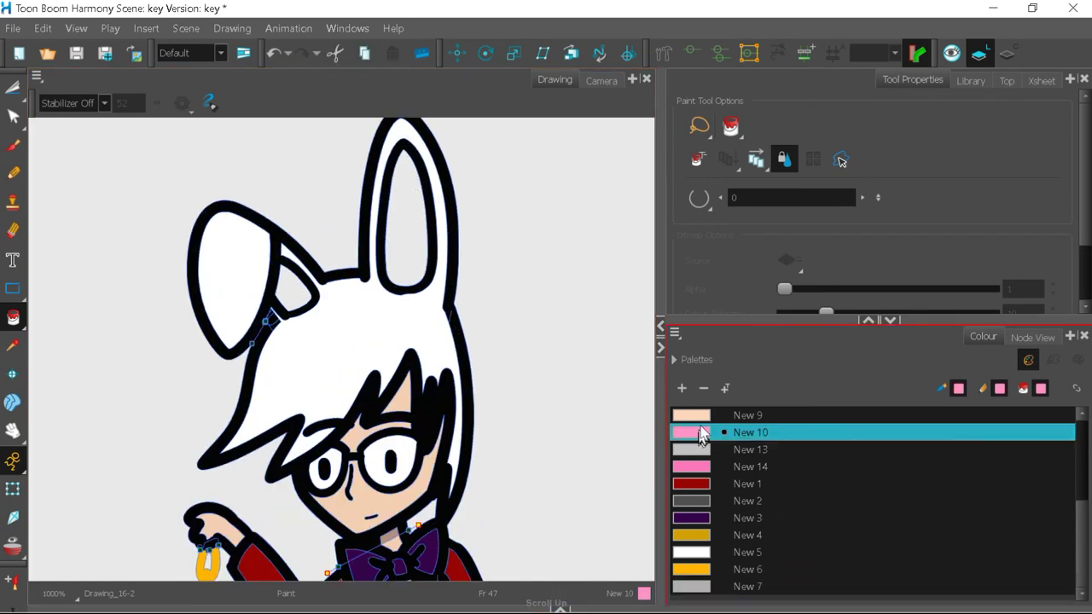
click(682, 388)
right_click(704, 588)
click(751, 389)
drag(787, 201, 788, 220)
click(970, 148)
click(296, 292)
click(406, 220)
- Choose the white New 5 swatch and display the bunny character in the Camera view
scroll(458, 295, down, 2)
scroll(440, 328, up, 2)
click(12, 318)
drag(51, 333, 56, 313)
click(716, 535)
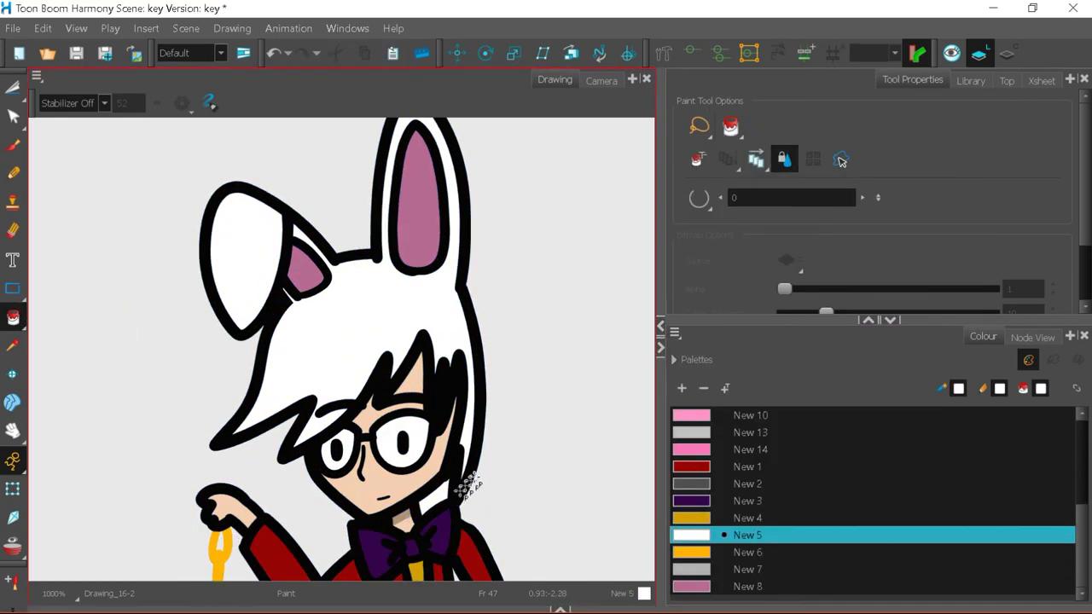
scroll(490, 428, down, 4)
scroll(439, 420, up, 1)
click(599, 81)
scroll(355, 407, up, 6)
scroll(410, 356, down, 7)
scroll(379, 403, up, 2)
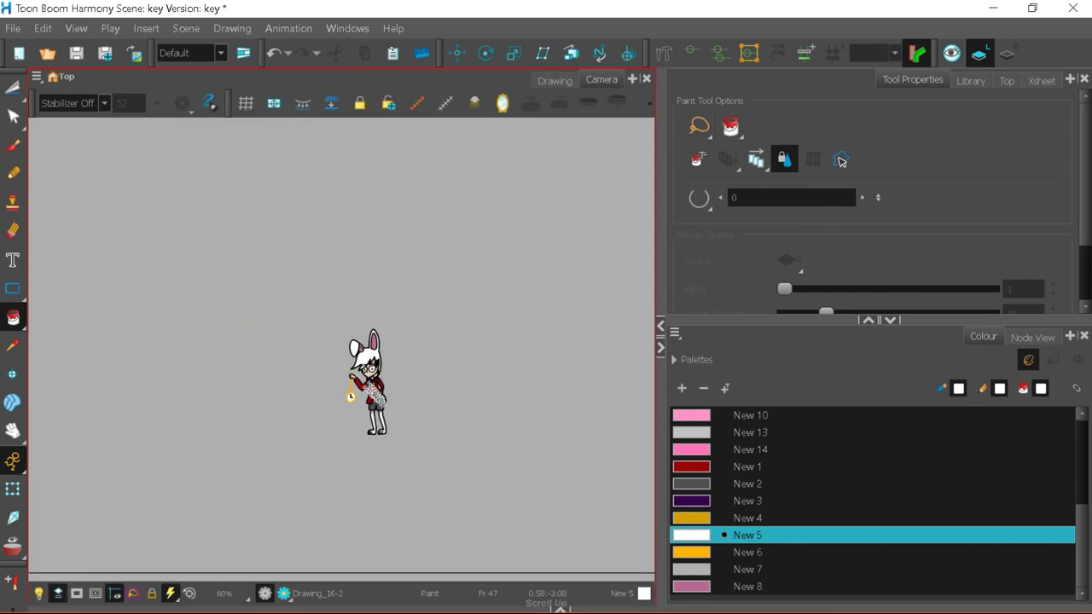
scroll(382, 405, up, 6)
scroll(397, 512, down, 1)
scroll(404, 540, up, 4)
drag(13, 318, 39, 326)
drag(526, 483, 491, 548)
key(Return)
key(k)
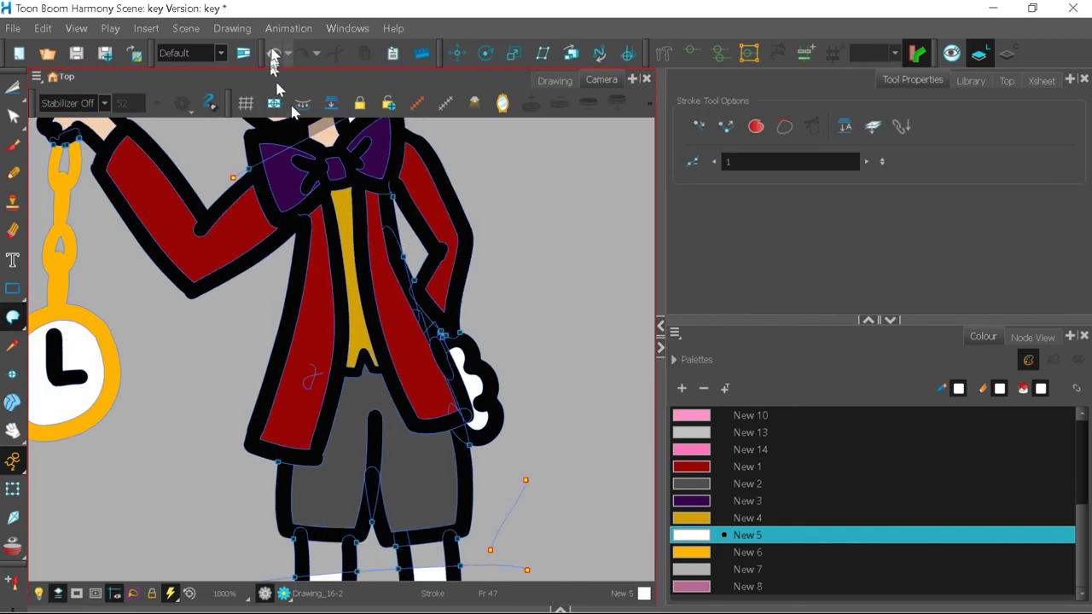
- Add a copy of the dark grey New 2 swatch and darken its colour
click(703, 484)
right_click(706, 488)
click(724, 264)
right_click(696, 586)
click(724, 382)
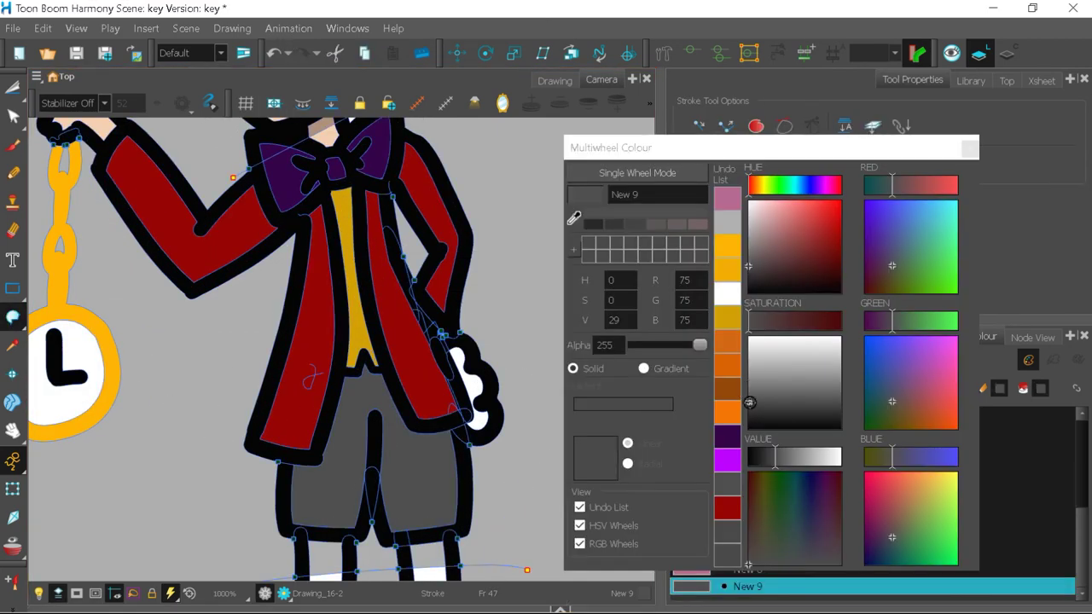
click(750, 409)
- Draw a stroke line across the top of the shorts and fill the area under the coat with the darker grey
drag(283, 420, 513, 401)
drag(13, 317, 47, 314)
click(372, 389)
click(971, 149)
scroll(395, 444, down, 5)
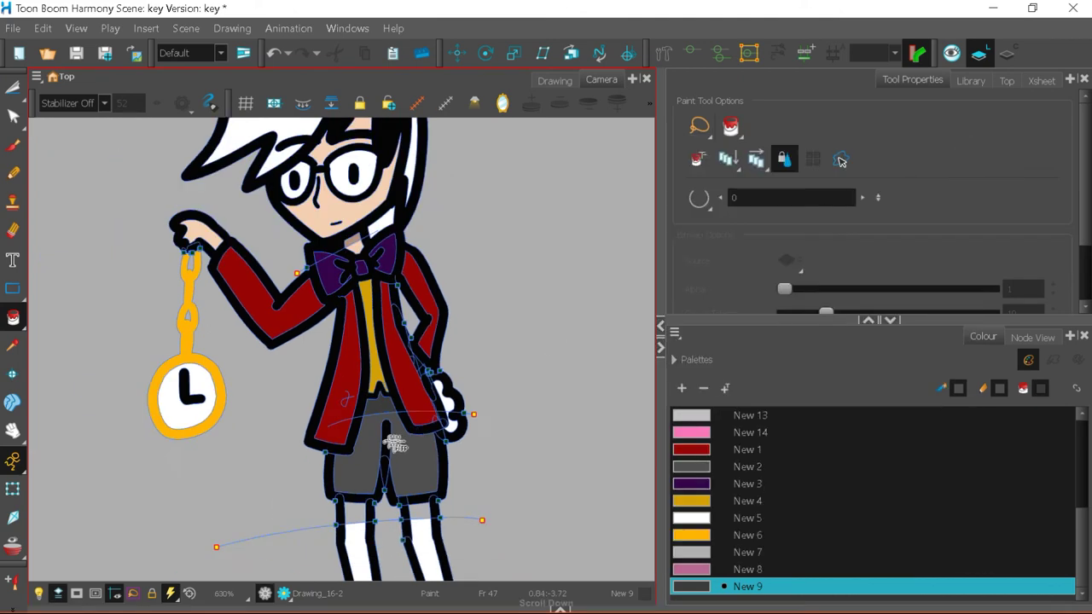
- Select all of the bunny character's artwork and copy it
scroll(416, 286, down, 1)
drag(13, 88, 44, 88)
key(ctrl+a)
right_click(452, 247)
click(510, 67)
key(grave)
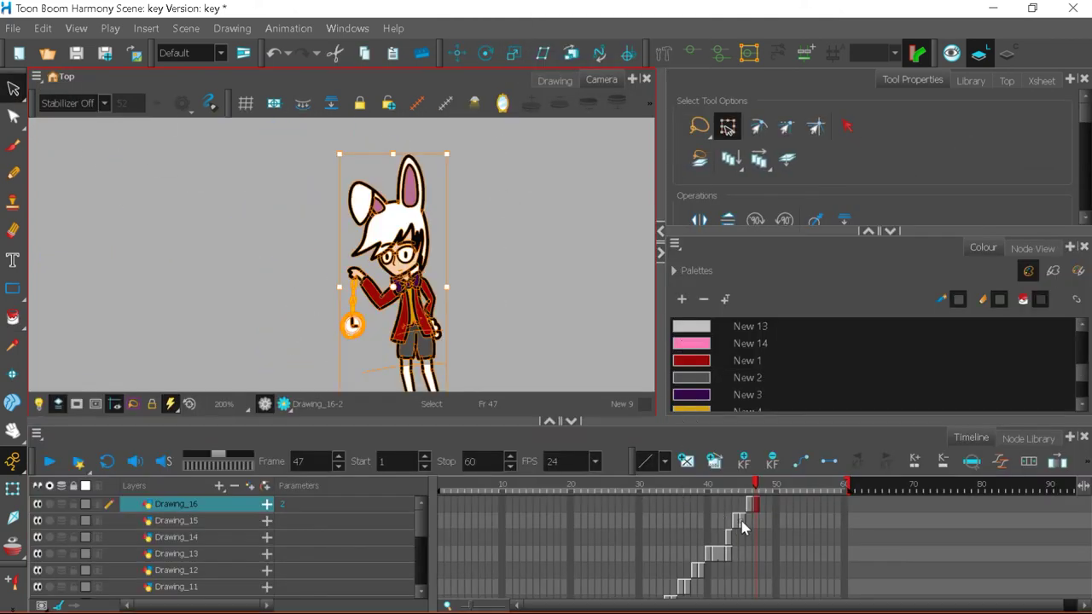
- Paste the bunny character into Drawing_15 at frame 45 and move it beside the blonde girl
click(743, 525)
scroll(349, 222, down, 4)
right_click(404, 273)
click(472, 86)
drag(533, 421, 532, 546)
drag(375, 304, 432, 375)
scroll(428, 329, up, 4)
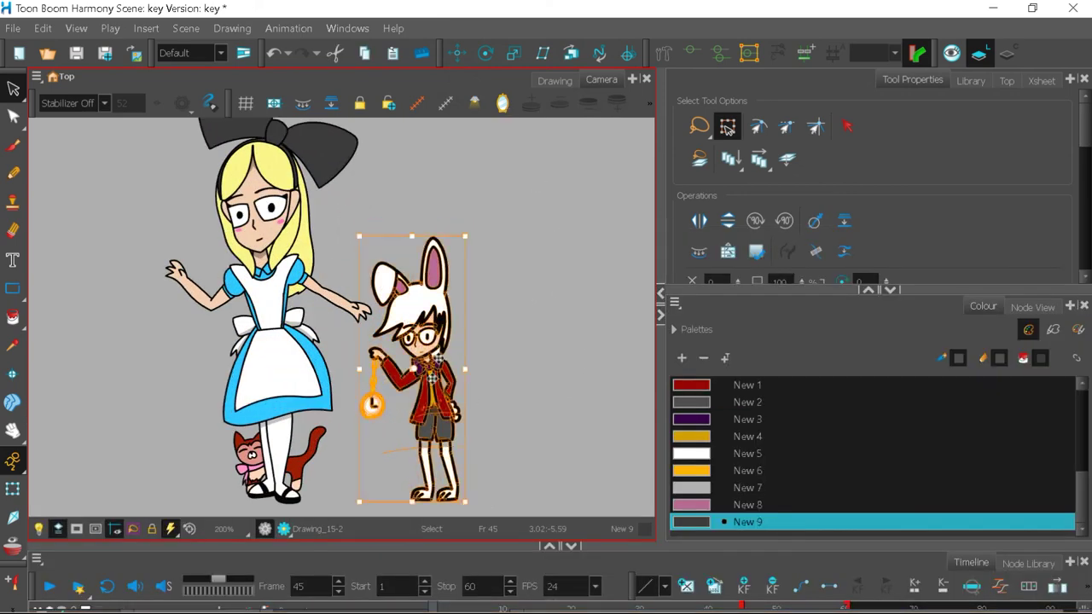
- Try several placements of the pasted bunny character closer to the girl, undoing the moves and the paste
click(505, 295)
scroll(505, 294, down, 2)
drag(429, 306, 499, 358)
drag(463, 353, 403, 358)
click(487, 344)
click(273, 53)
mouse_move(475, 307)
mouse_down()
mouse_move(408, 312)
mouse_move(425, 332)
mouse_move(425, 316)
mouse_up()
click(490, 276)
click(273, 53)
click(520, 293)
click(272, 56)
drag(411, 358, 412, 358)
click(486, 288)
click(273, 55)
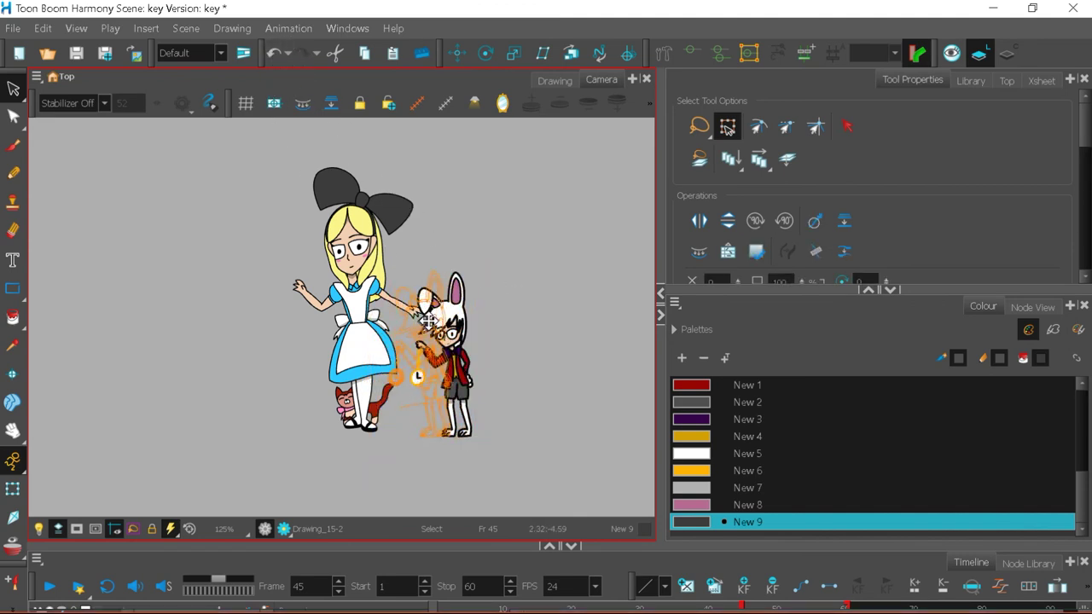
drag(424, 321, 422, 321)
click(273, 53)
click(273, 53)
- Move the bunny character's drawing on the Drawing_16 layer to frame 45, alongside the Drawing_15 artwork
drag(743, 546, 744, 396)
click(751, 486)
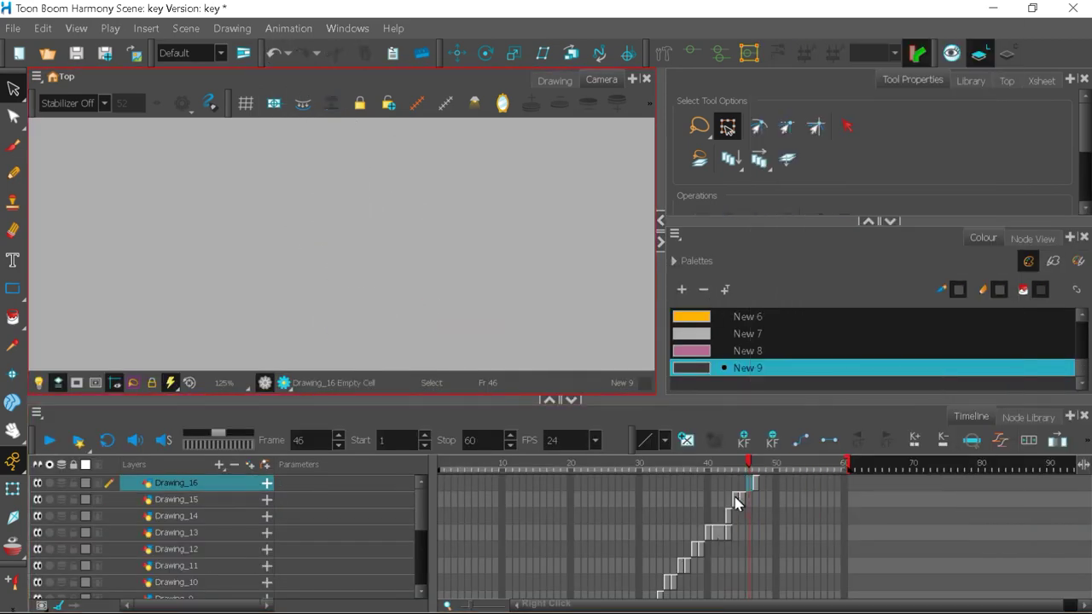
click(743, 499)
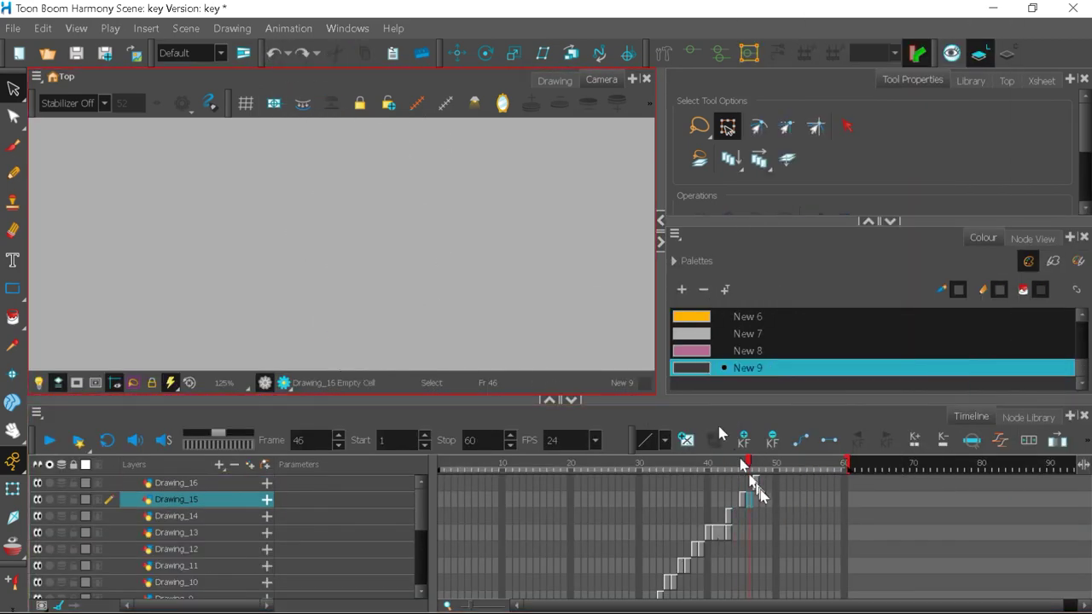
click(743, 486)
right_click(752, 488)
click(775, 507)
right_click(756, 489)
click(779, 508)
click(743, 485)
- Examine how the bunny character sits beside the blonde girl and the cat at frame 45
drag(392, 224, 406, 154)
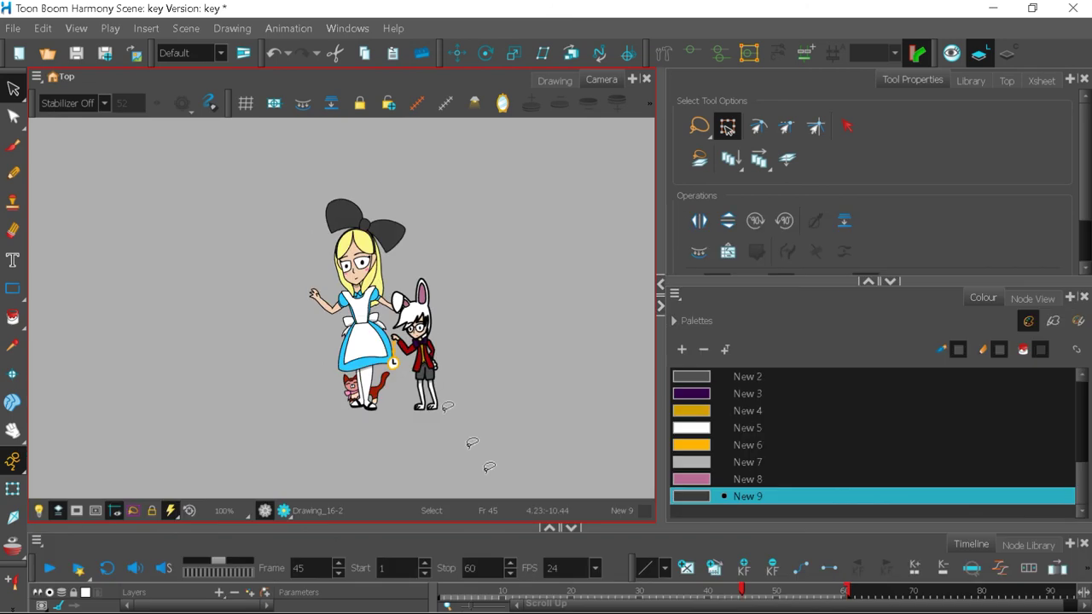
scroll(366, 274, up, 3)
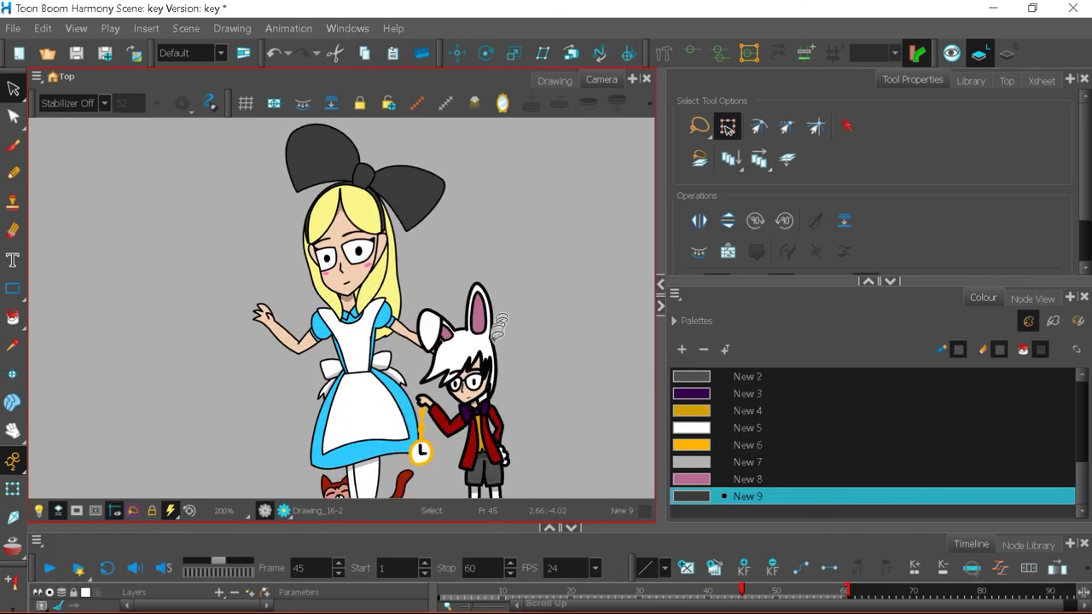
drag(828, 281, 826, 491)
drag(830, 422, 829, 281)
click(487, 235)
scroll(487, 234, down, 3)
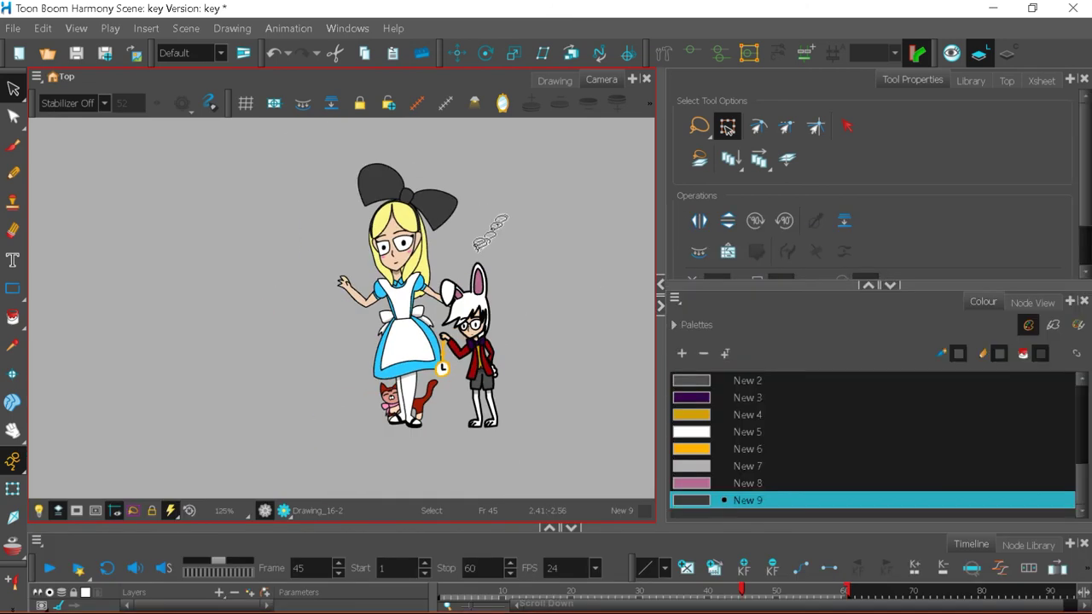
scroll(486, 333, up, 2)
scroll(432, 381, up, 1)
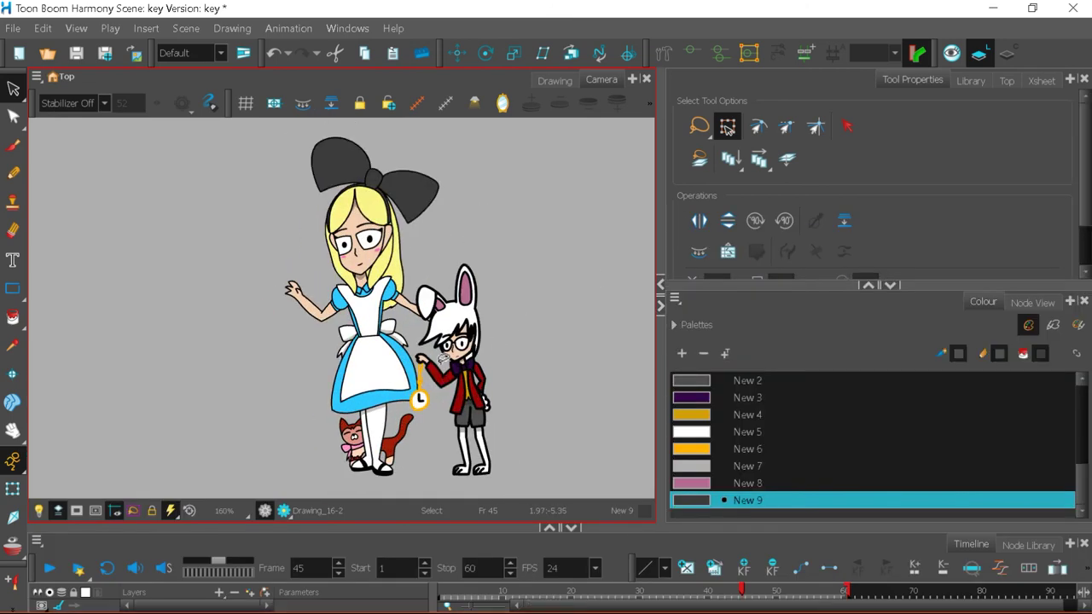
- Add new vector drawing layers to the timeline above Drawing_16
drag(630, 527, 629, 463)
click(742, 553)
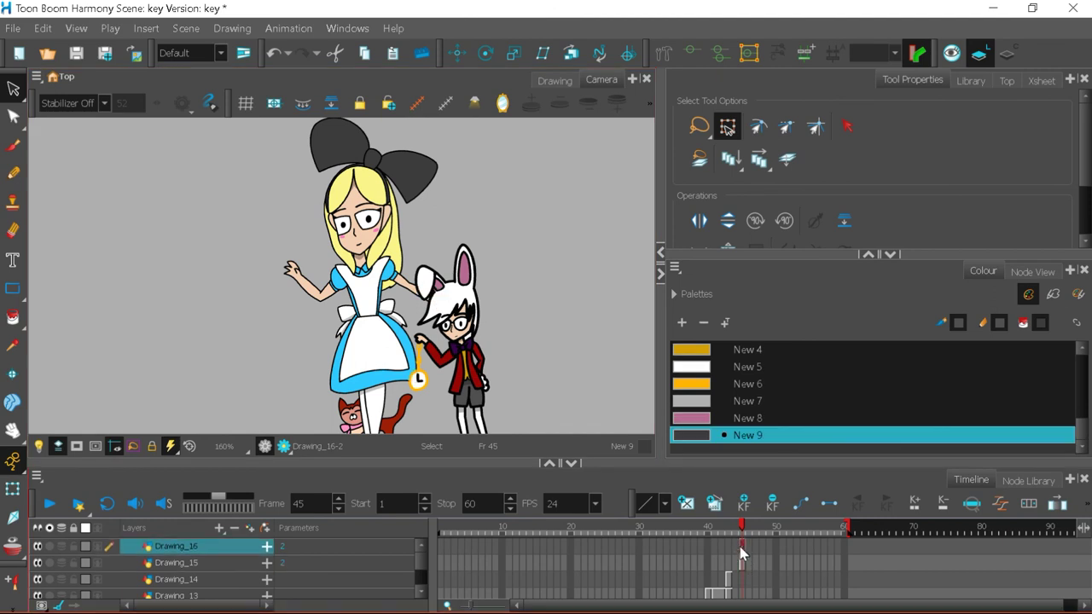
click(249, 528)
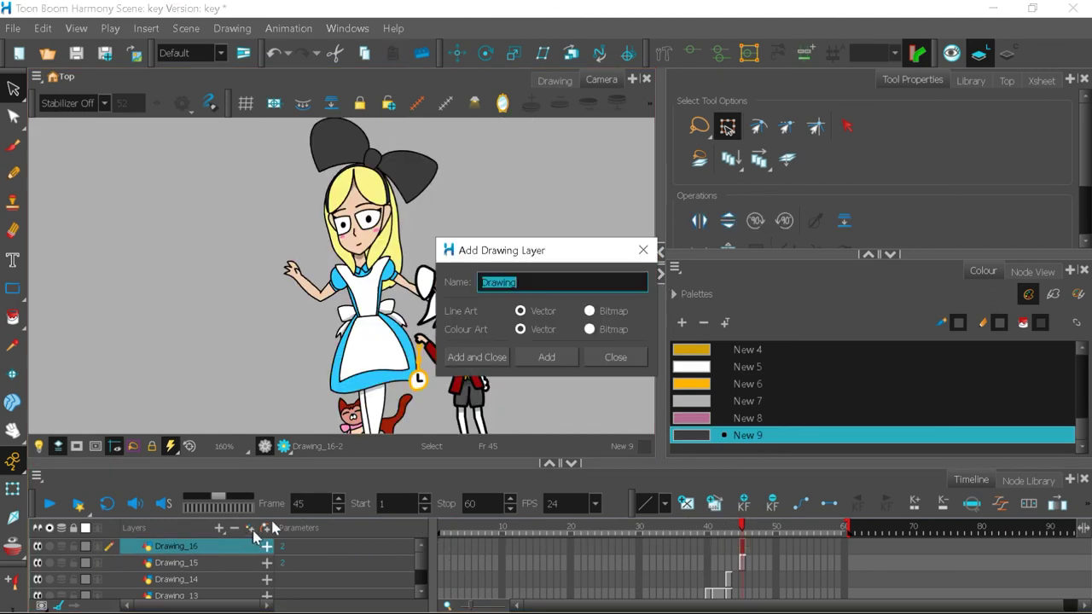
key(Return)
click(249, 528)
click(534, 363)
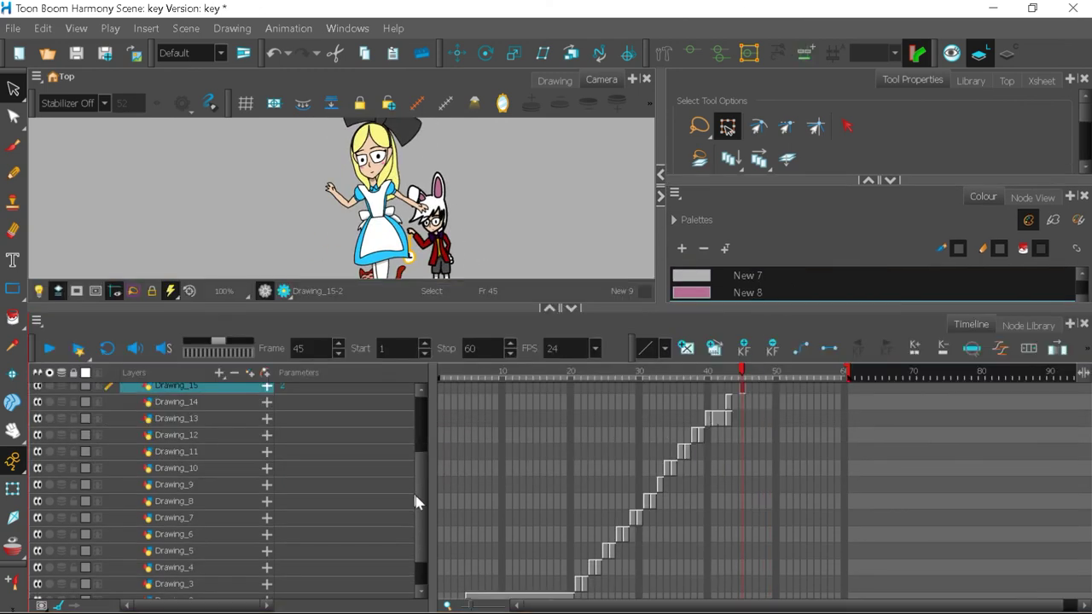
- Select the Drawing_16 layer and enlarge the Camera view to show both characters
drag(416, 497, 416, 438)
click(182, 473)
drag(529, 308, 529, 529)
drag(662, 333, 957, 337)
scroll(683, 350, up, 4)
drag(511, 381, 501, 381)
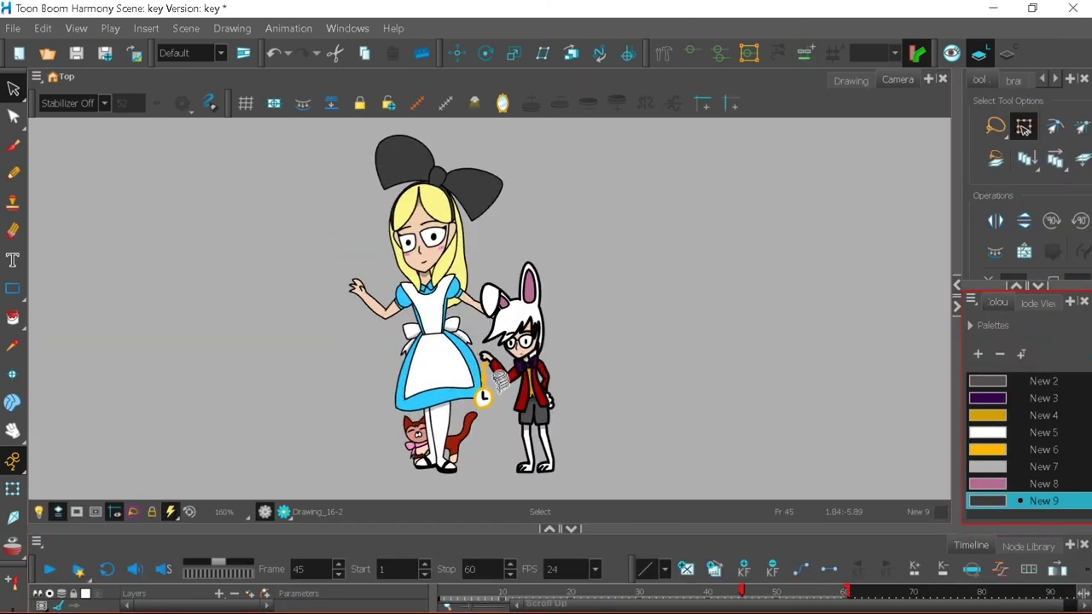
scroll(614, 459, up, 2)
scroll(530, 437, down, 2)
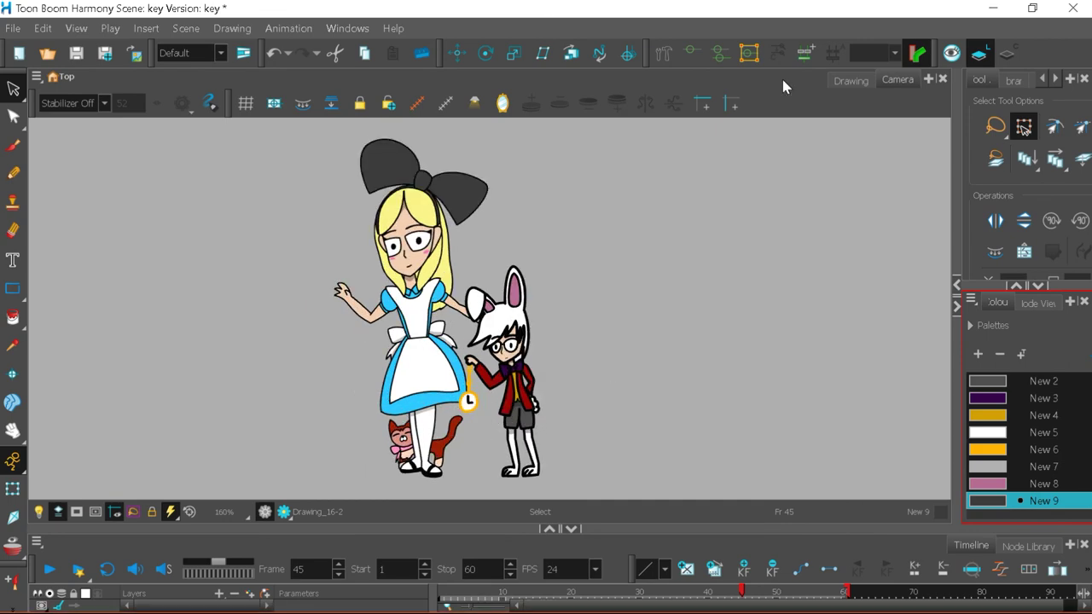
- Brush blush marks on the bunny character's cheeks with the pink New 14 swatch
click(14, 146)
drag(958, 341, 792, 358)
scroll(862, 427, up, 3)
click(841, 432)
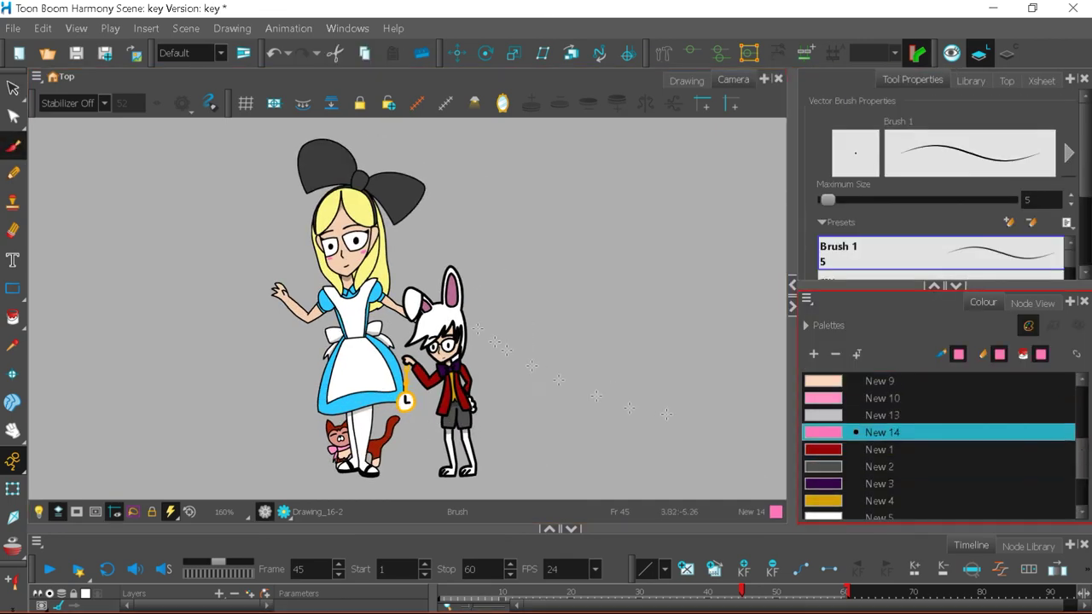
scroll(449, 375, up, 8)
scroll(321, 412, down, 8)
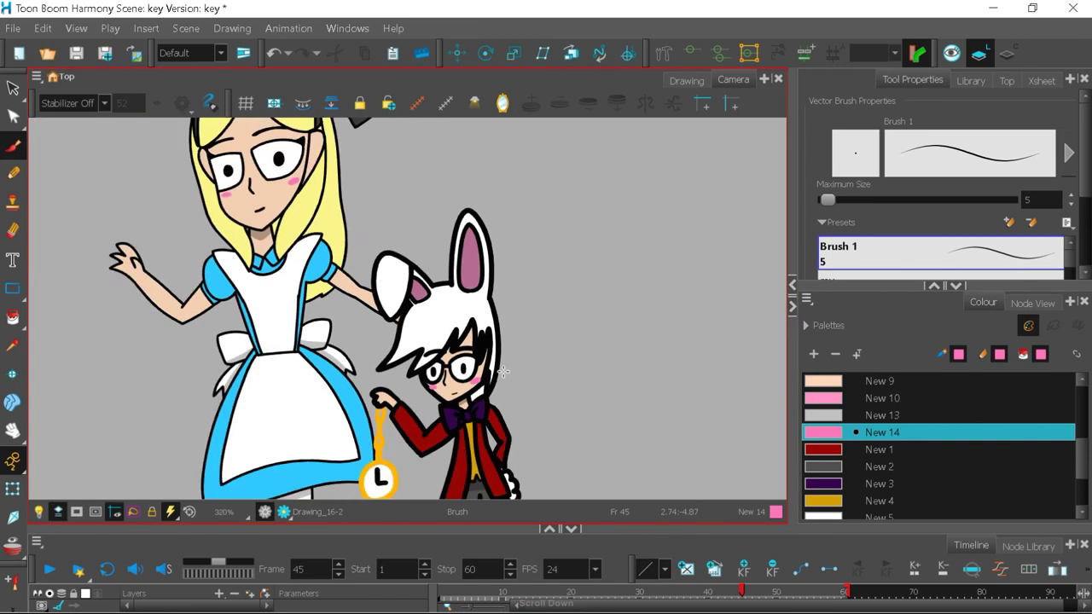
- Choose the Default black swatch and enlarge the Camera view by shrinking the colour and timeline areas
drag(793, 427, 774, 454)
scroll(905, 410, up, 4)
click(804, 383)
drag(774, 401, 956, 418)
drag(685, 528, 674, 610)
scroll(499, 452, up, 1)
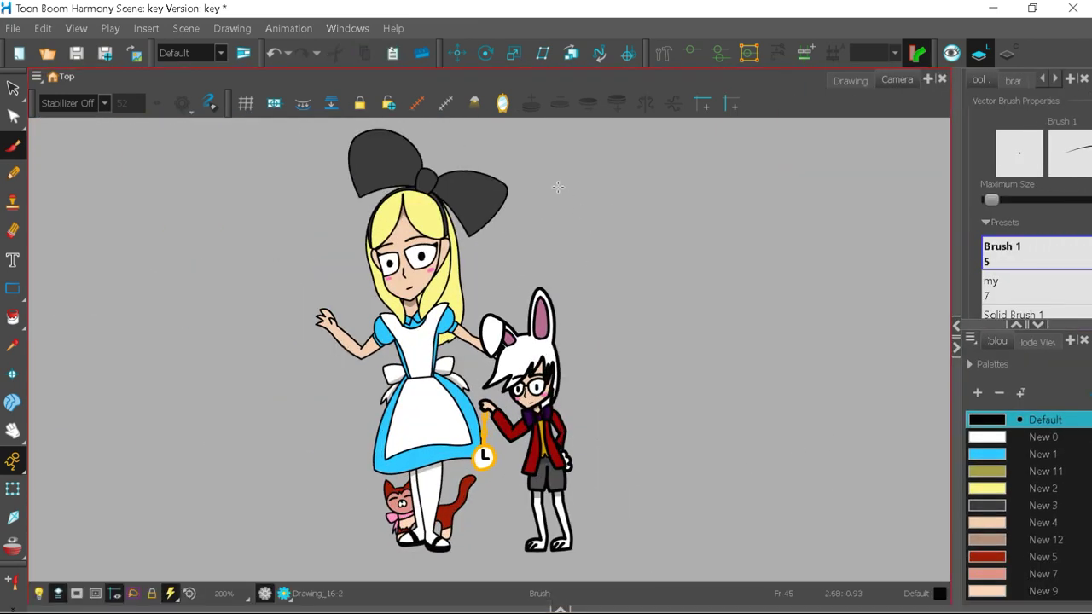